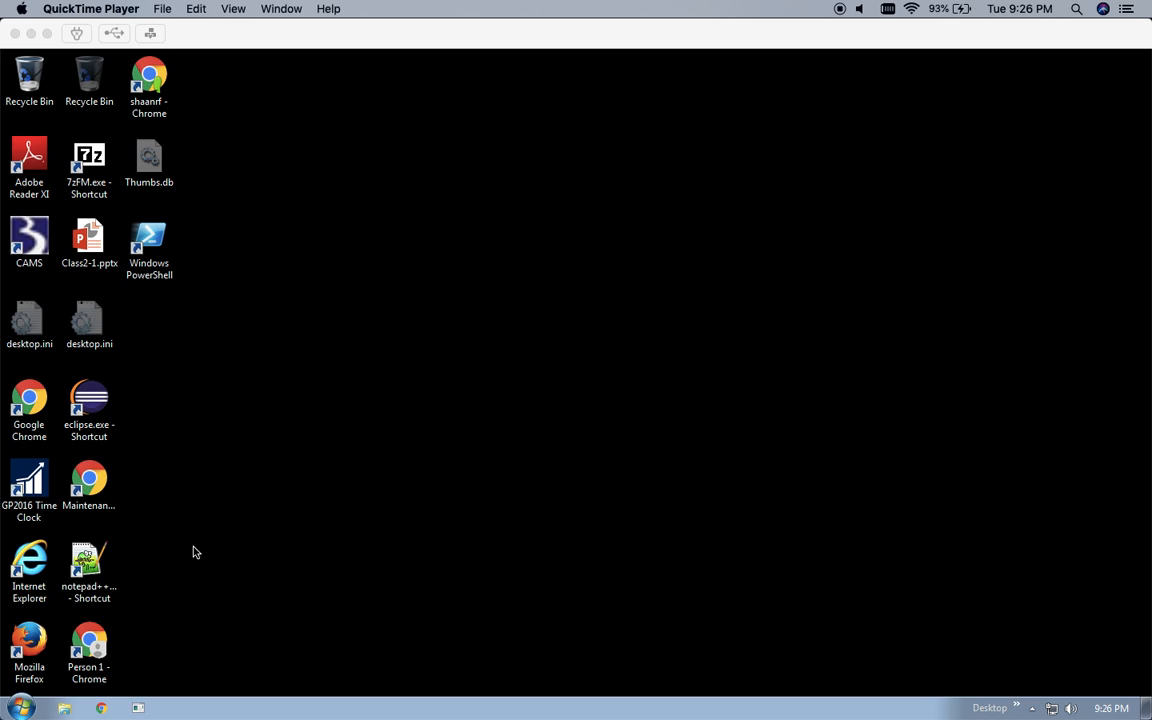
- Launch Excel 2016 and create a blank workbook
left_click(20, 708)
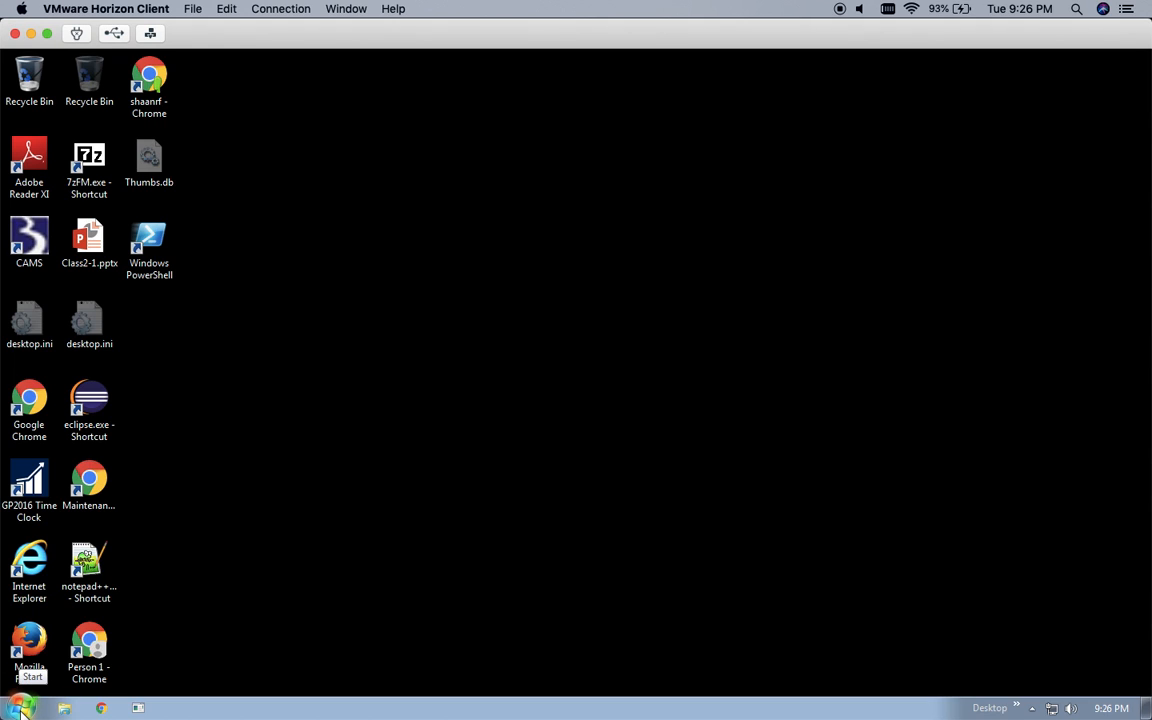
left_click(20, 708)
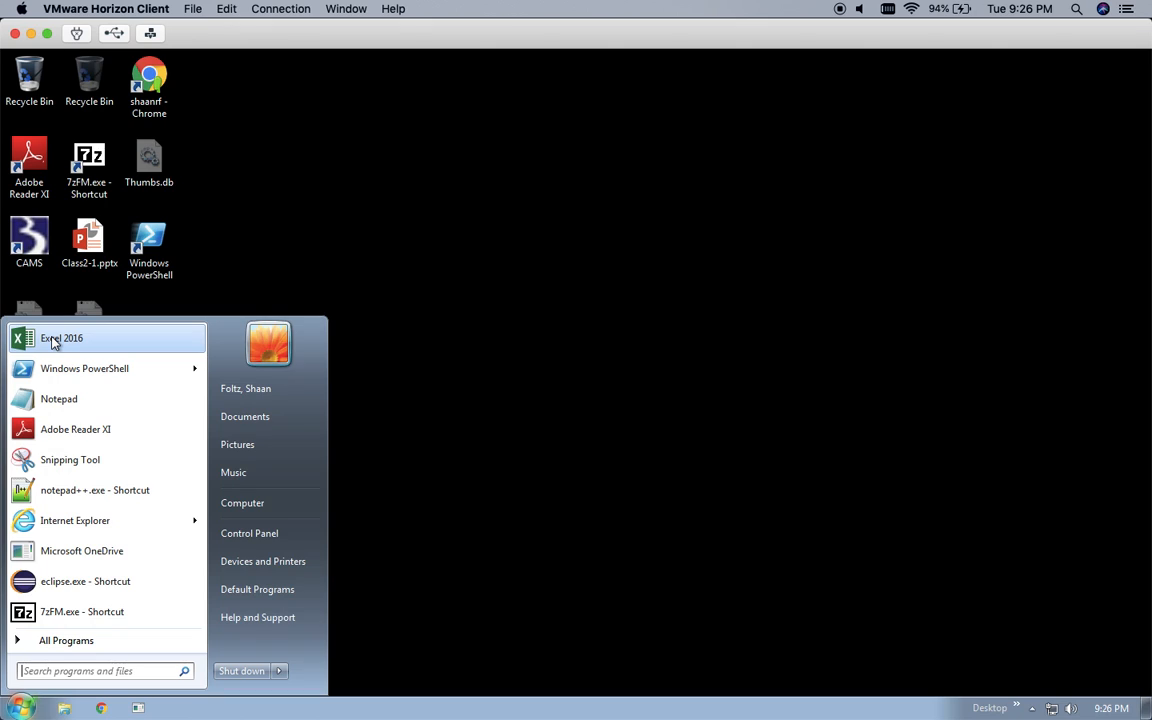
left_click(43, 642)
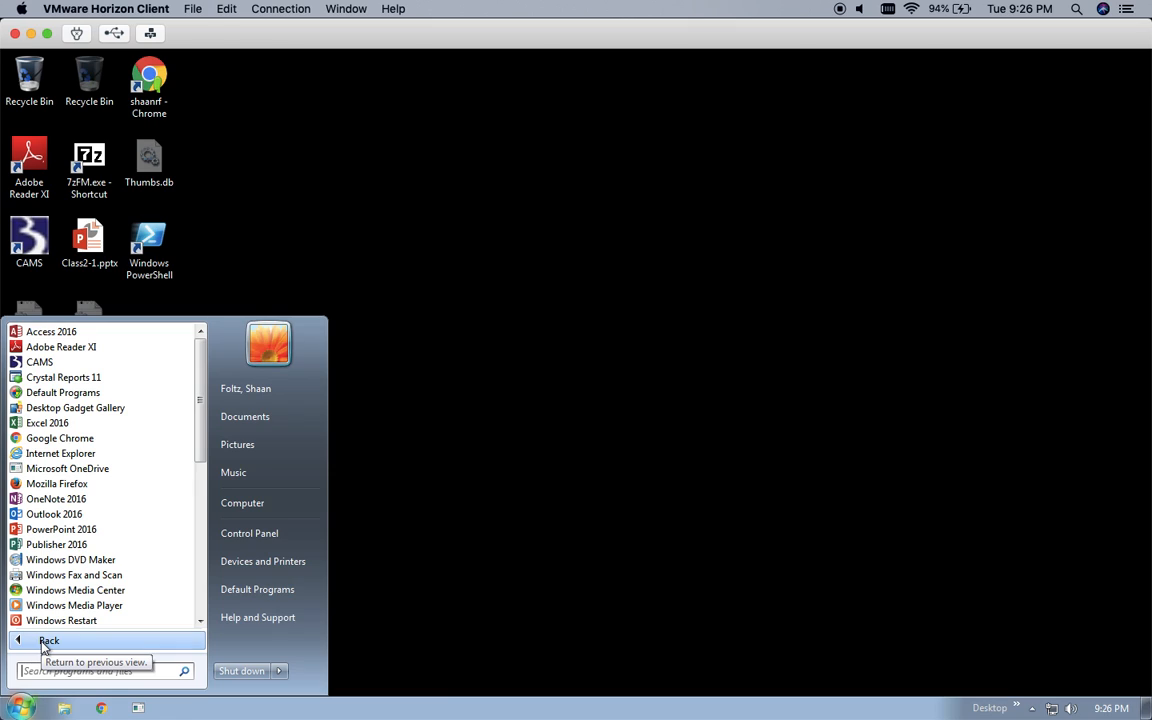
left_click(43, 644)
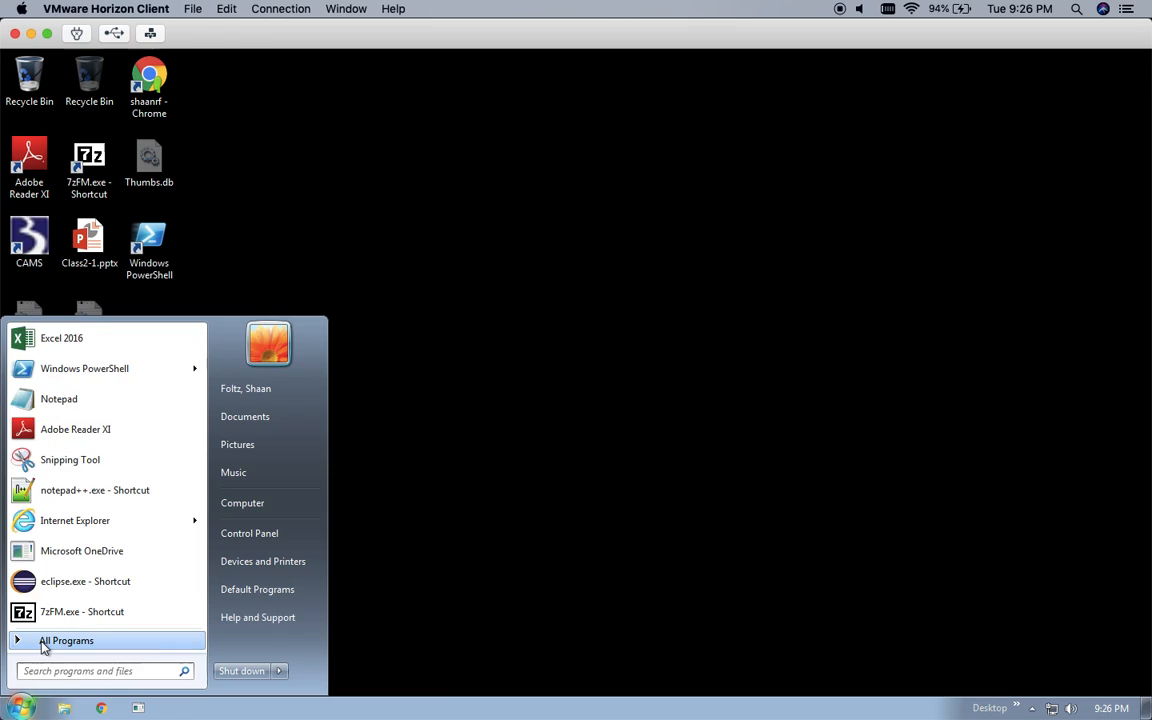
left_click(62, 342)
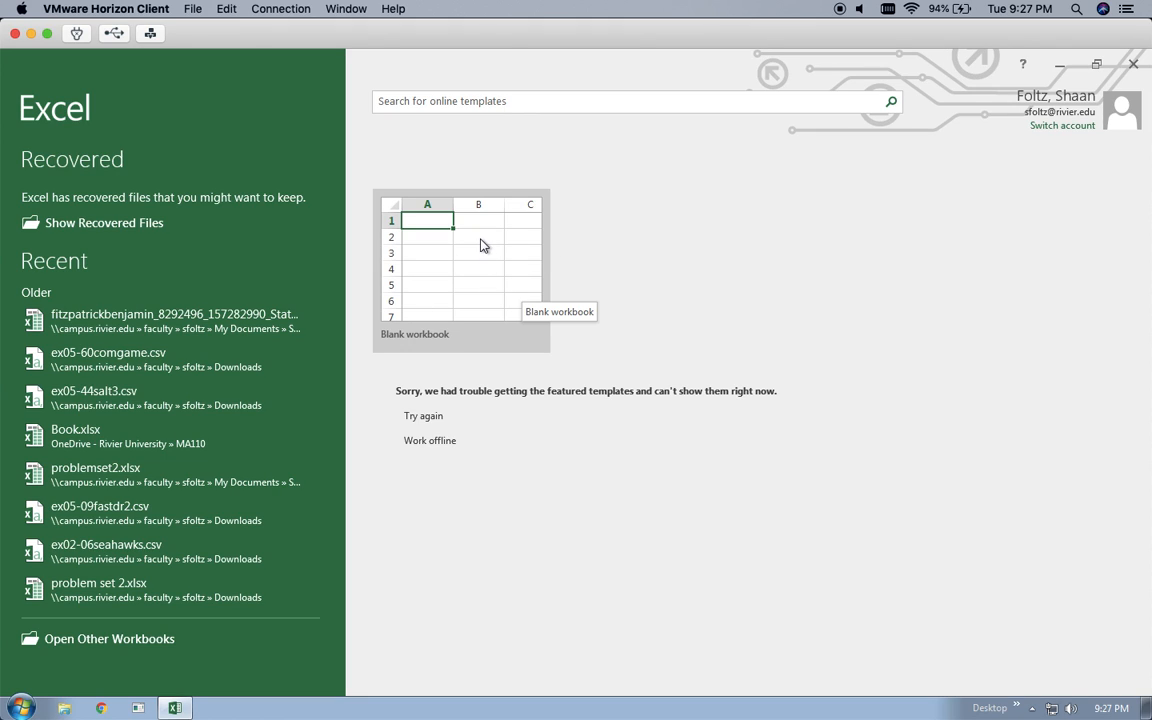
left_click(436, 268)
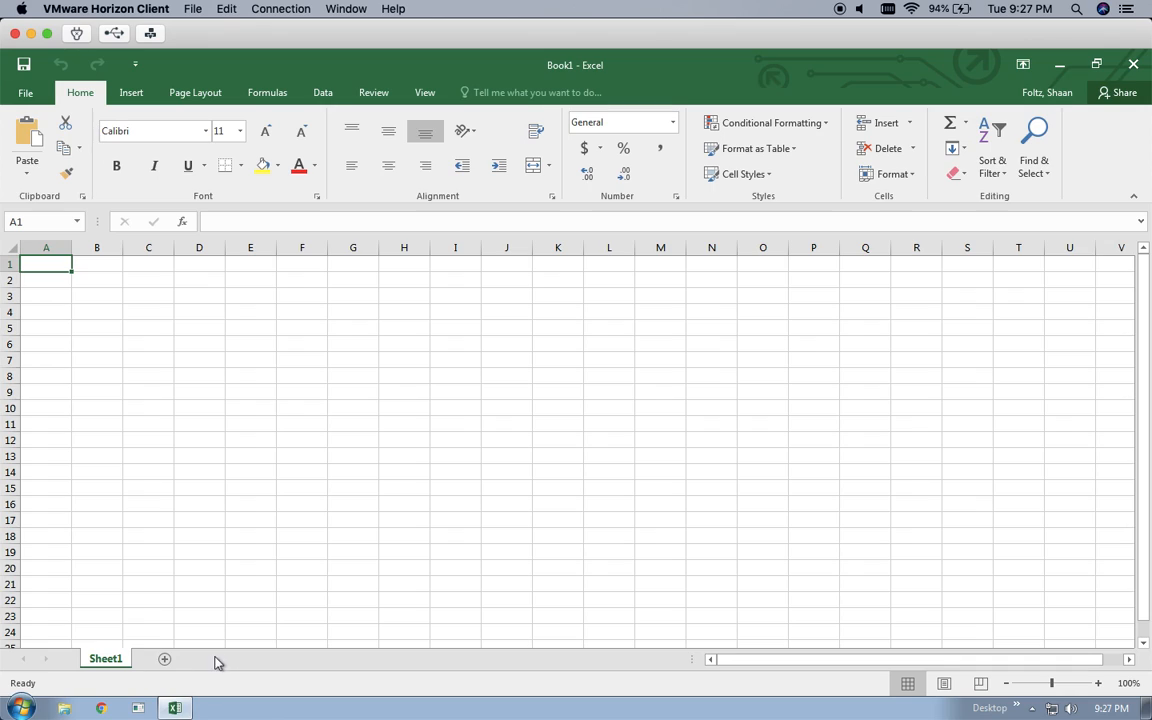
- Add a second worksheet, entering "aaa" in A1 of Sheet1 and "cccc" in A1 of Sheet2
left_click(165, 661)
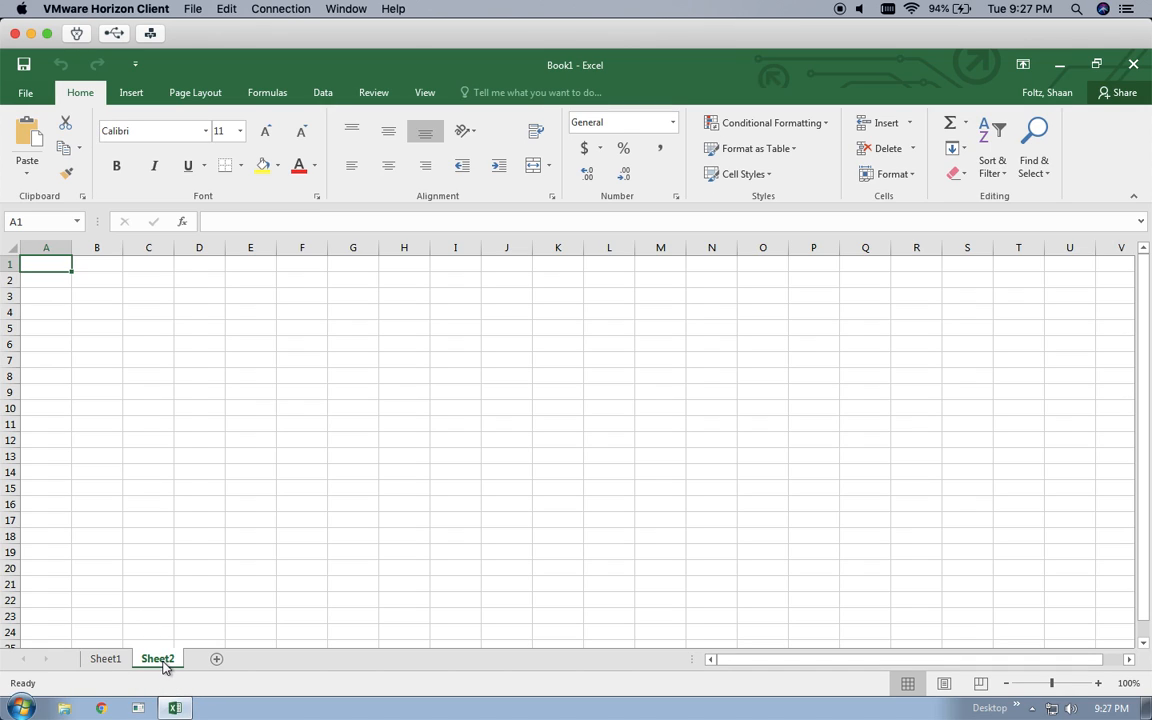
left_click(105, 659)
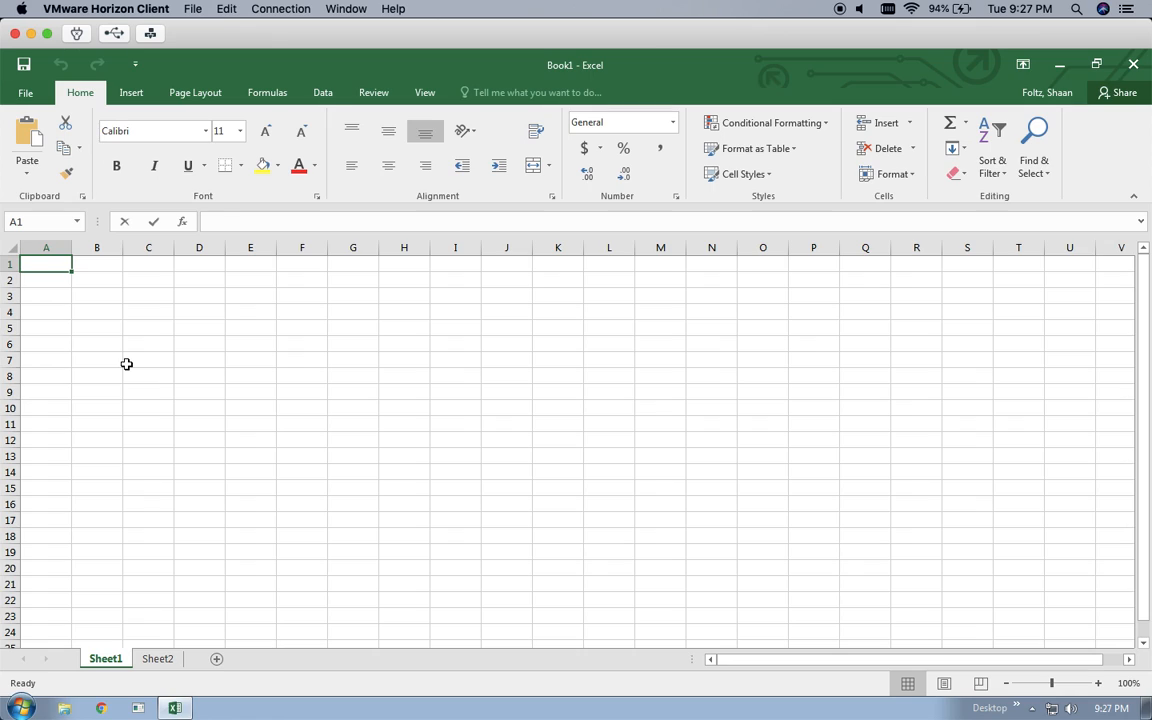
type("aaa")
left_click(163, 661)
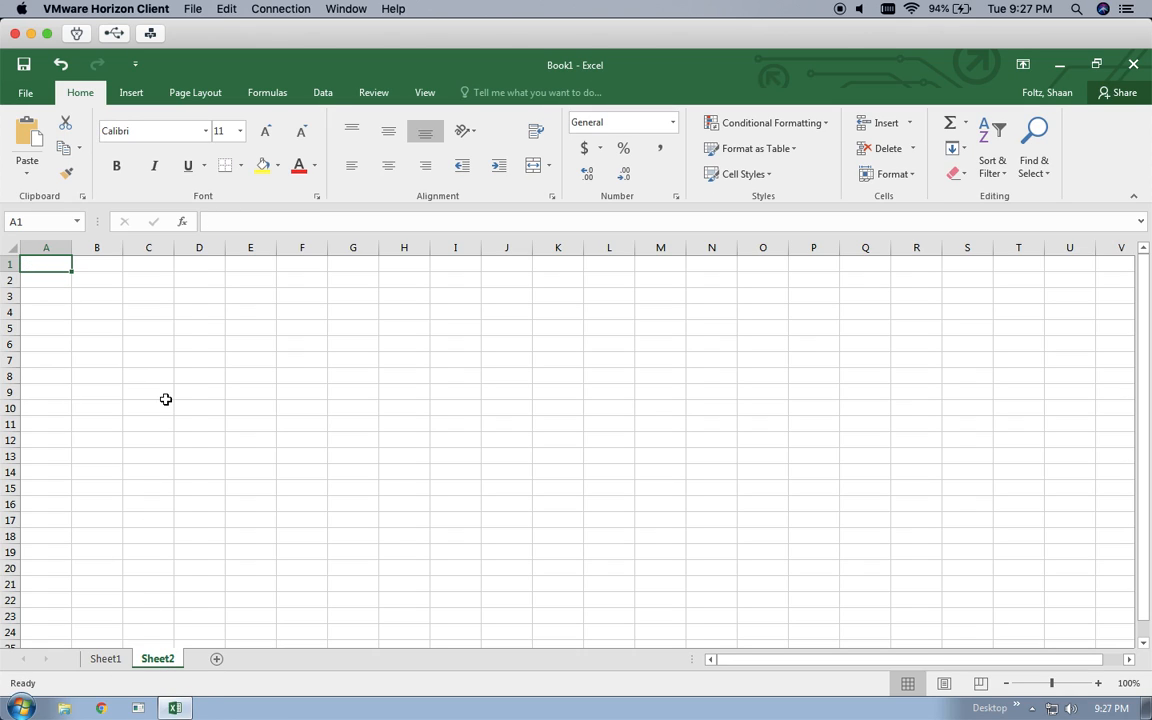
type("cccc")
left_click(193, 584)
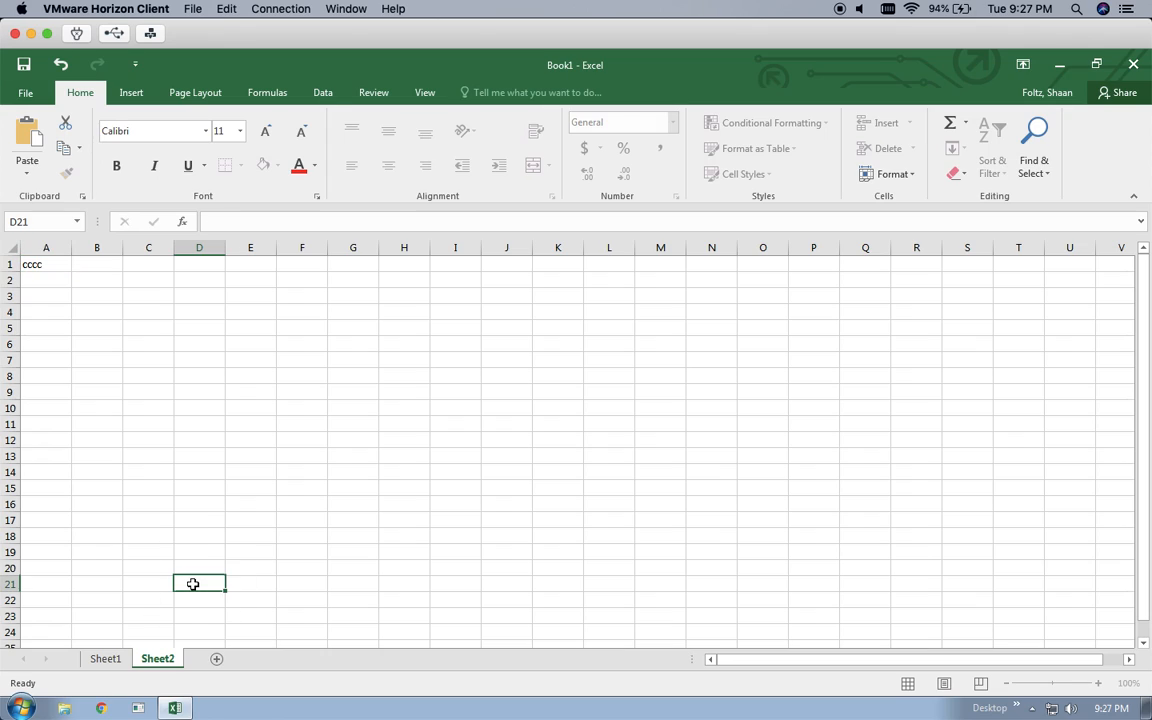
left_click(105, 659)
left_click(160, 660)
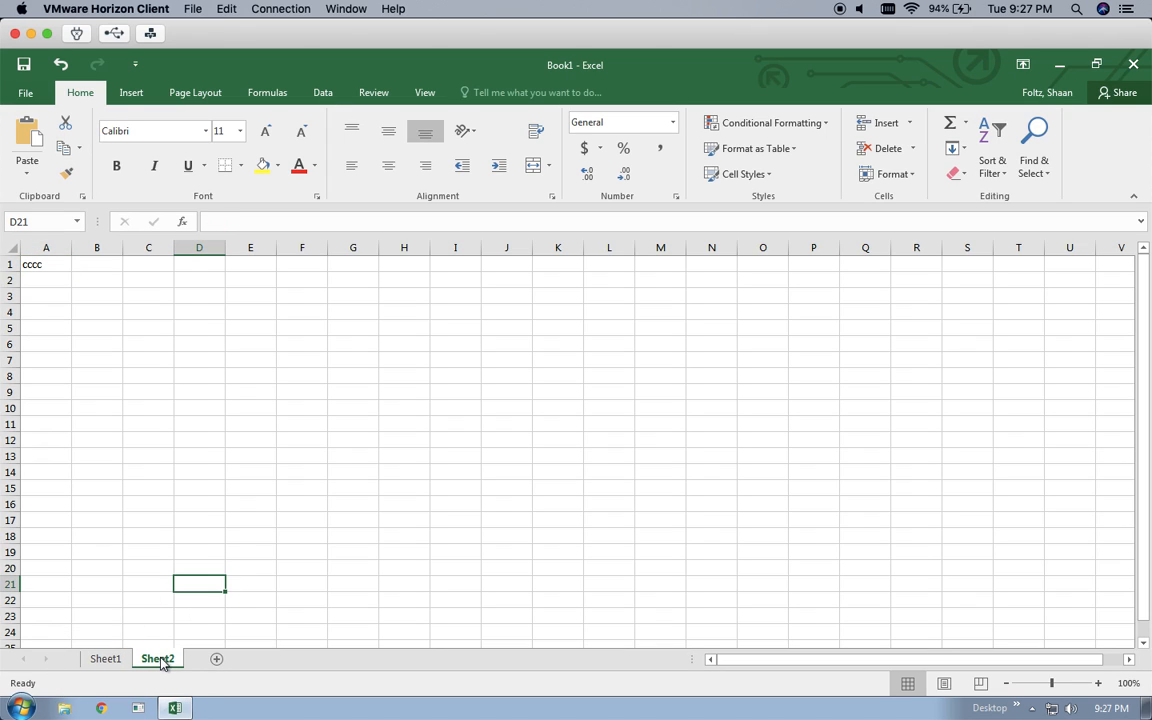
- Delete Sheet2 from the workbook and confirm its permanent removal
right_click(162, 664)
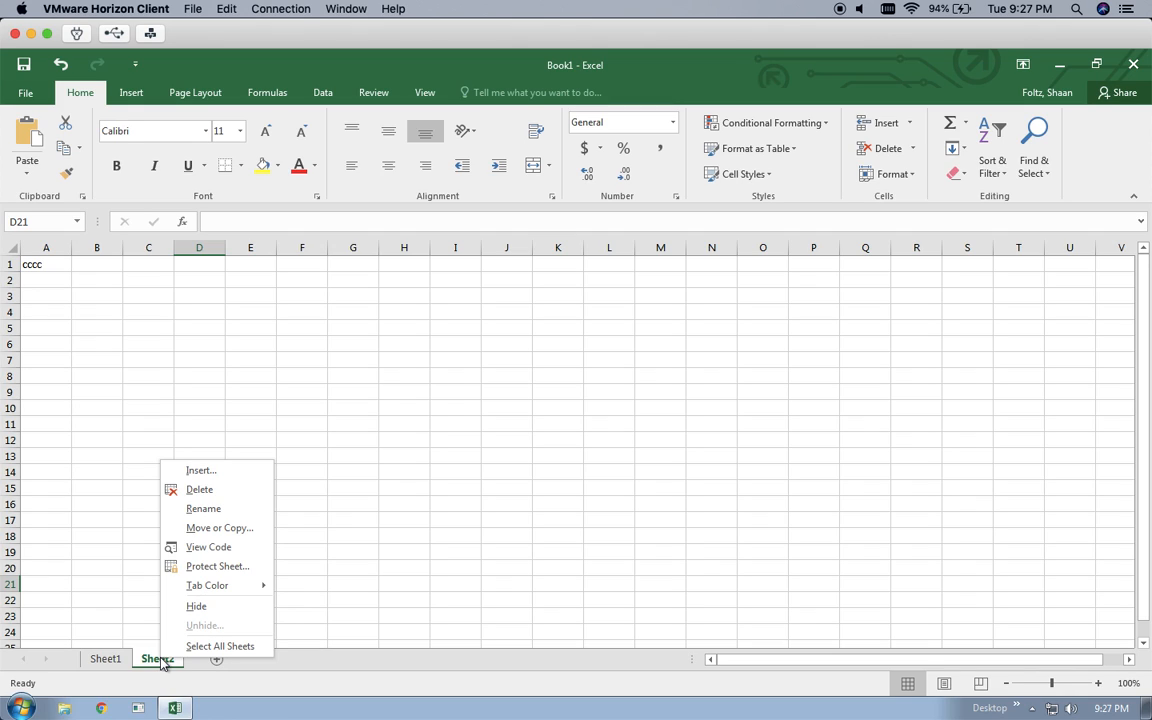
left_click(201, 490)
left_click(558, 425)
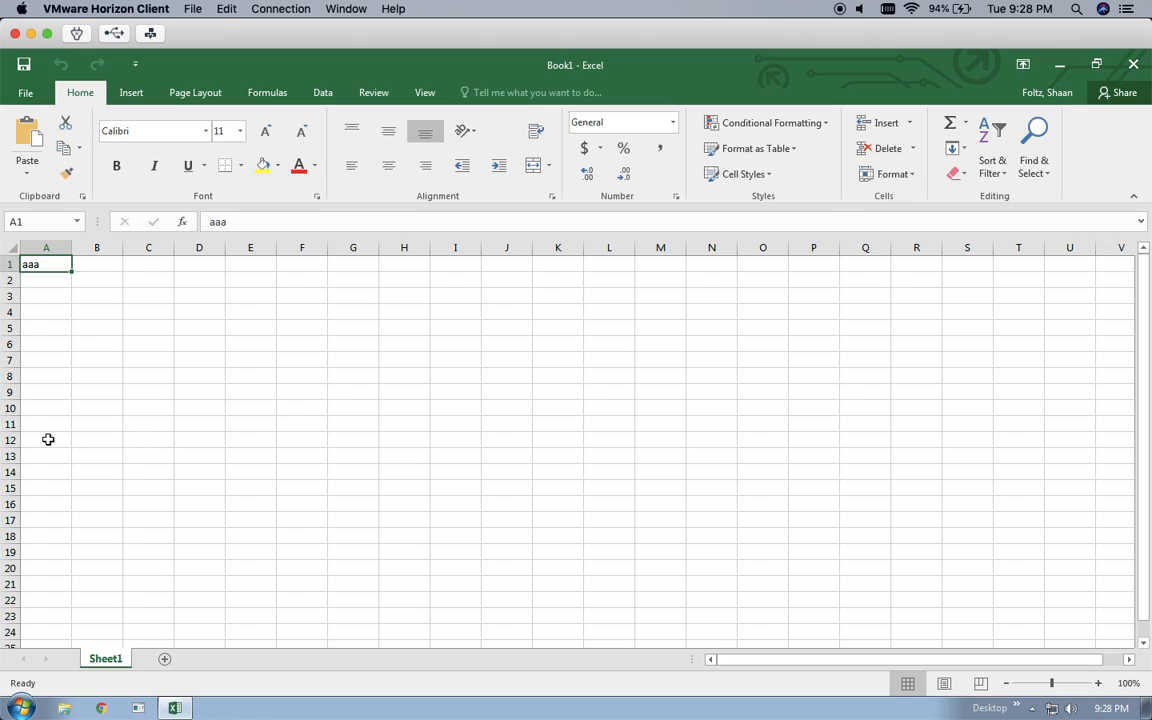
- Clear the text from cell A1 of Sheet1
left_click(56, 264)
left_click(120, 265)
left_click(46, 265)
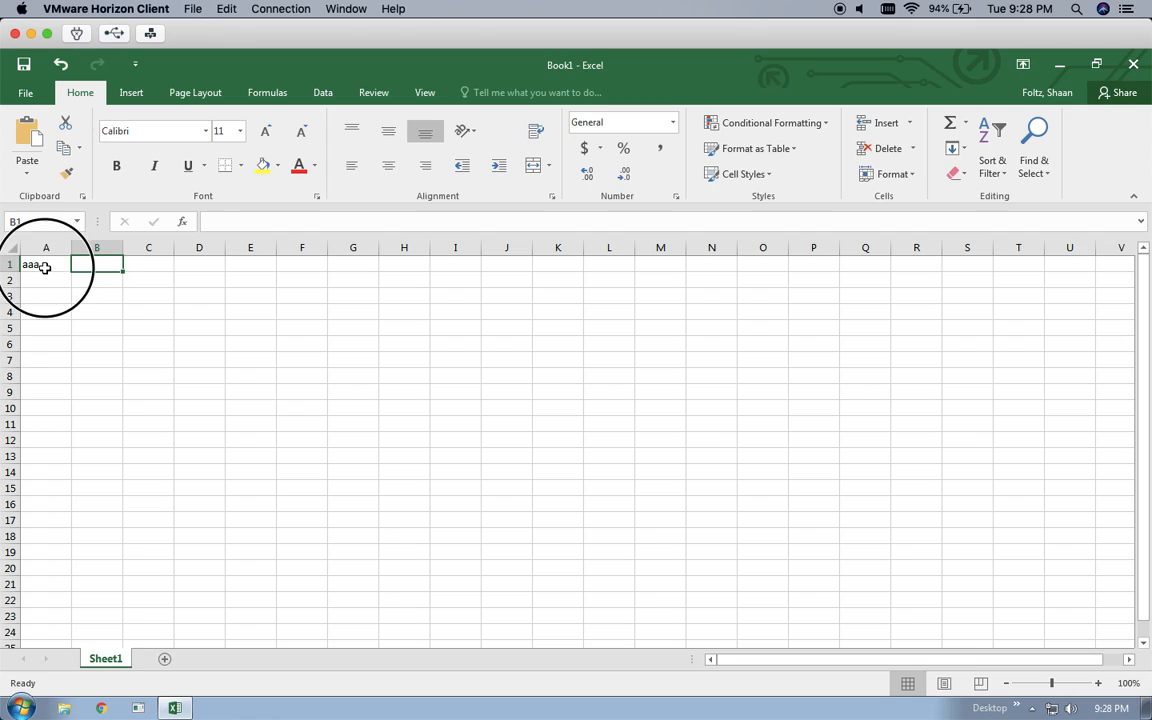
key("BackSpace")
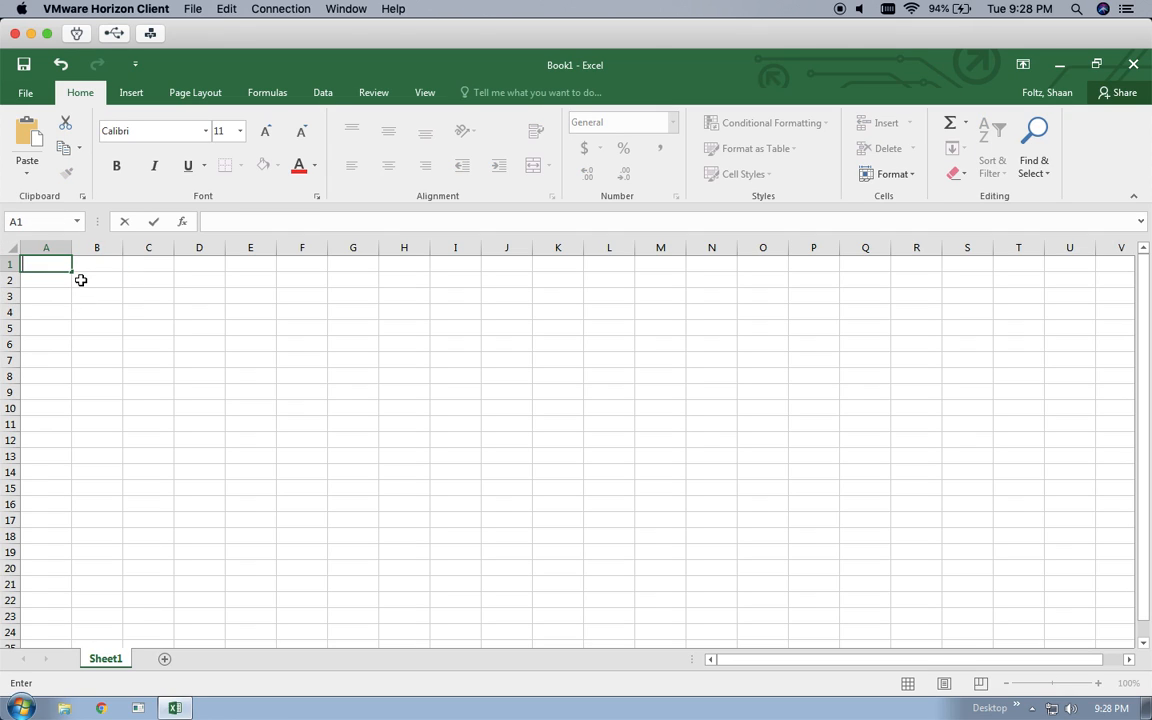
left_click(96, 264)
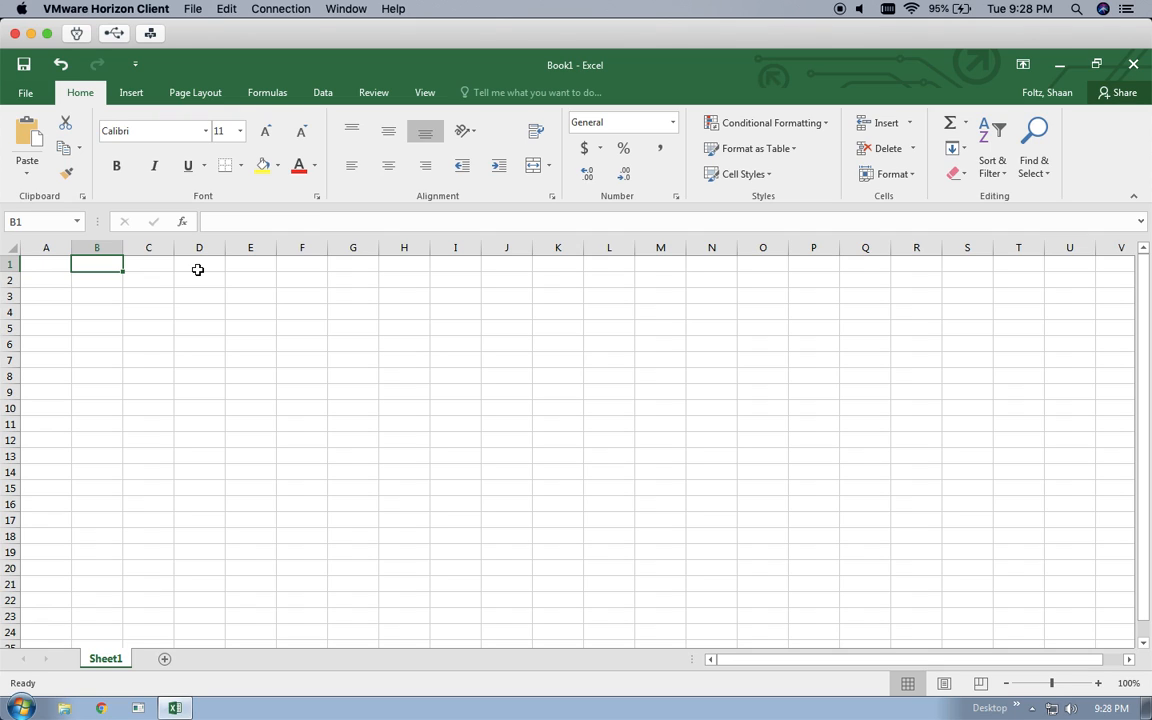
left_click_drag(101, 271, 256, 262)
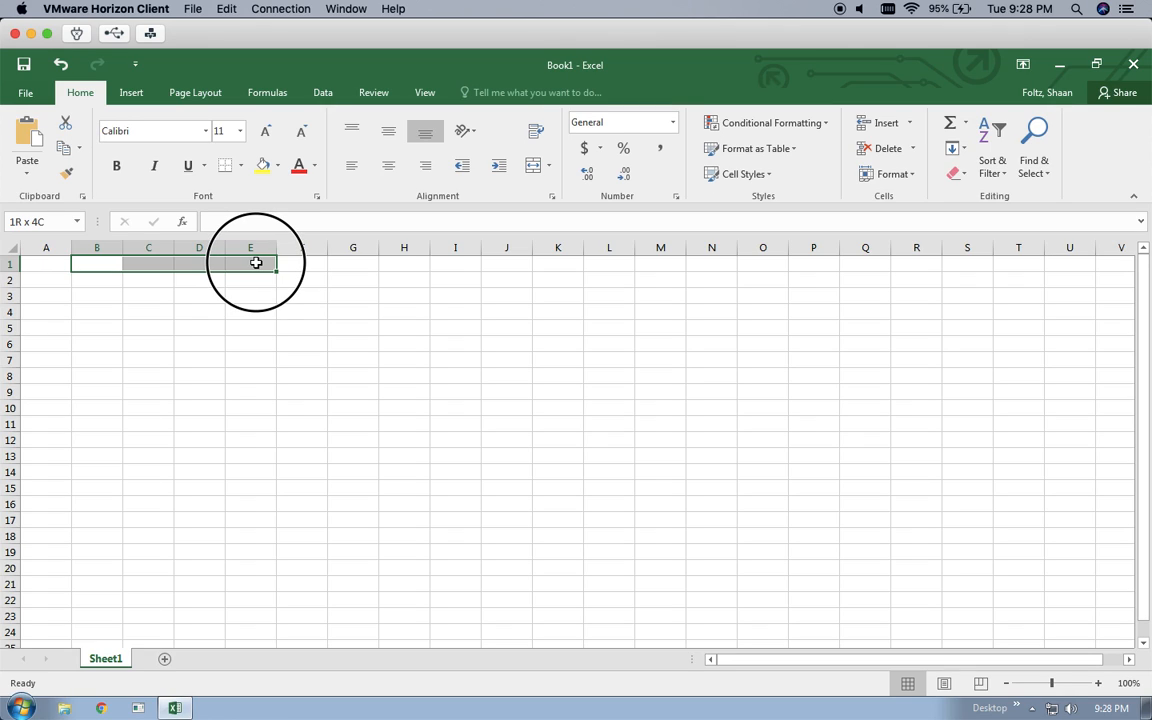
left_click_drag(256, 263, 255, 263)
left_click_drag(73, 268, 137, 267)
left_click(97, 264)
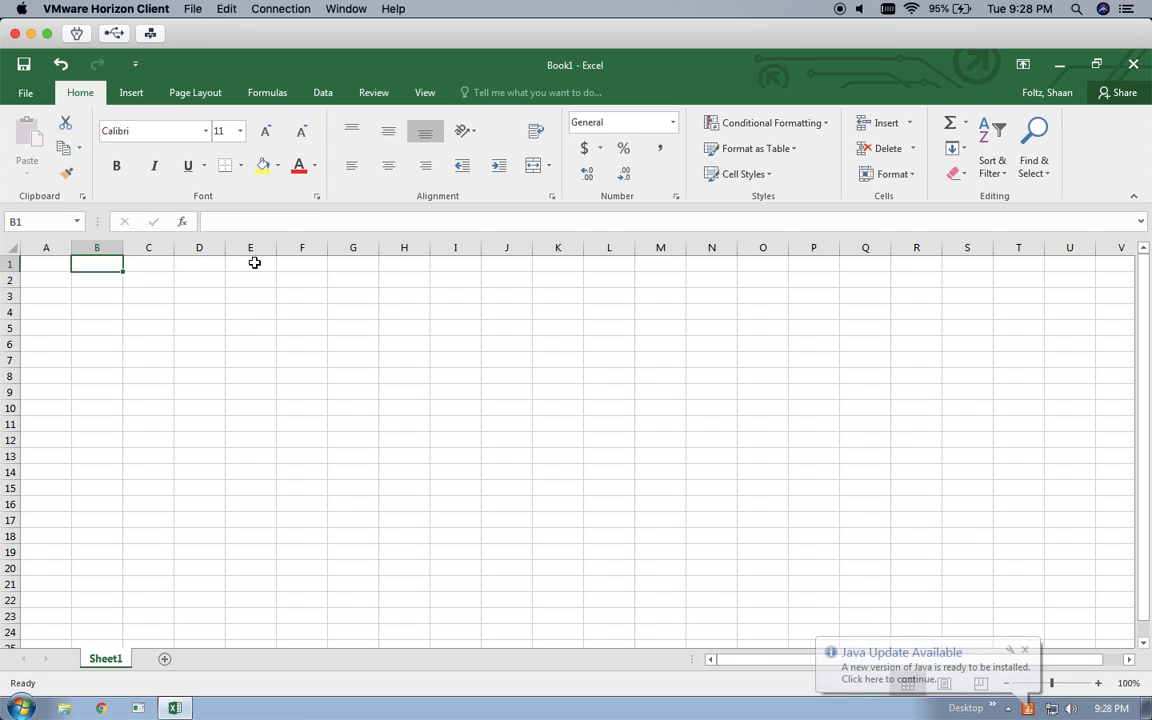
left_click_drag(48, 280, 39, 494)
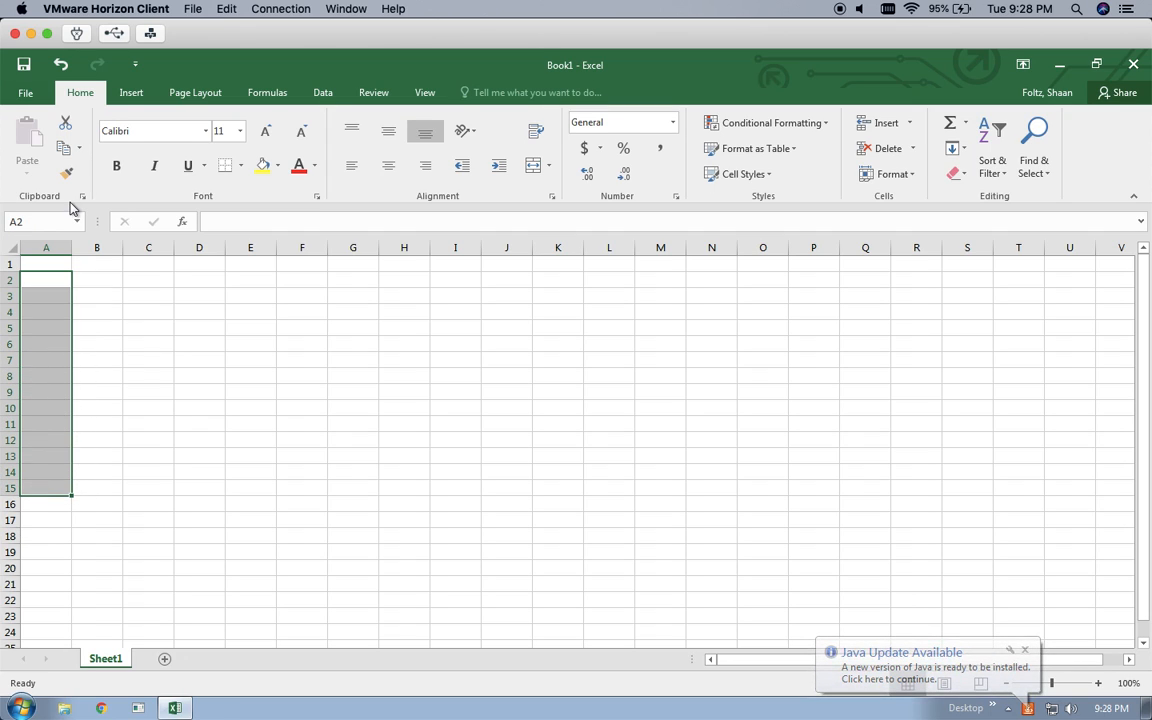
- Enter the heading "Interviewee #1 ID:" followed by the first interviewee's ID number in cell B1
left_click(106, 264)
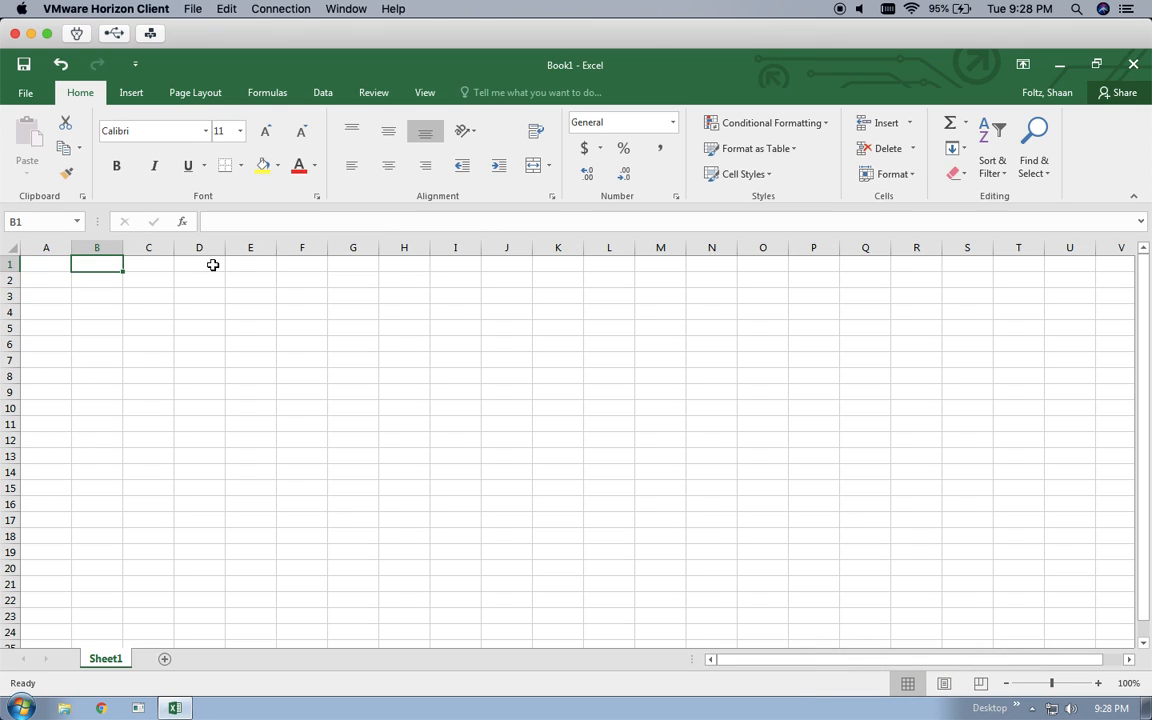
type("I")
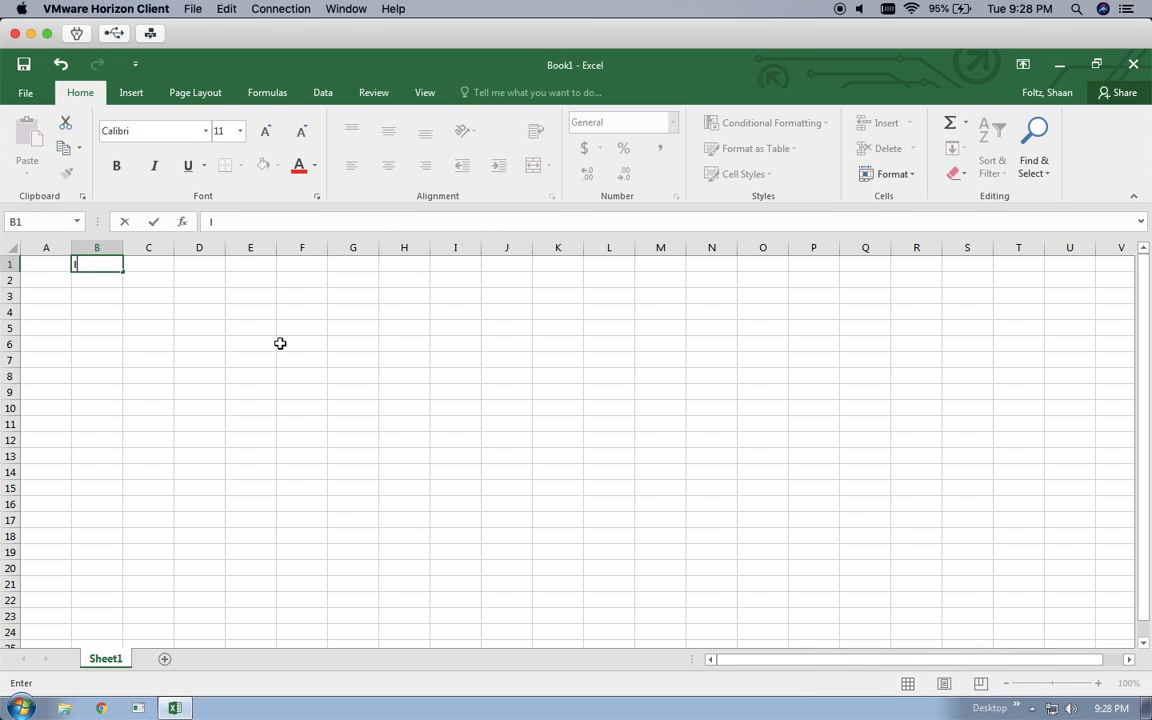
type("nterviewee")
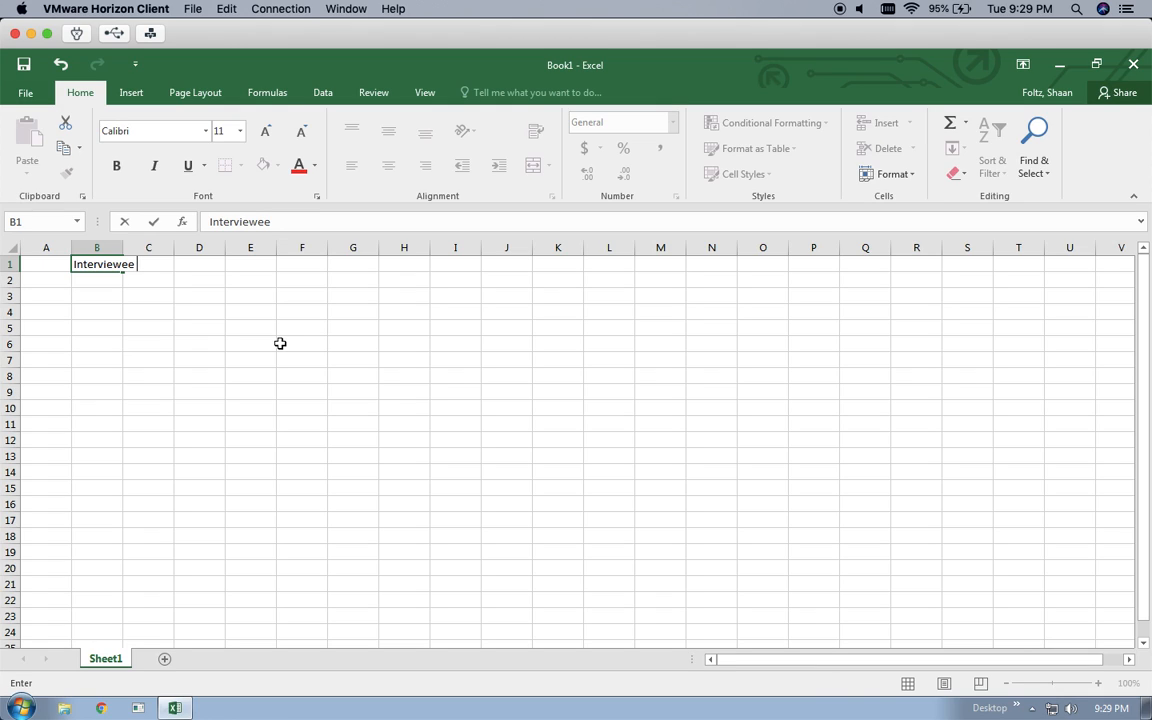
type(" #1 ID:12345")
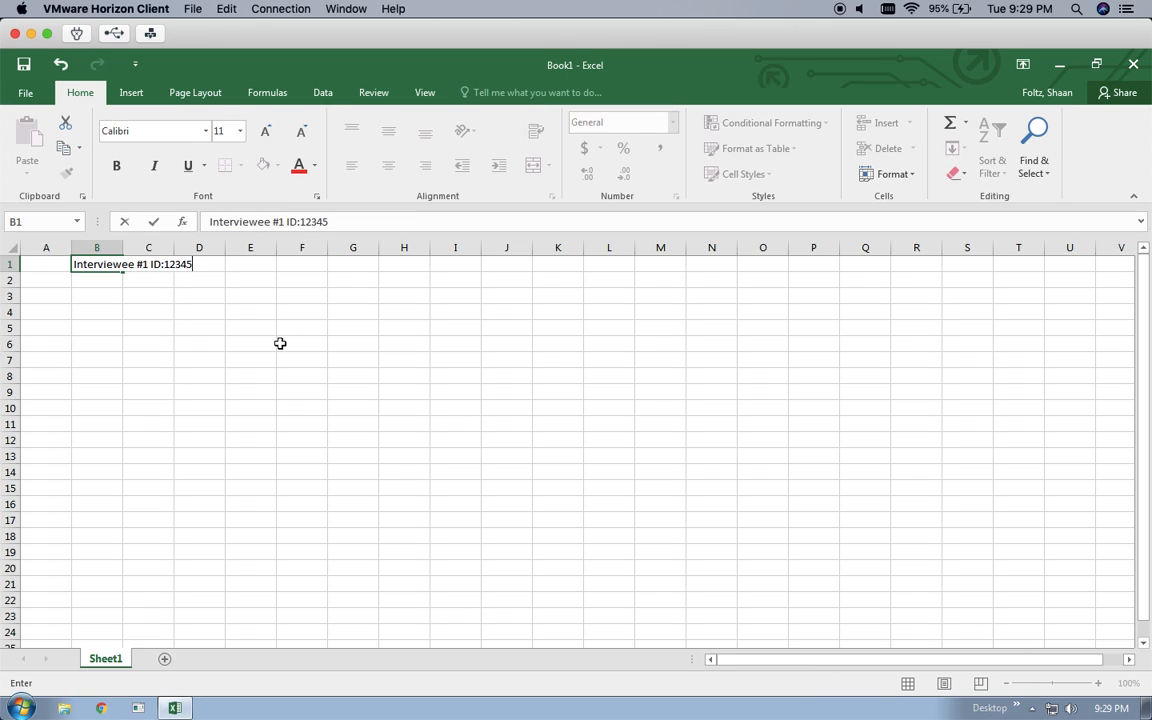
key("Tab")
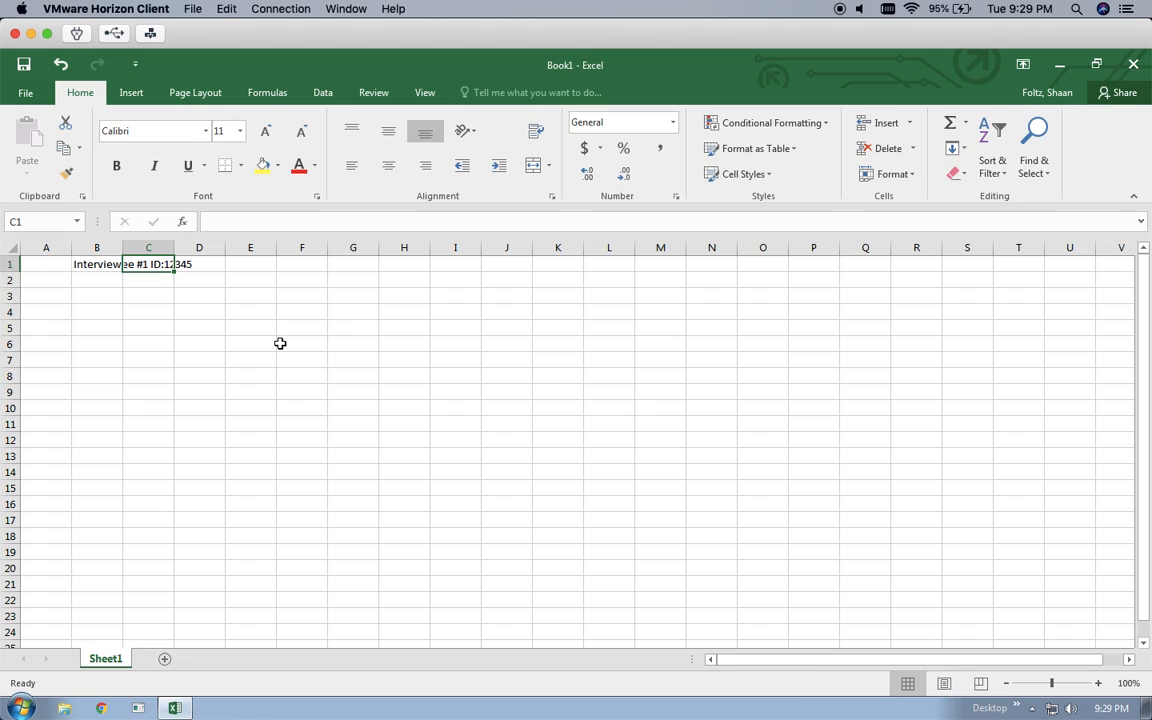
- Enter the heading "Interviewee #2 ID:" followed by the second interviewee's ID number in cell C1
type("Interviewee #2")
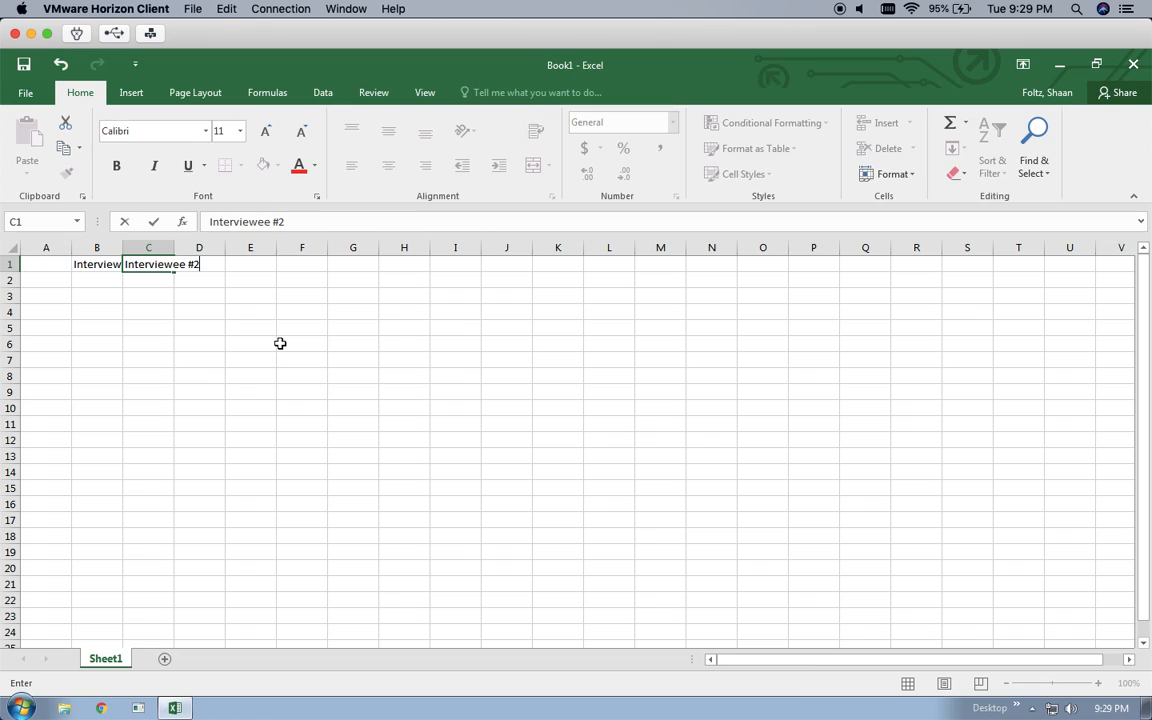
type(" ID:23456")
key("Tab")
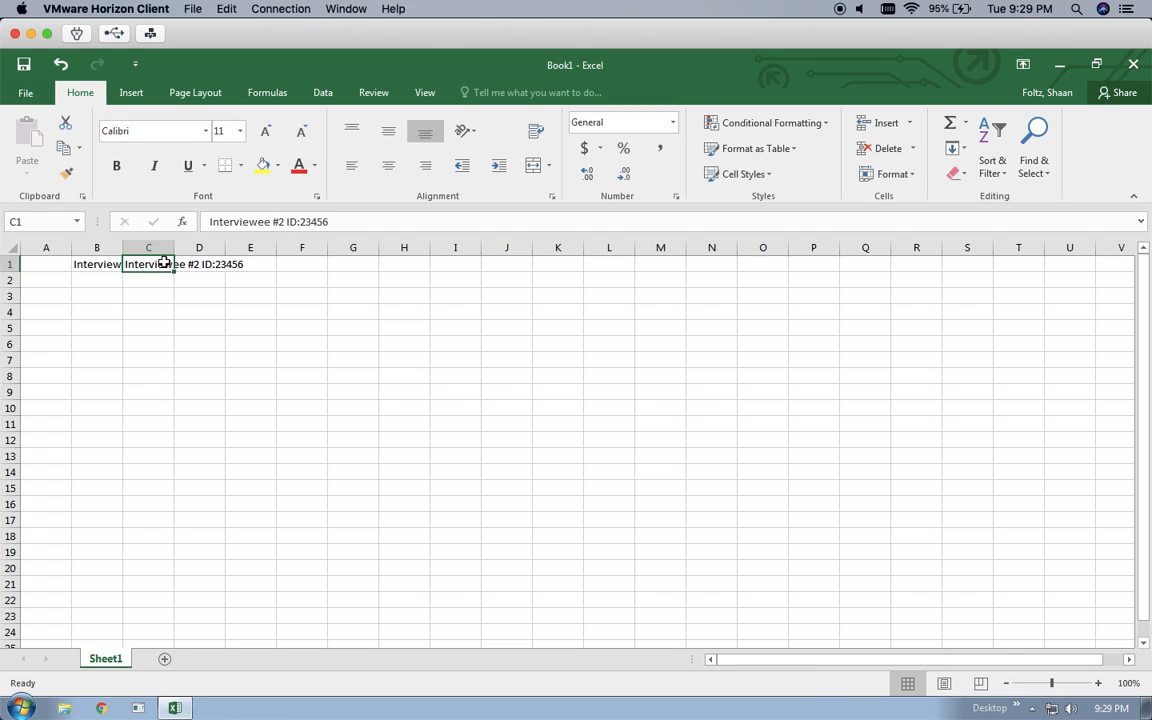
- Copy the Interviewee #2 heading from cell C1 and paste it into cell D1
key("ctrl+c")
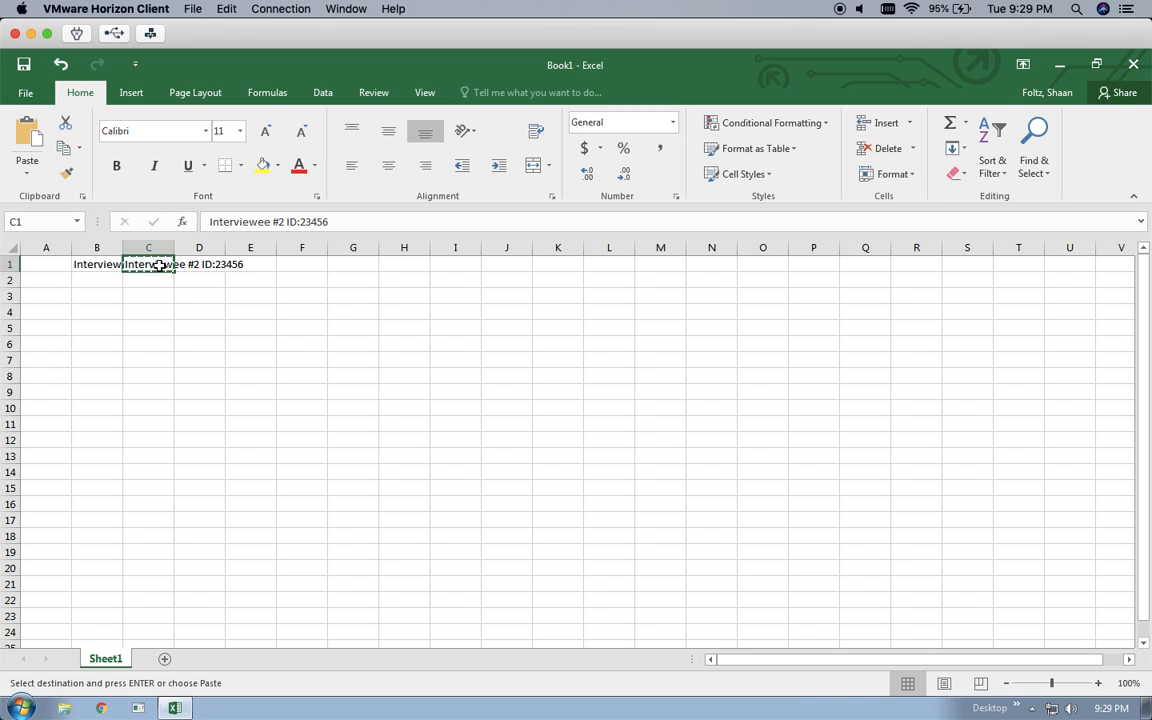
right_click(159, 265)
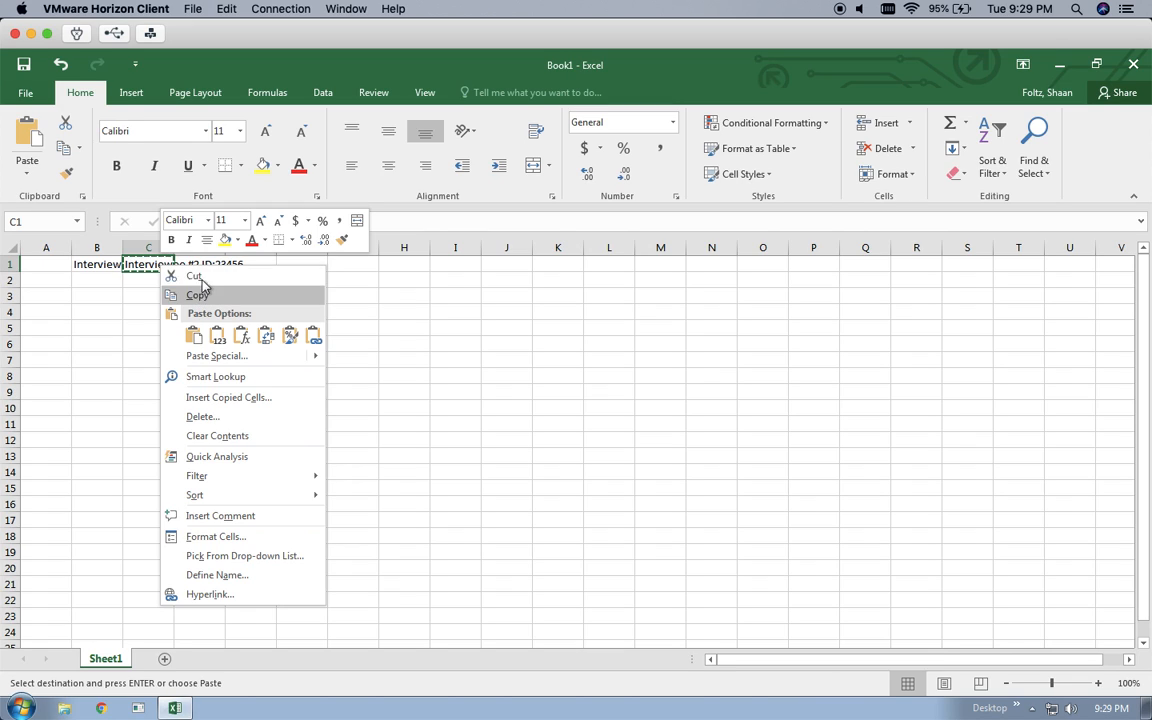
left_click(199, 295)
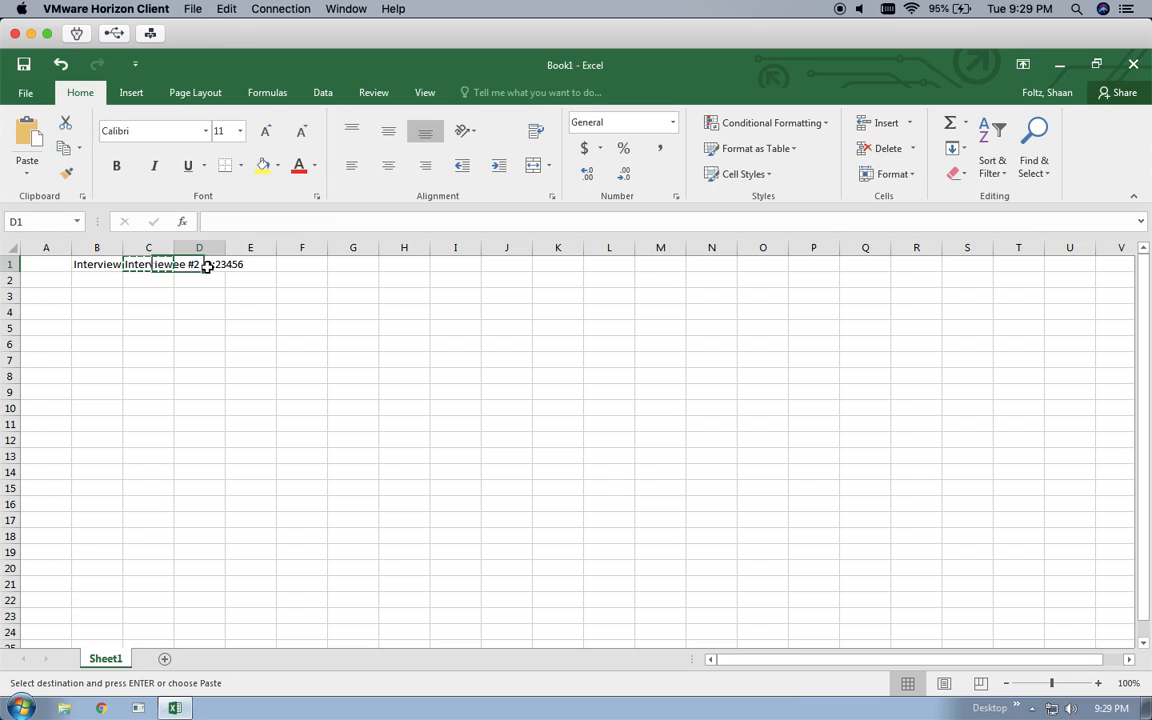
left_click(207, 266)
right_click(207, 266)
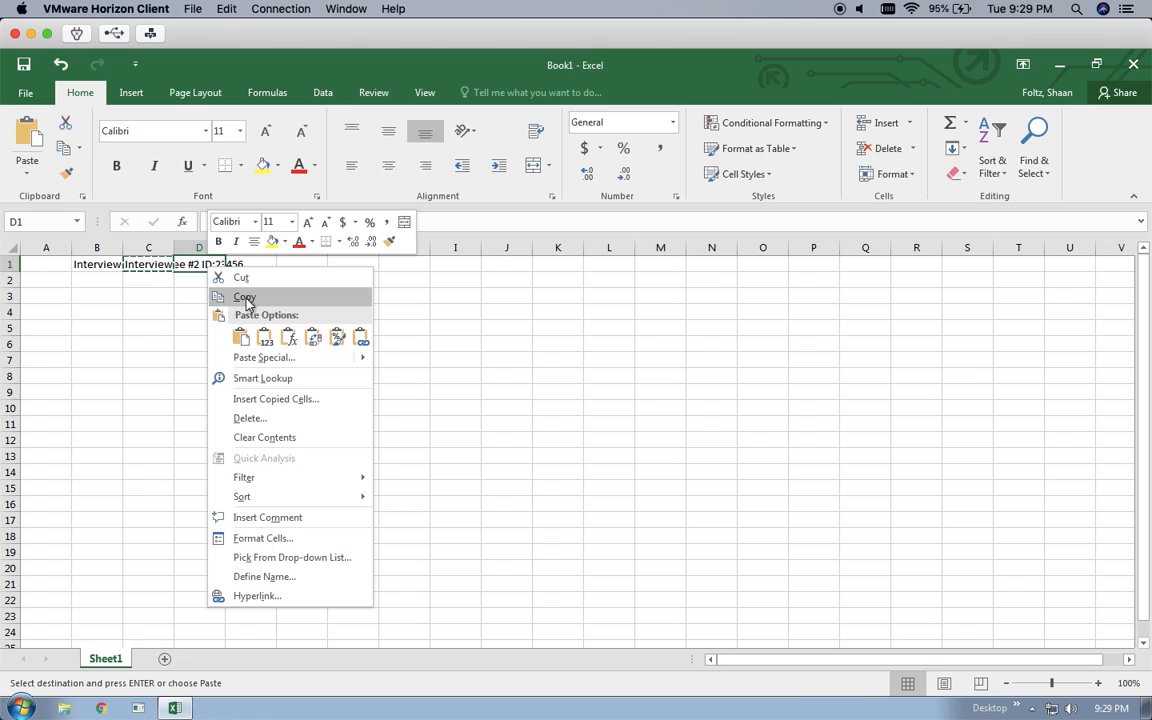
left_click(263, 337)
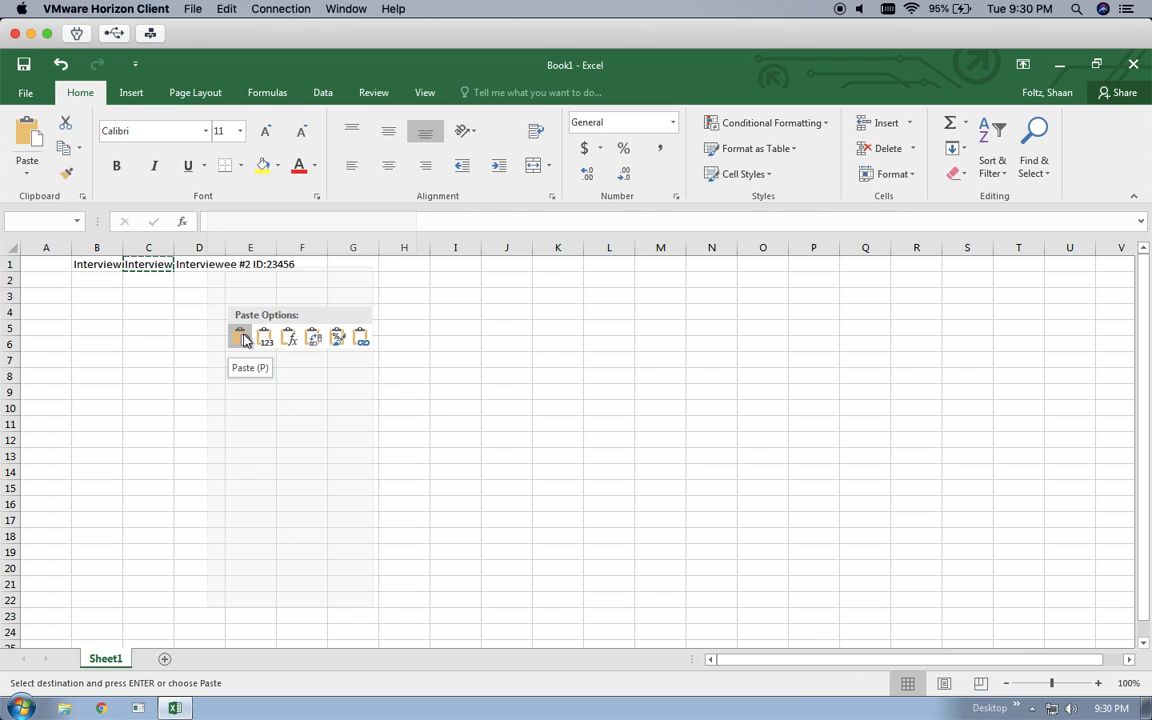
left_click(244, 338)
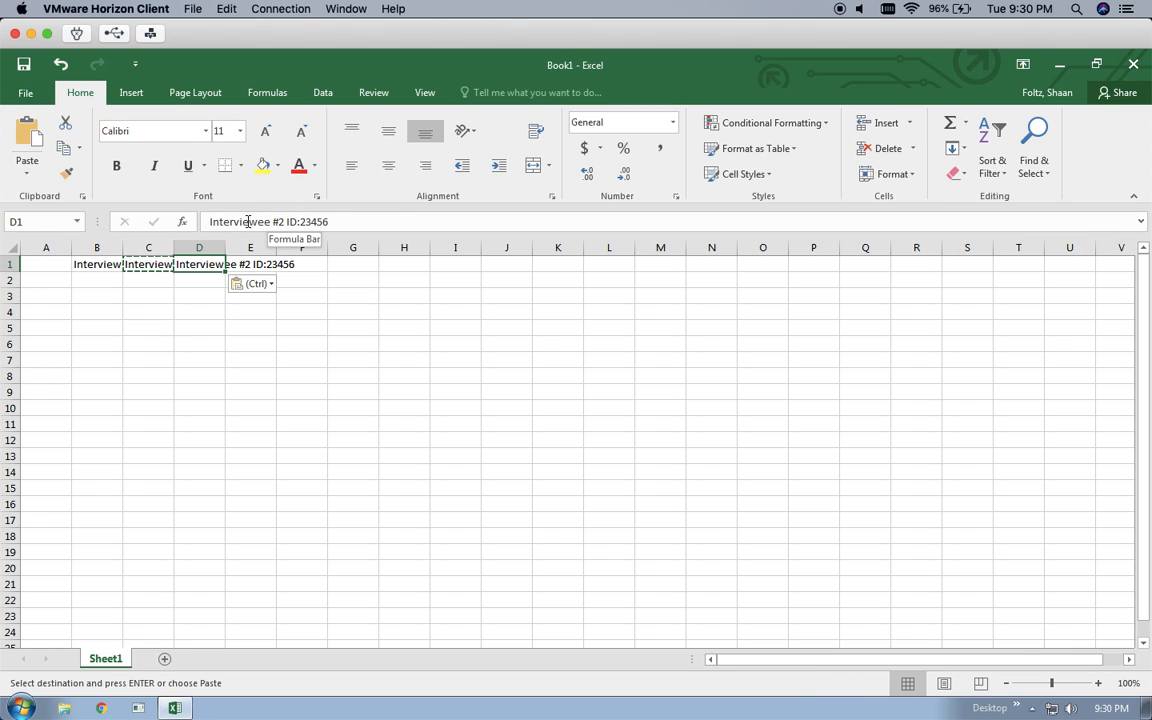
- Examine the full heading text of cells D1, C1 and B1 in turn
left_click(378, 221)
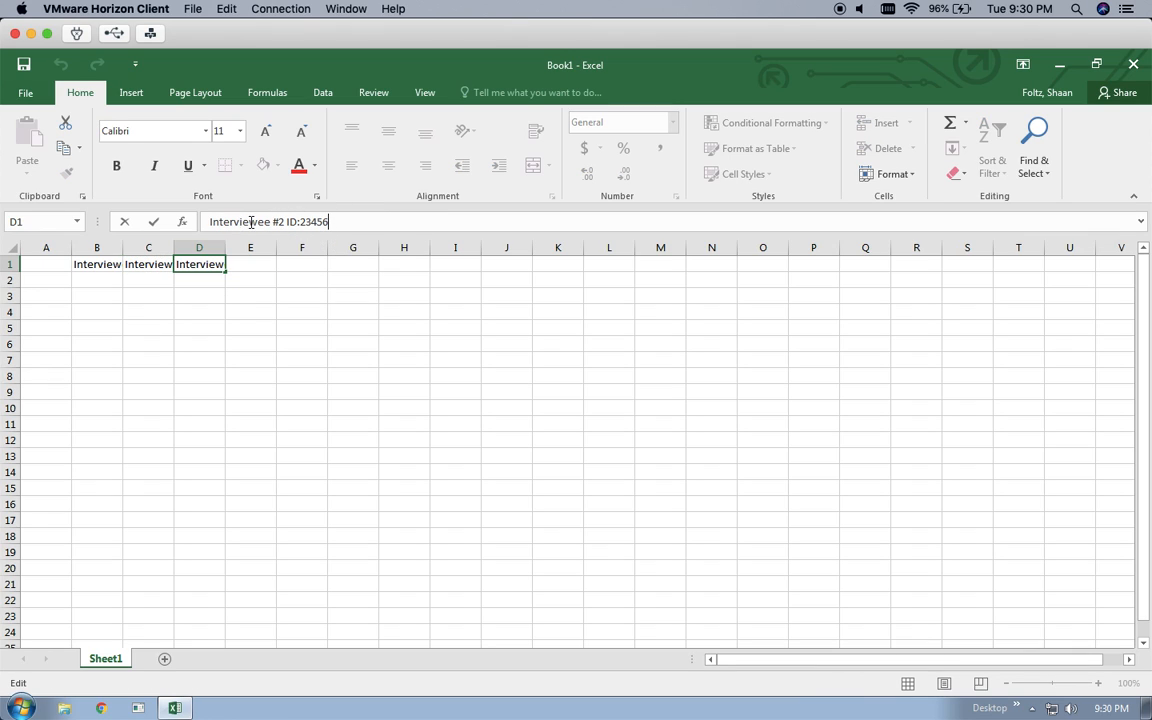
left_click(153, 264)
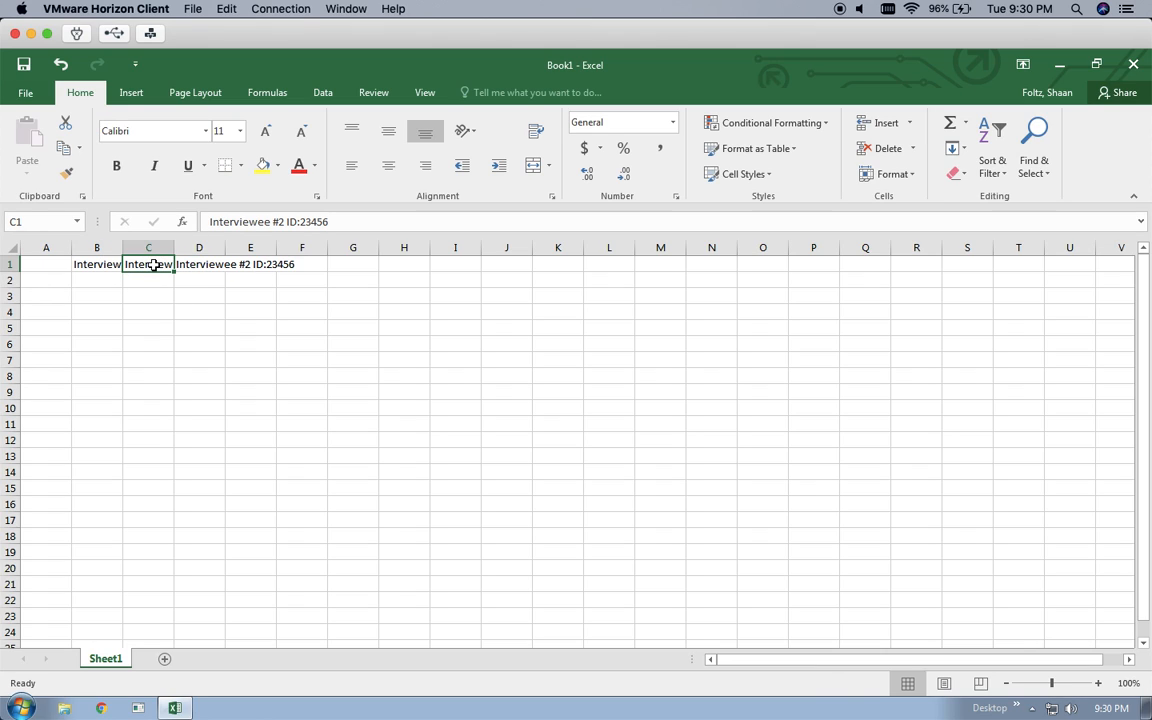
left_click(104, 265)
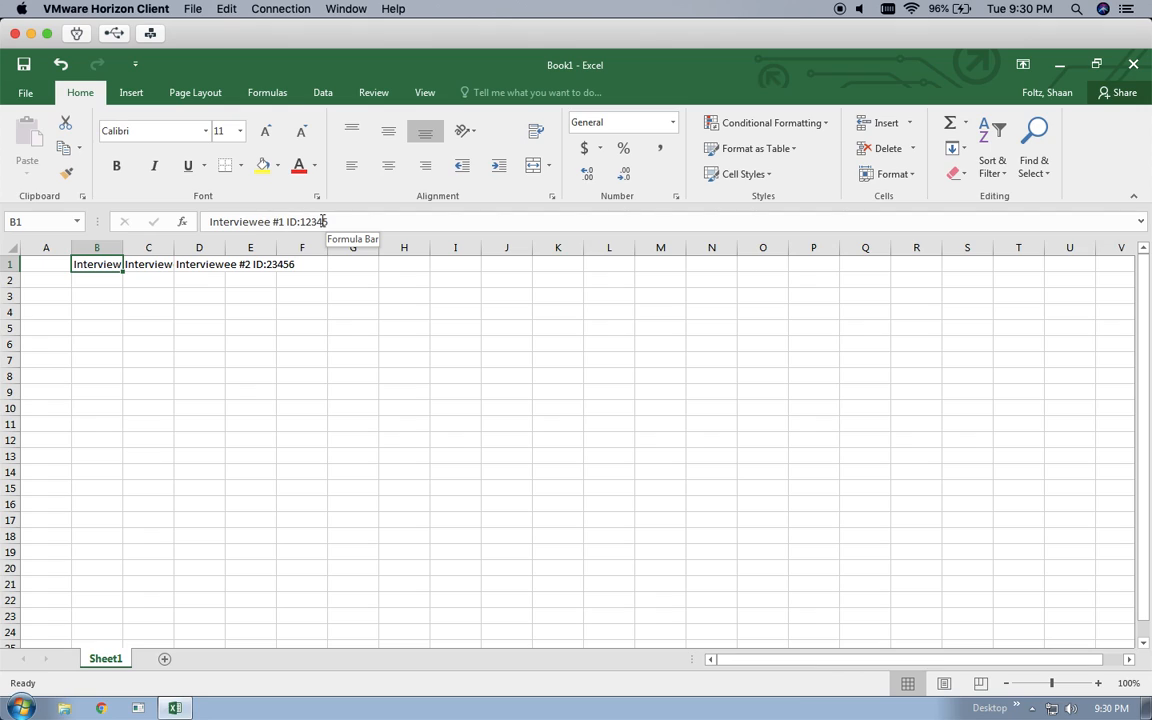
- Change the copied heading in cell D1 to Interviewee #3, followed by the third interviewee's ID number
left_click(144, 263)
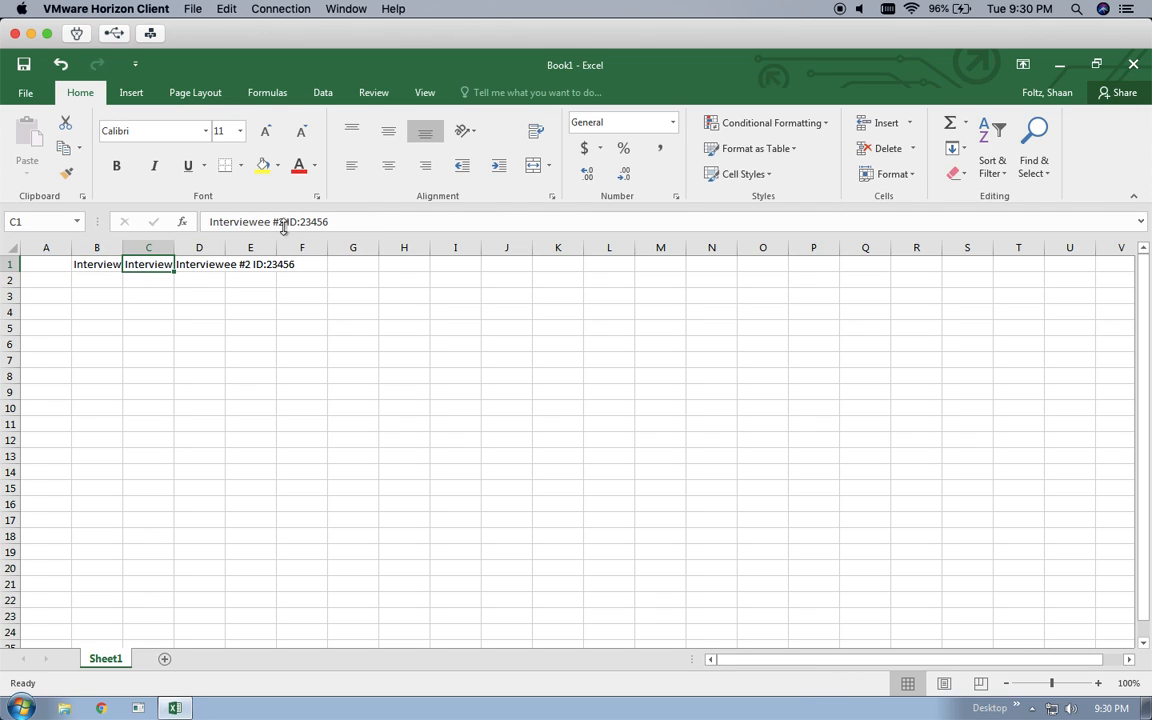
left_click(206, 264)
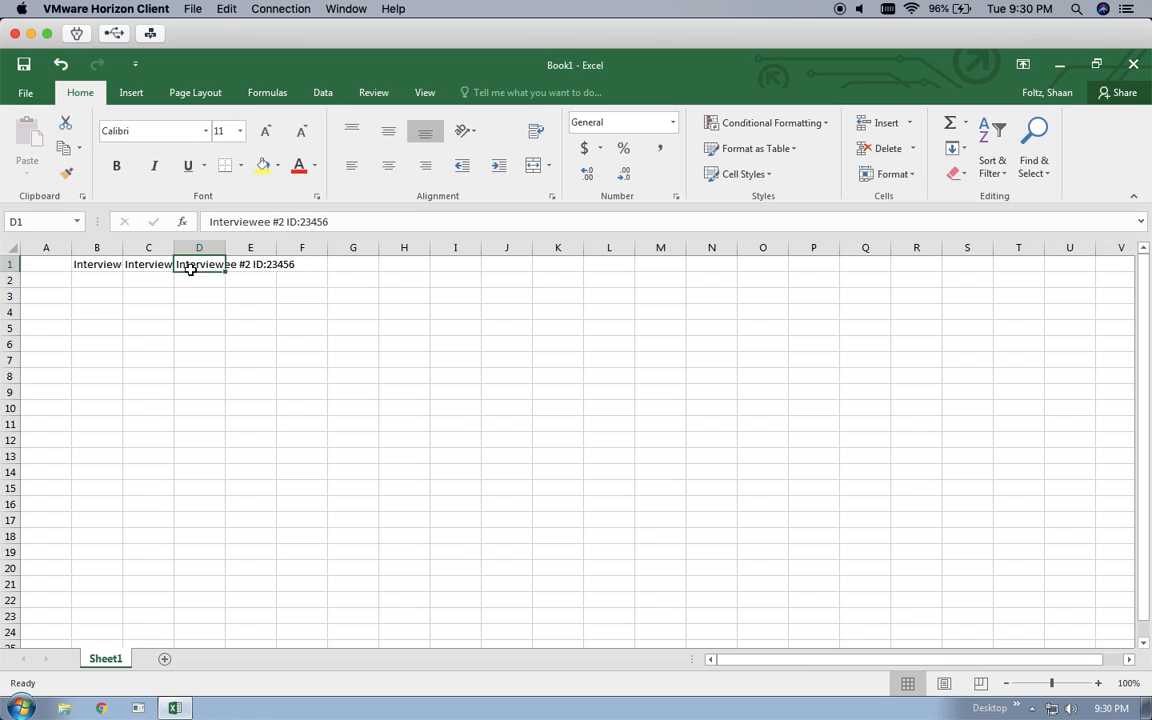
left_click(279, 221)
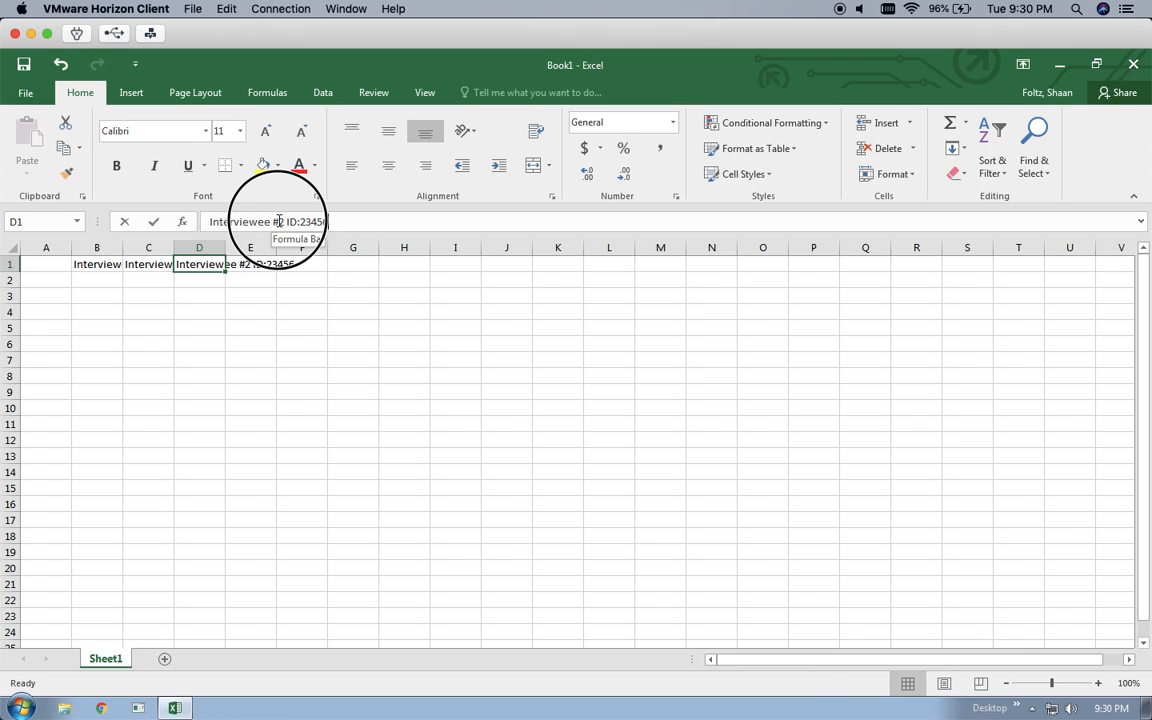
double_click(279, 221)
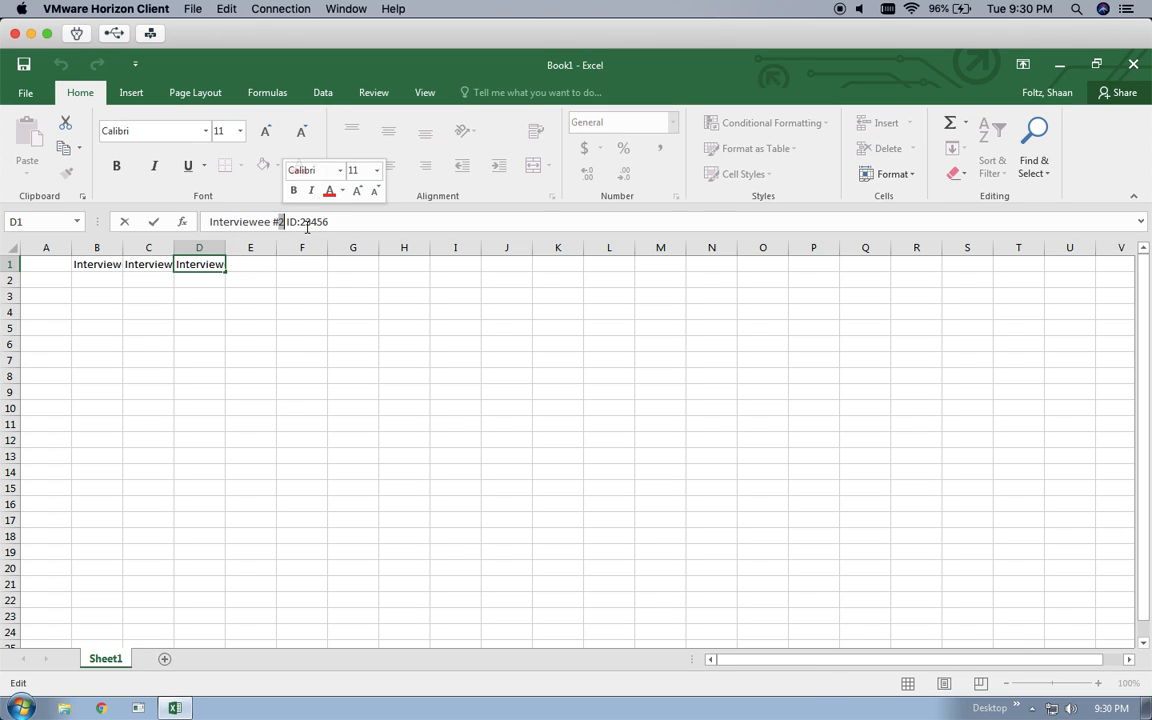
type("3")
left_click_drag(301, 223, 307, 224)
key("BackSpace")
left_click(329, 222)
type("7")
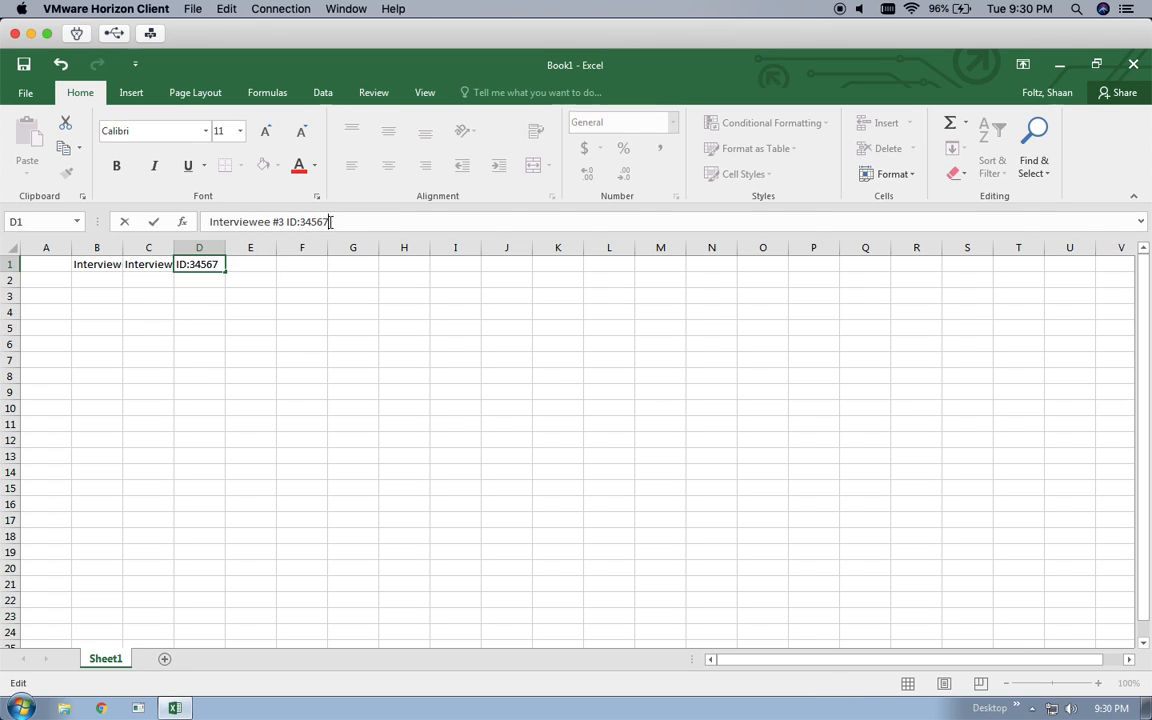
left_click(248, 265)
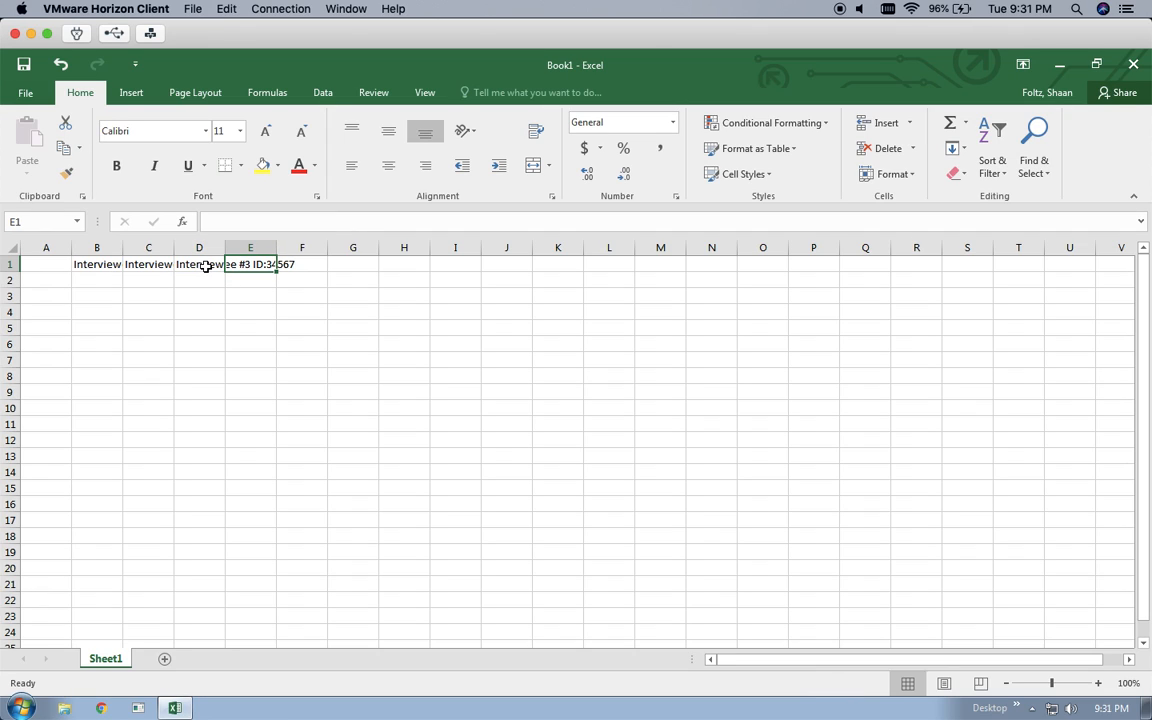
- Copy the Interviewee #3 heading from cell D1 and paste it into cell E1
left_click(200, 264)
right_click(201, 265)
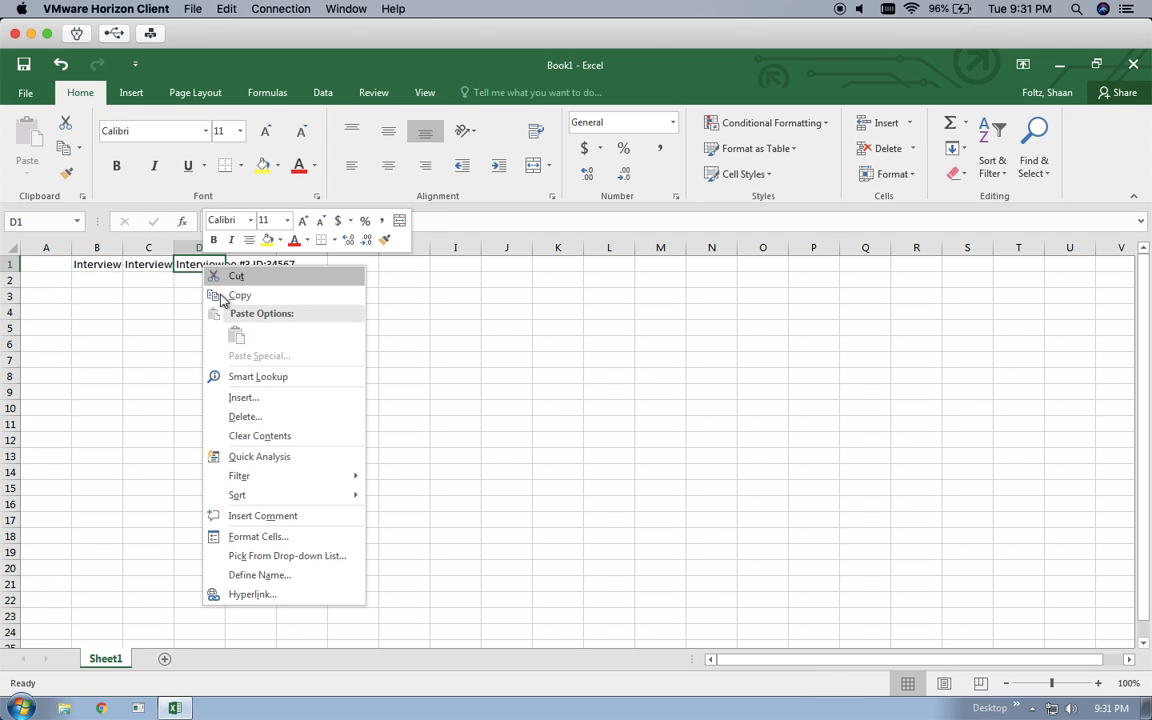
left_click(238, 296)
left_click(242, 267)
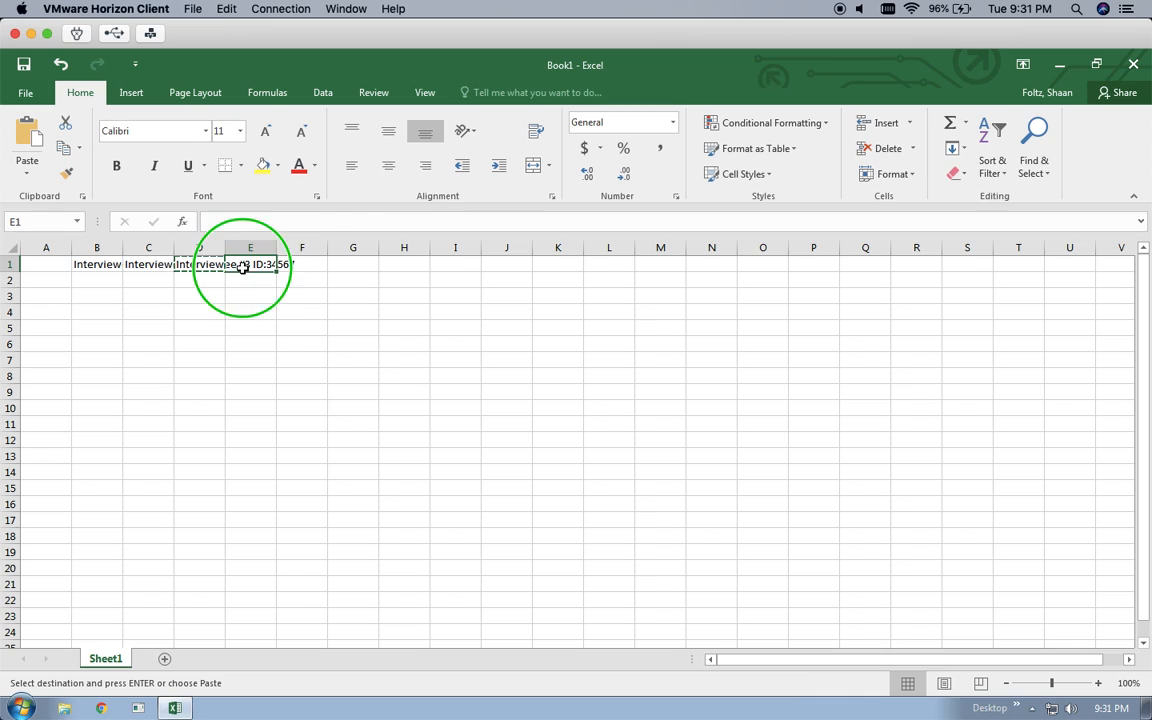
right_click(242, 267)
left_click(276, 340)
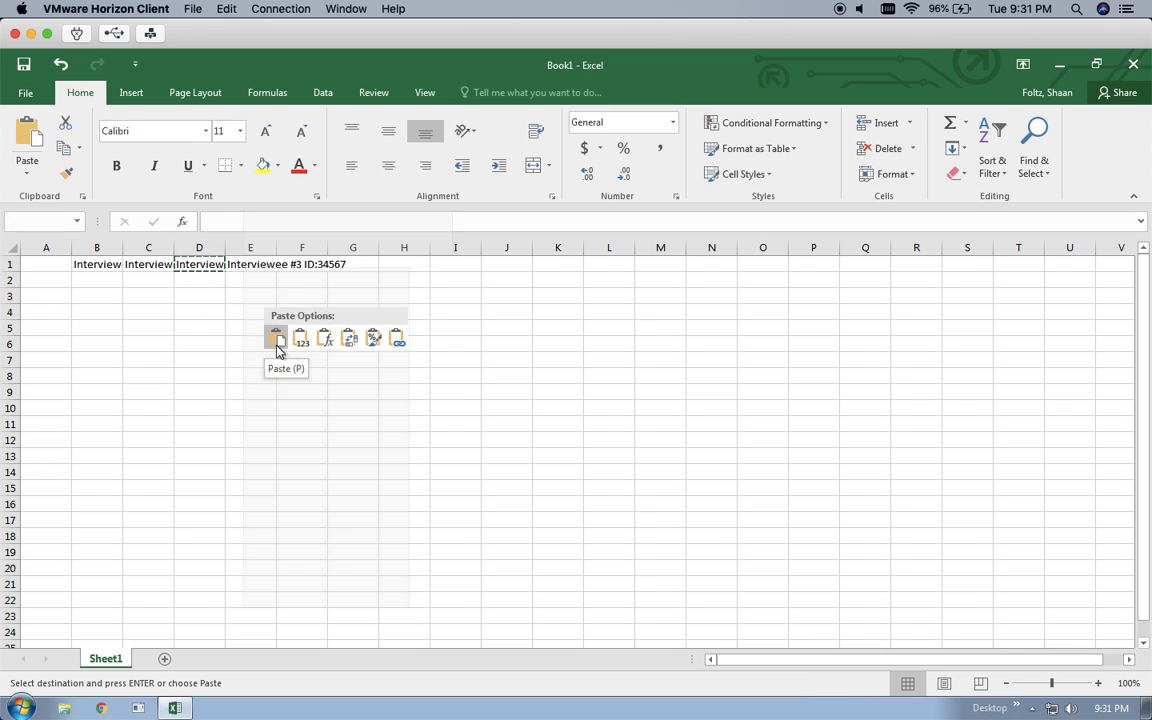
- Change the pasted heading in cell E1 to Interviewee #4, followed by the fourth interviewee's ID number
left_click_drag(278, 222, 284, 222)
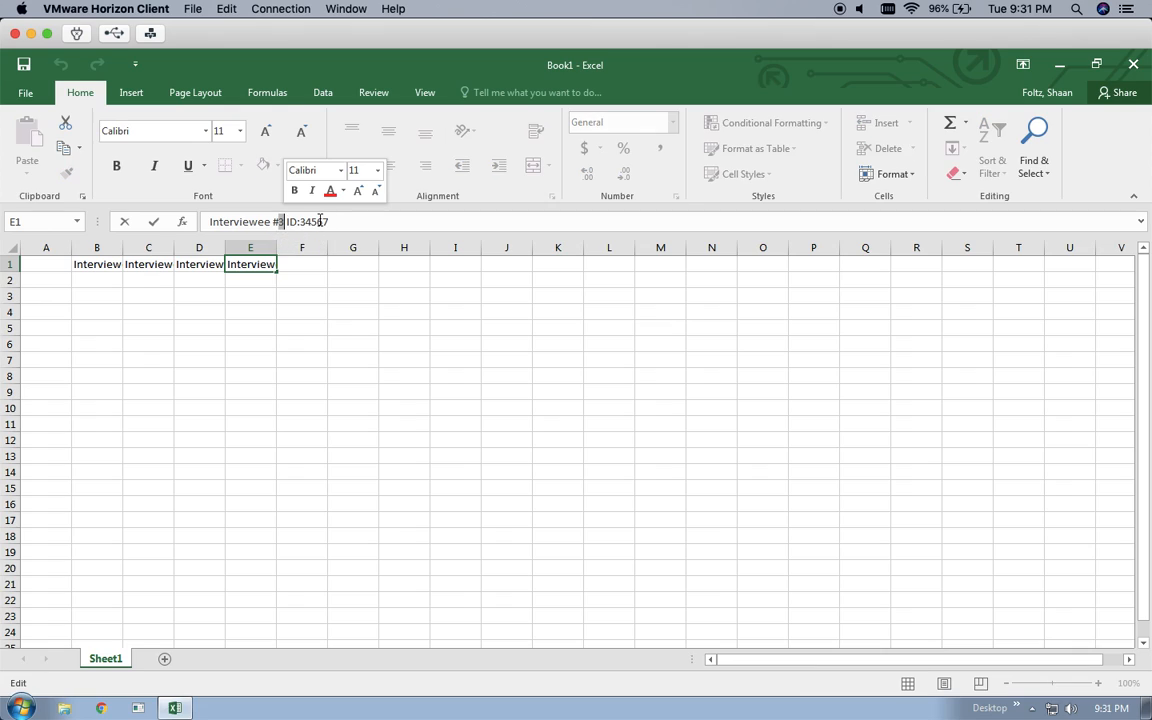
type("4")
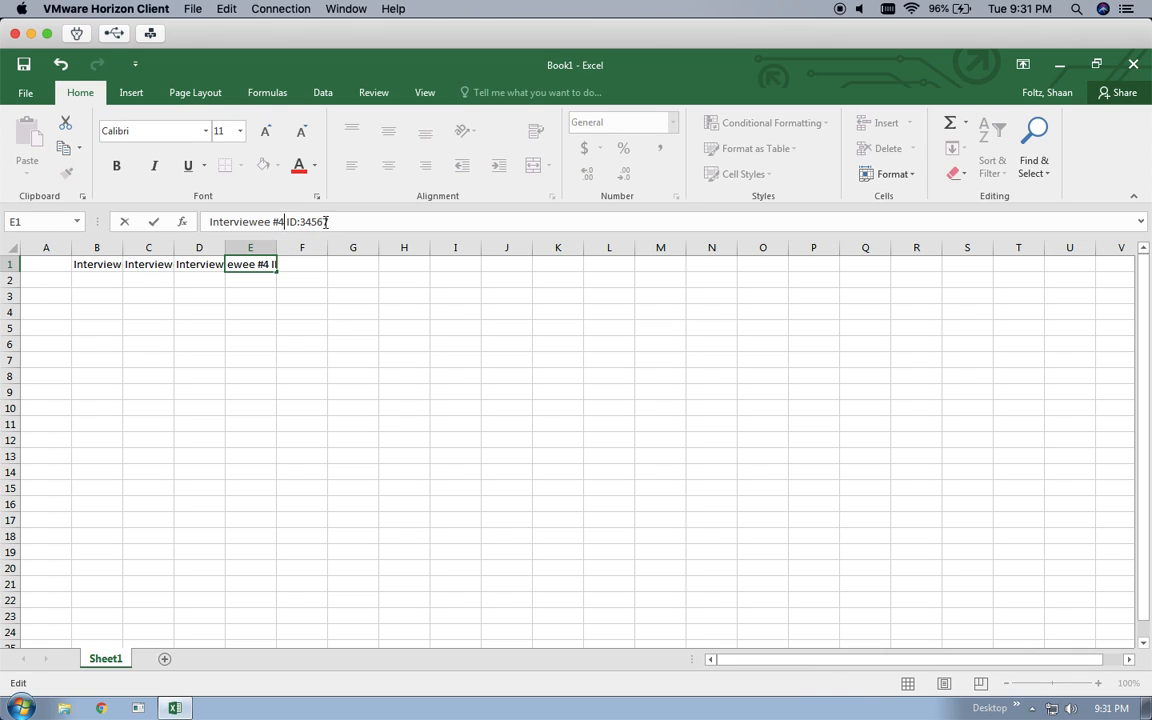
left_click_drag(301, 222, 307, 222)
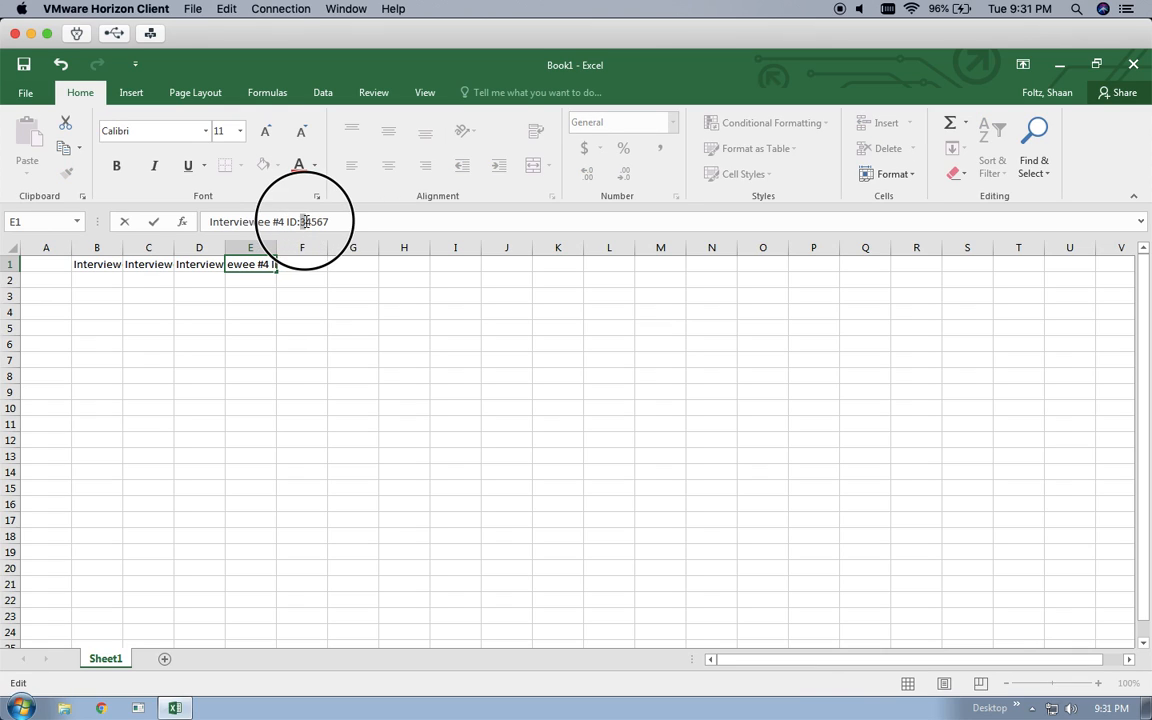
key("BackSpace")
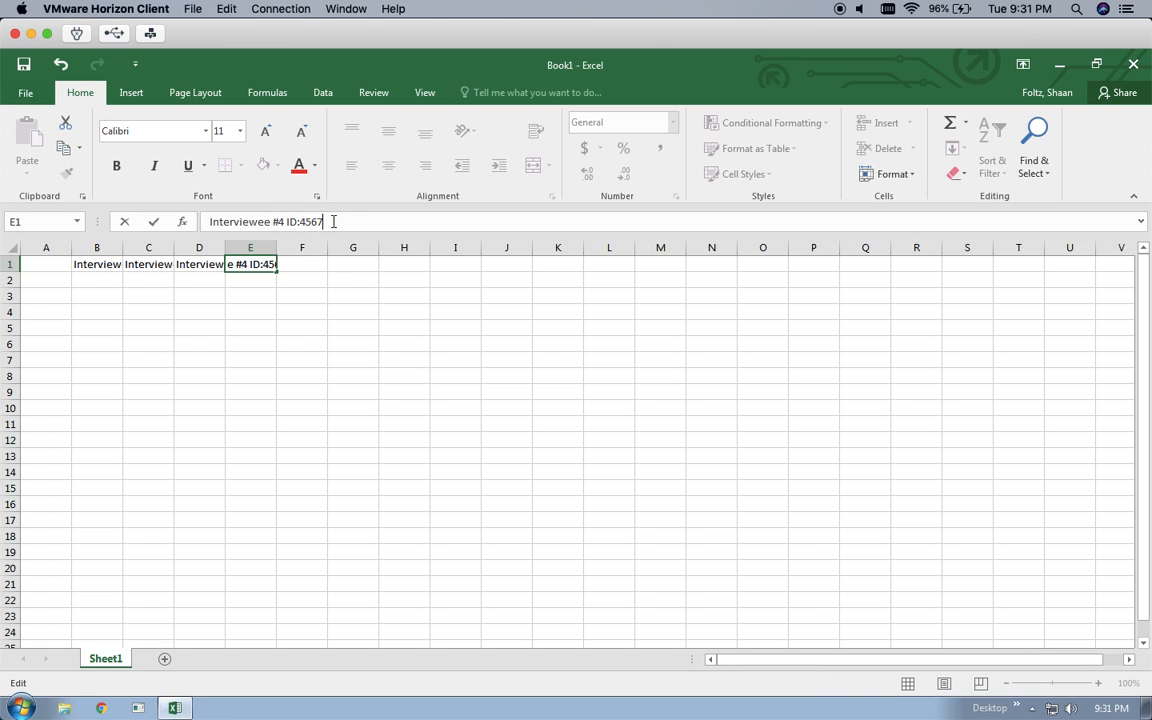
type("8")
left_click(240, 292)
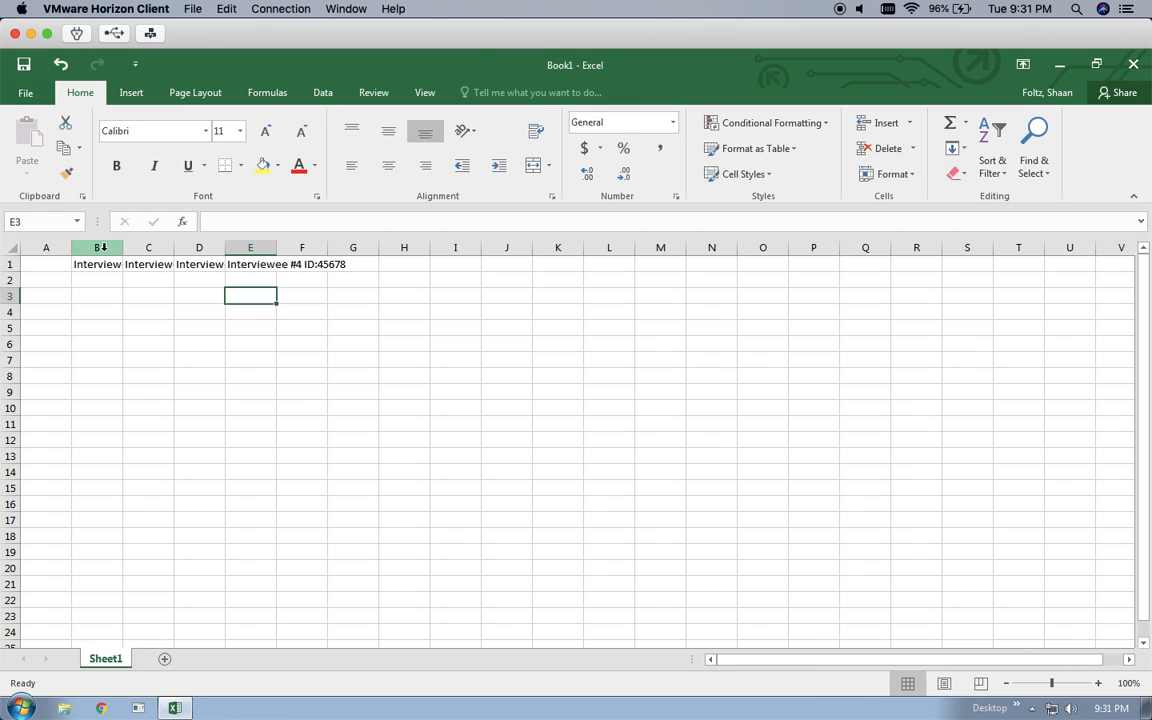
- Manually widen column B enough to show its full heading, and narrow it again to cut the heading off
left_click(103, 247)
left_click(103, 247)
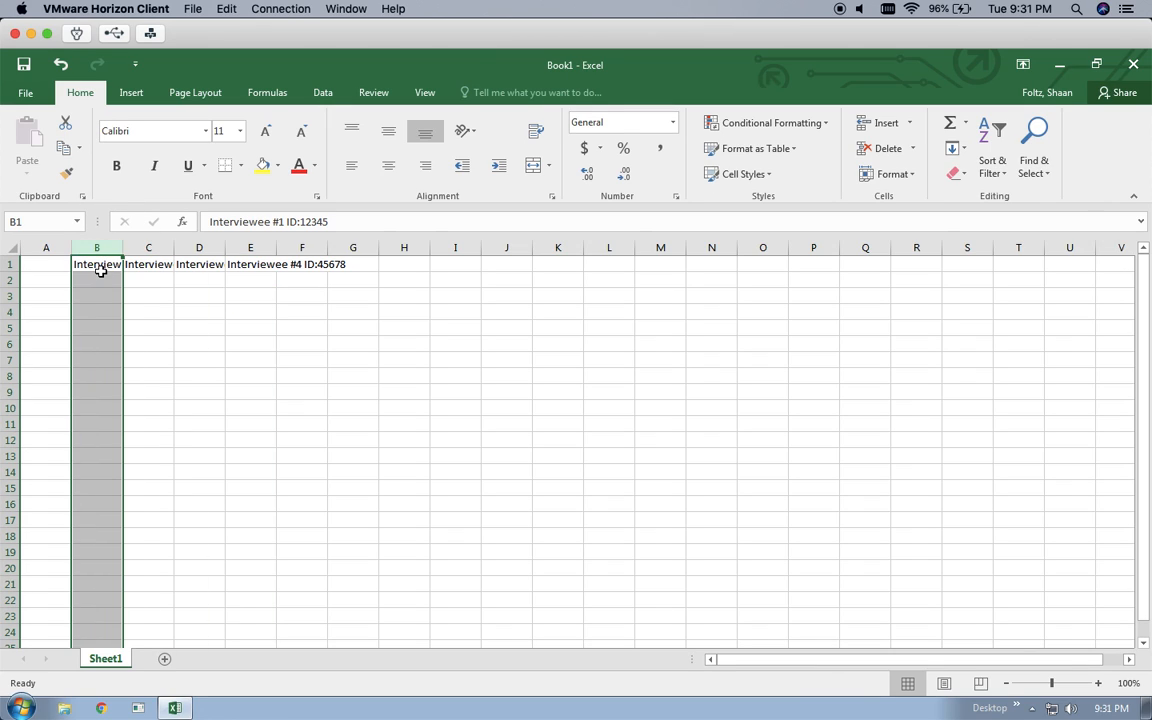
left_click(103, 266)
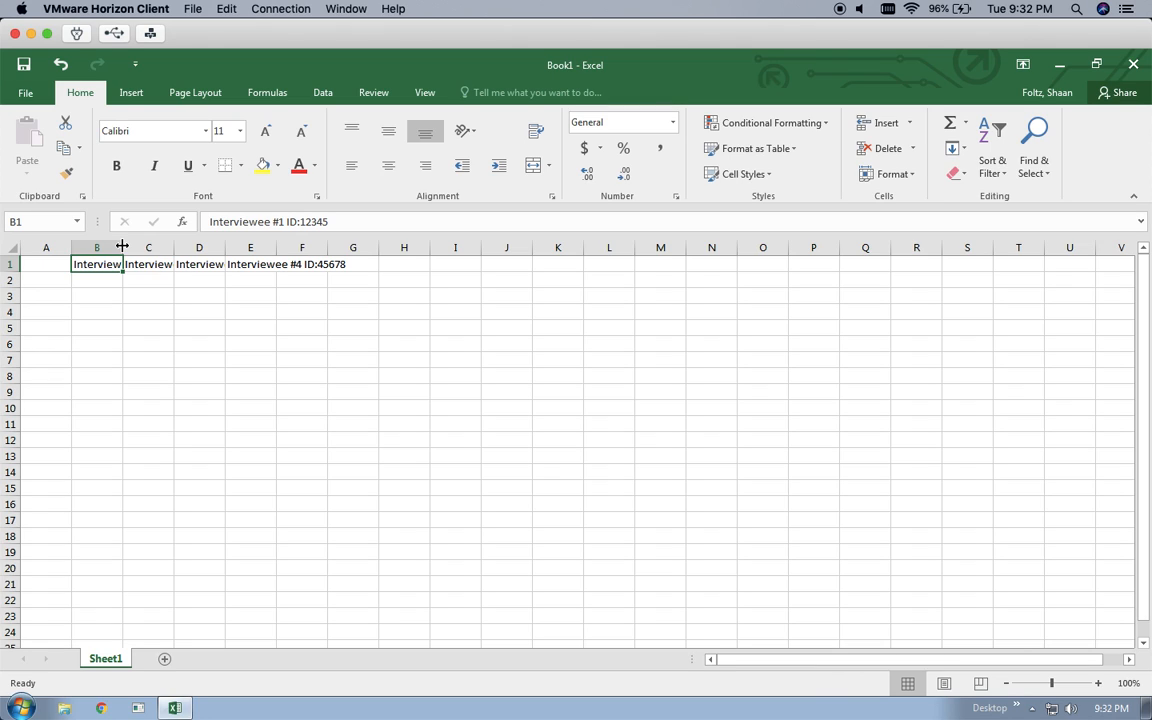
left_click_drag(122, 246, 158, 246)
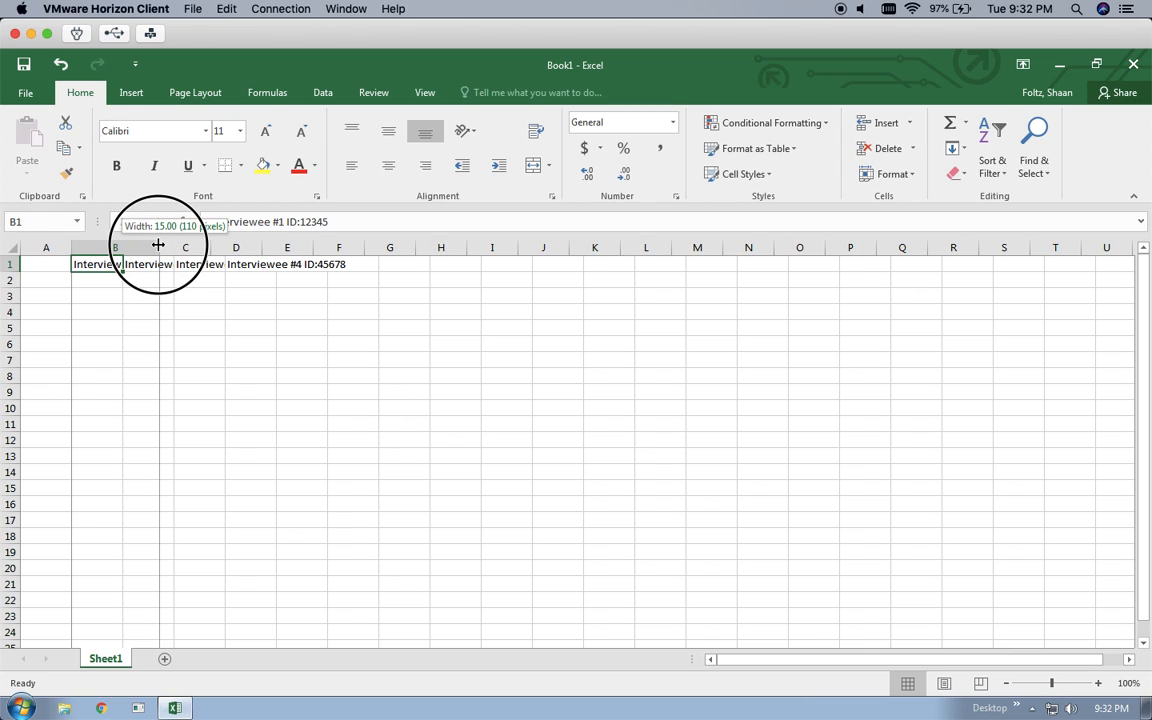
left_click_drag(158, 246, 209, 247)
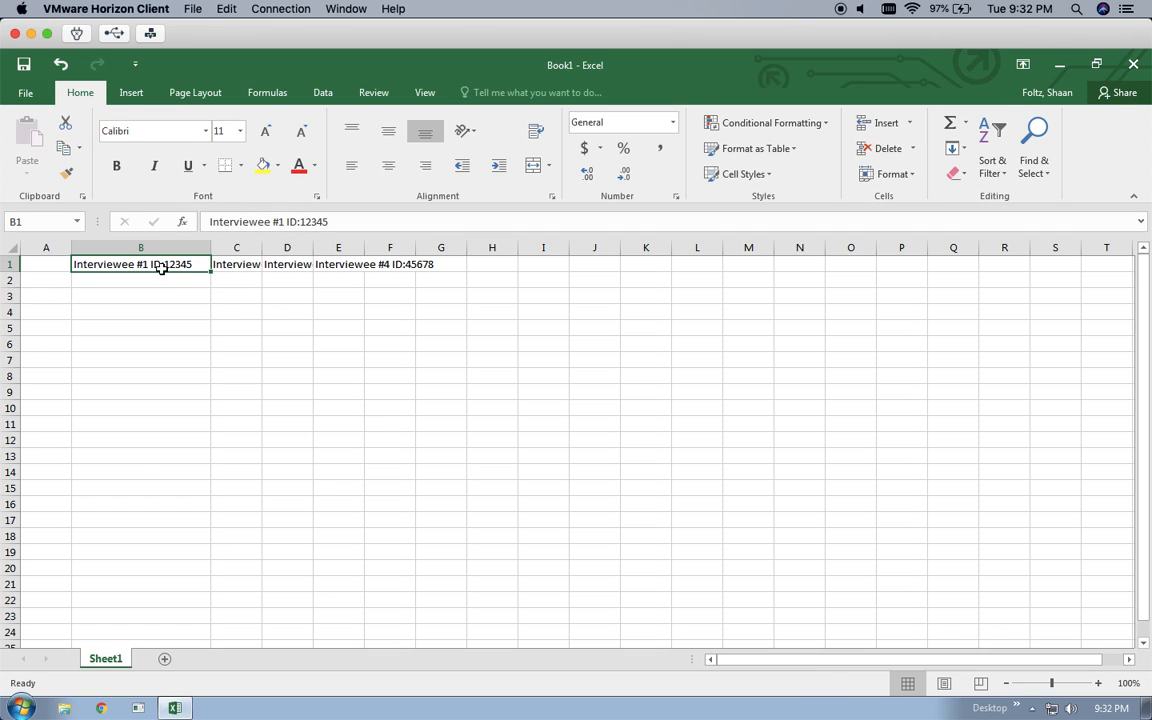
left_click_drag(211, 247, 160, 247)
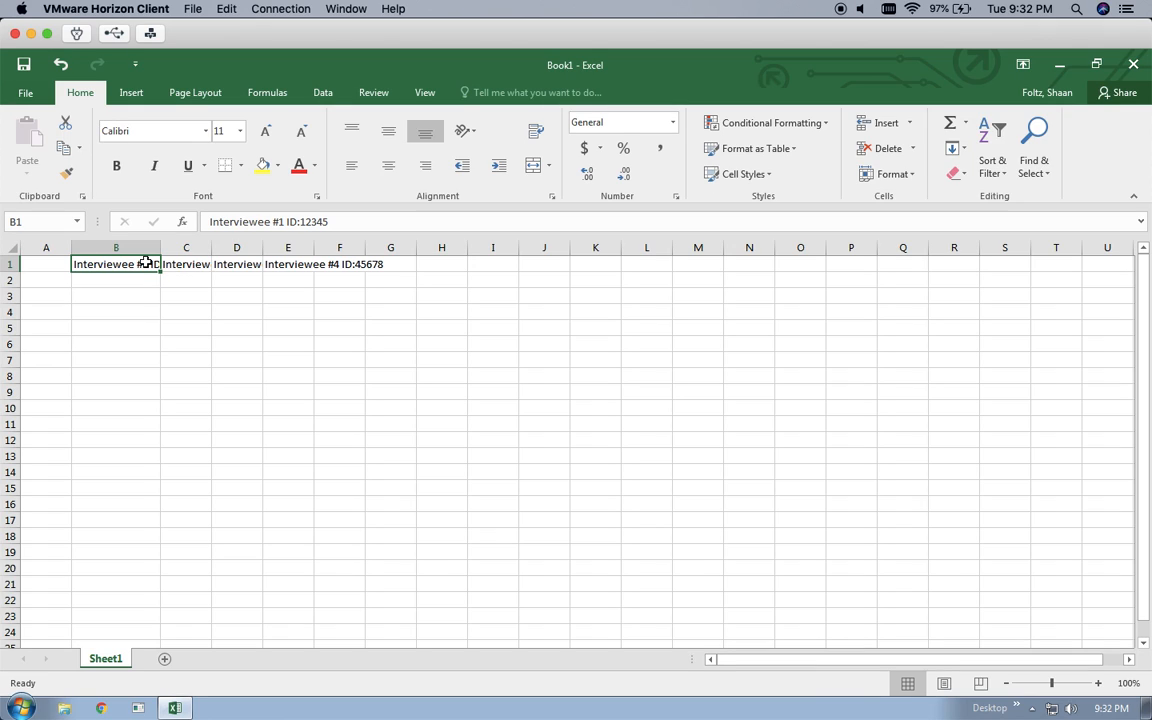
- AutoFit all columns of the worksheet so that each one matches the width of its heading
left_click(8, 246)
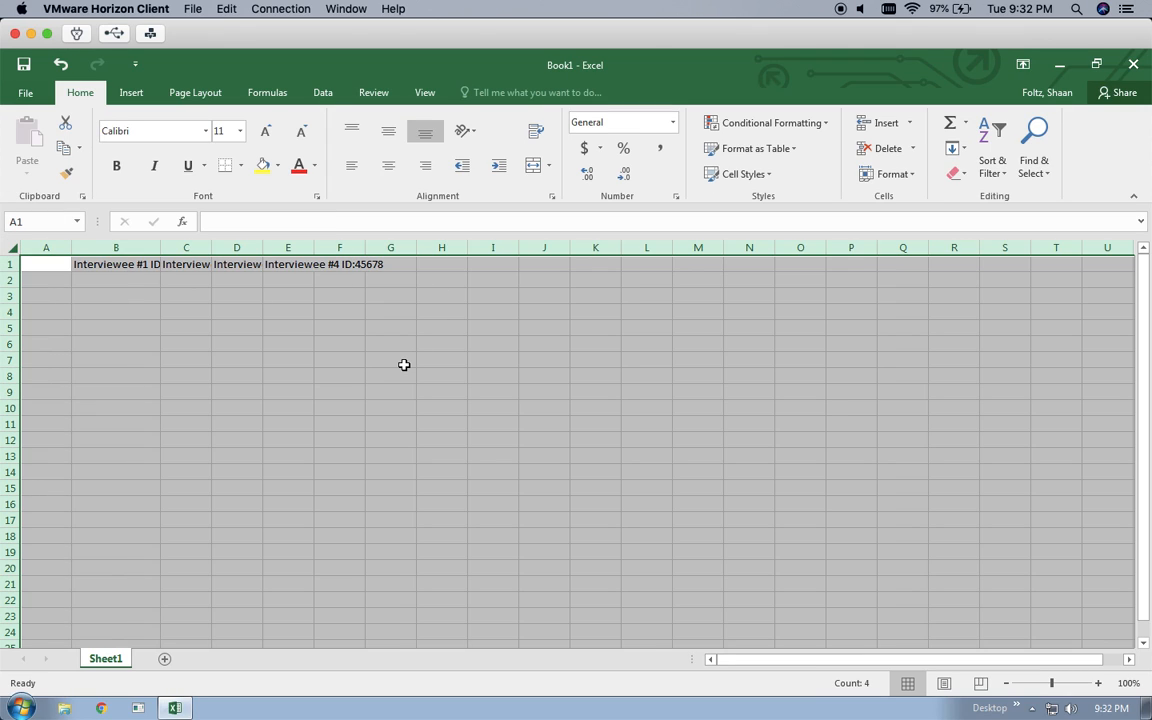
double_click(160, 247)
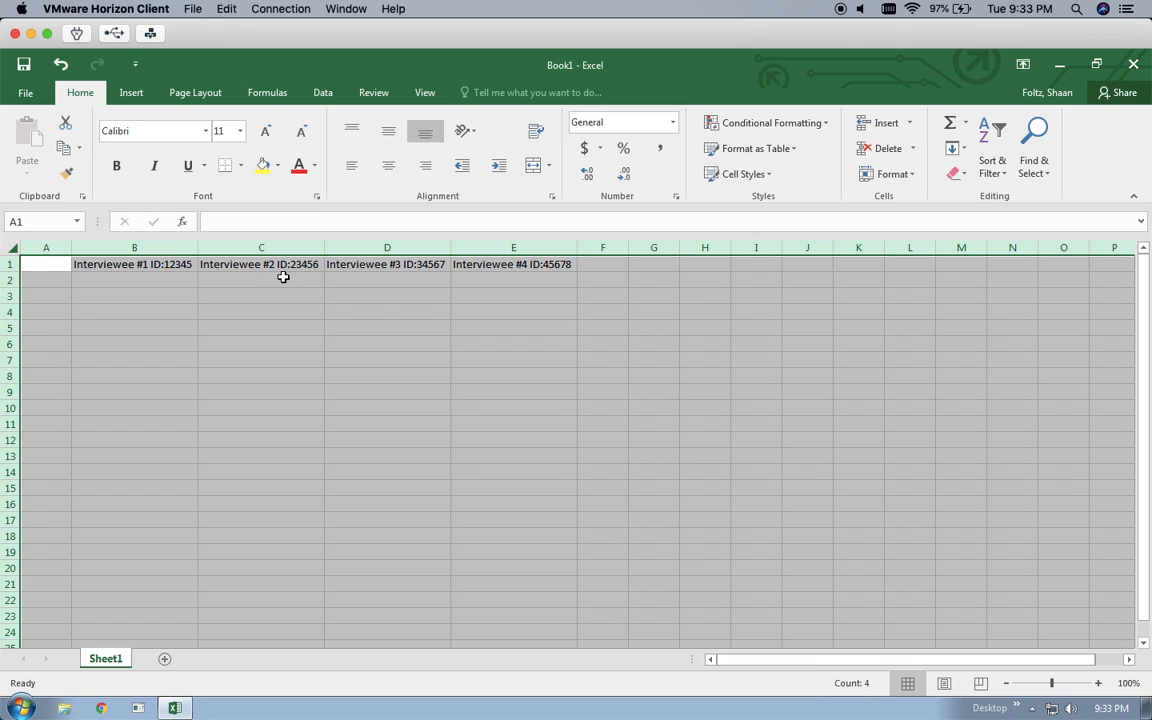
left_click(153, 265)
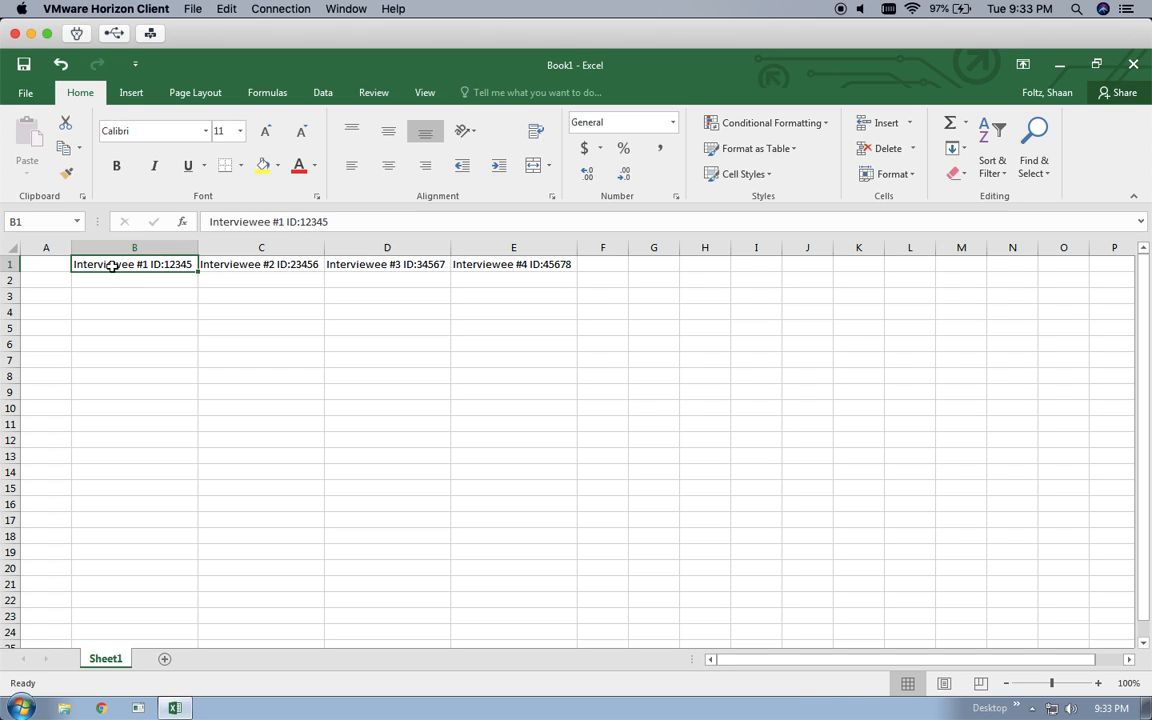
left_click(249, 287)
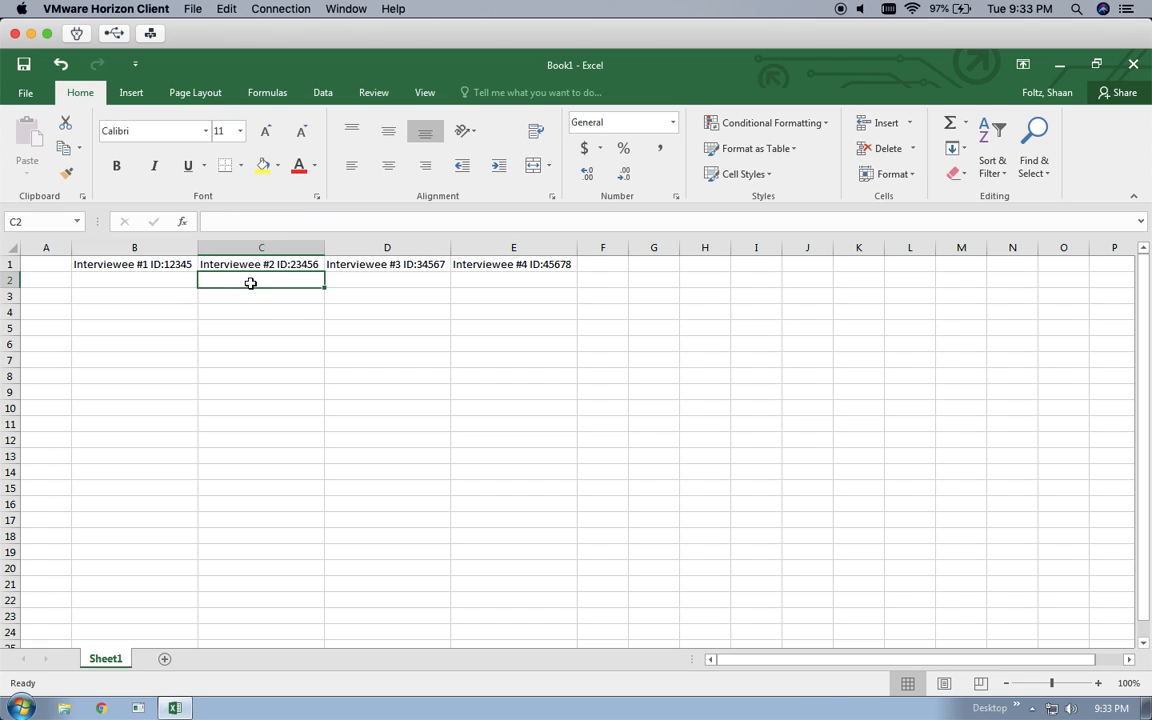
left_click(251, 299)
left_click(373, 265)
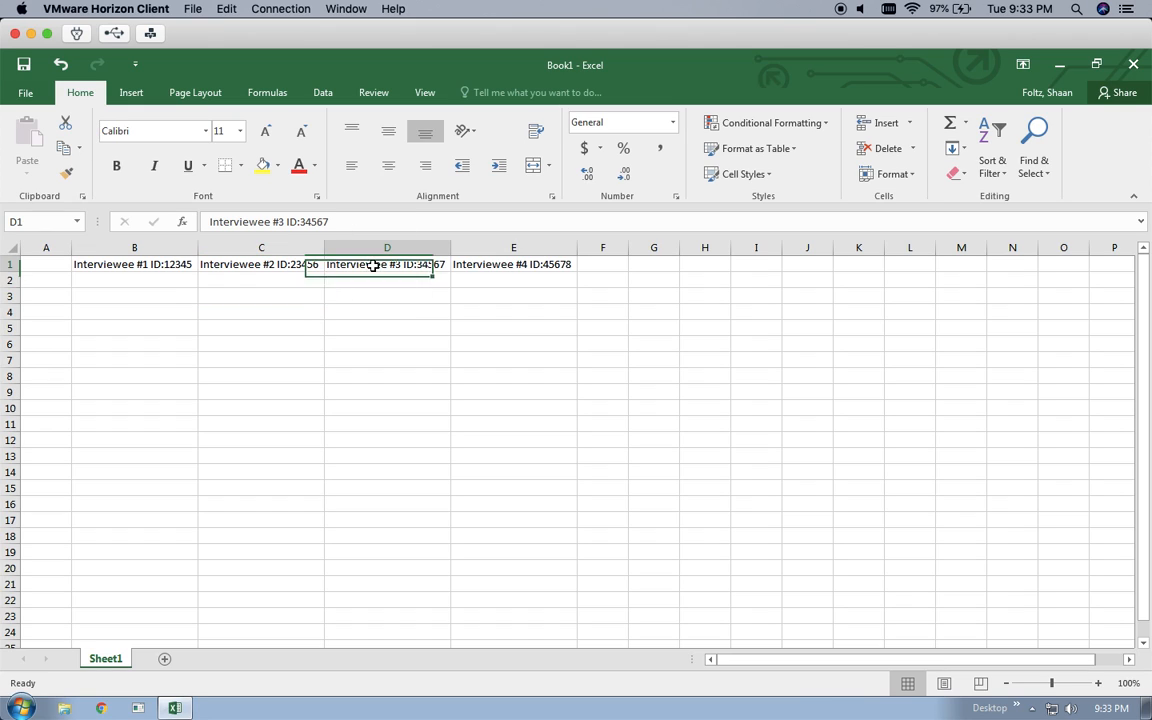
left_click(374, 283)
left_click(381, 295)
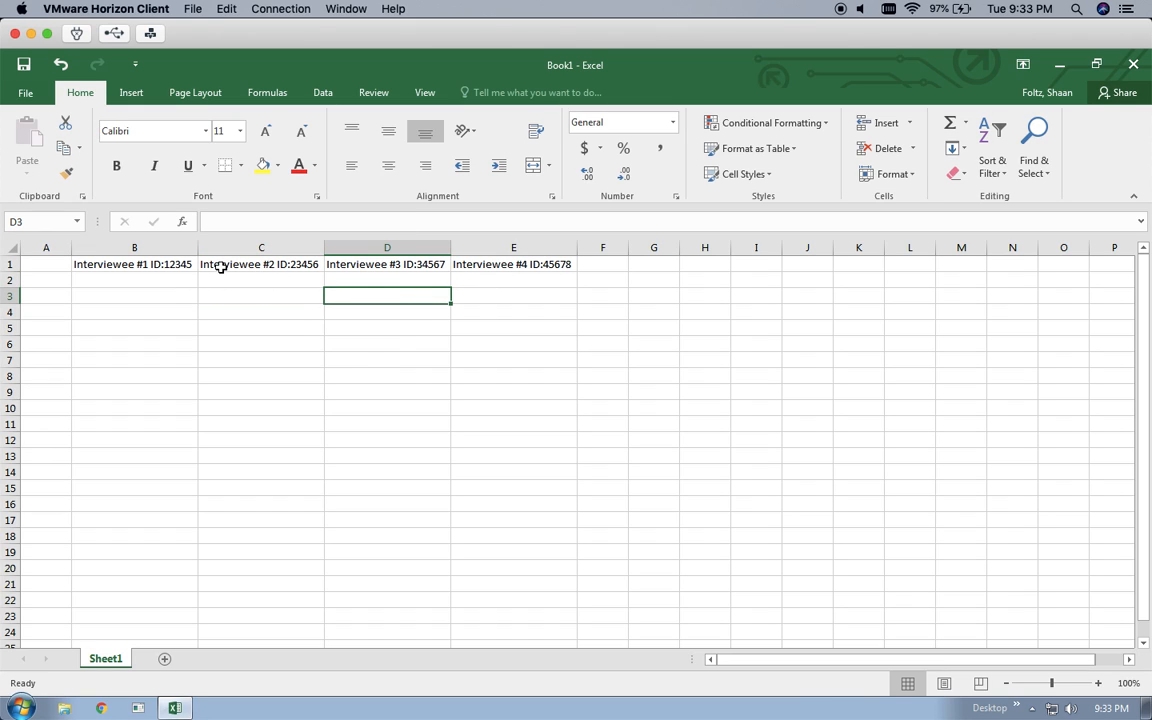
- Turn on Wrap Text for the four interviewee headings in cells B1 to E1
left_click(162, 262)
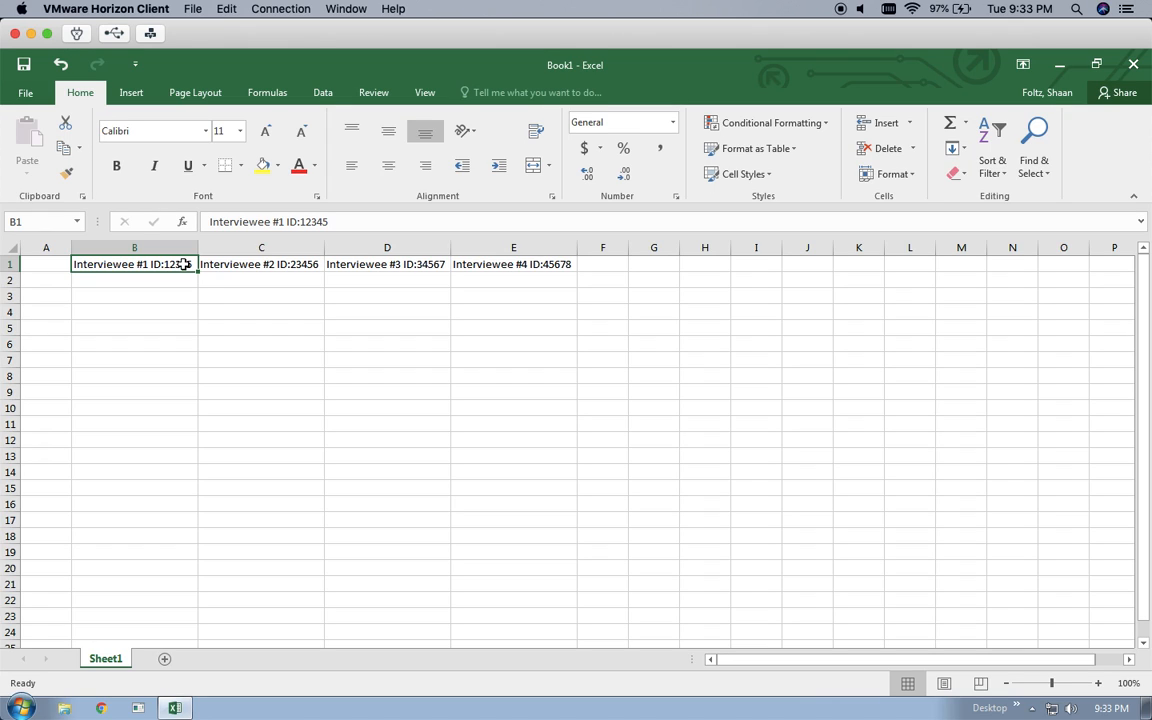
left_click_drag(185, 263, 487, 264)
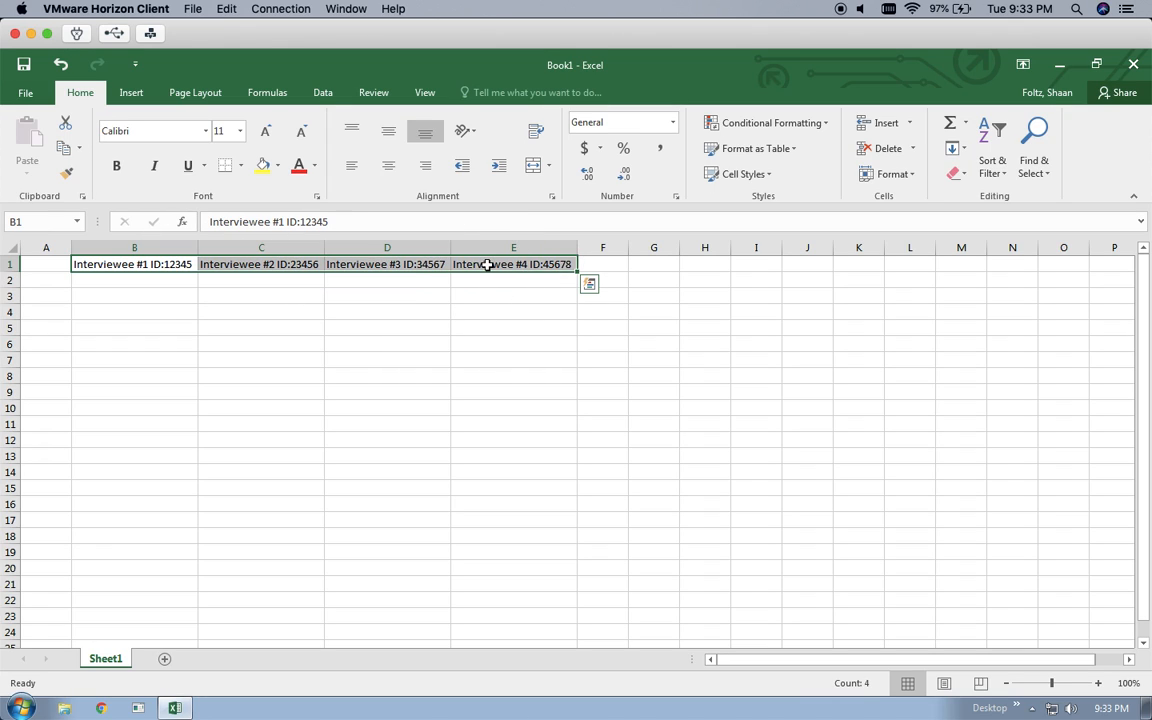
left_click(141, 264)
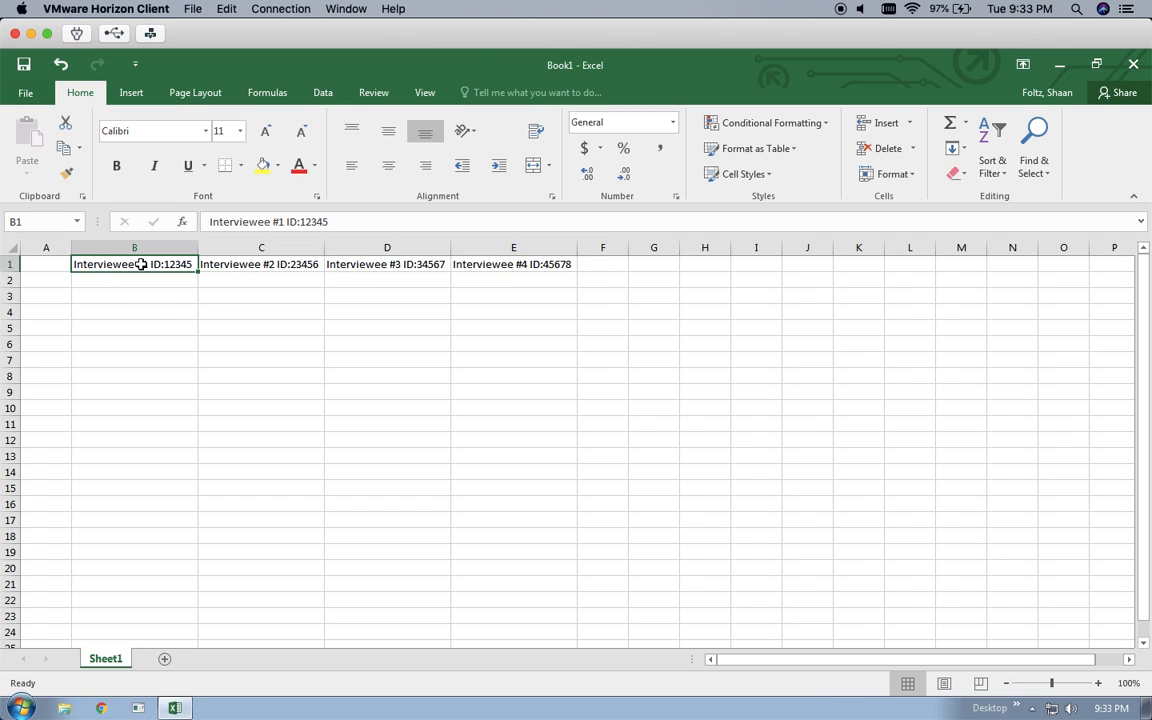
left_click_drag(141, 264, 537, 262)
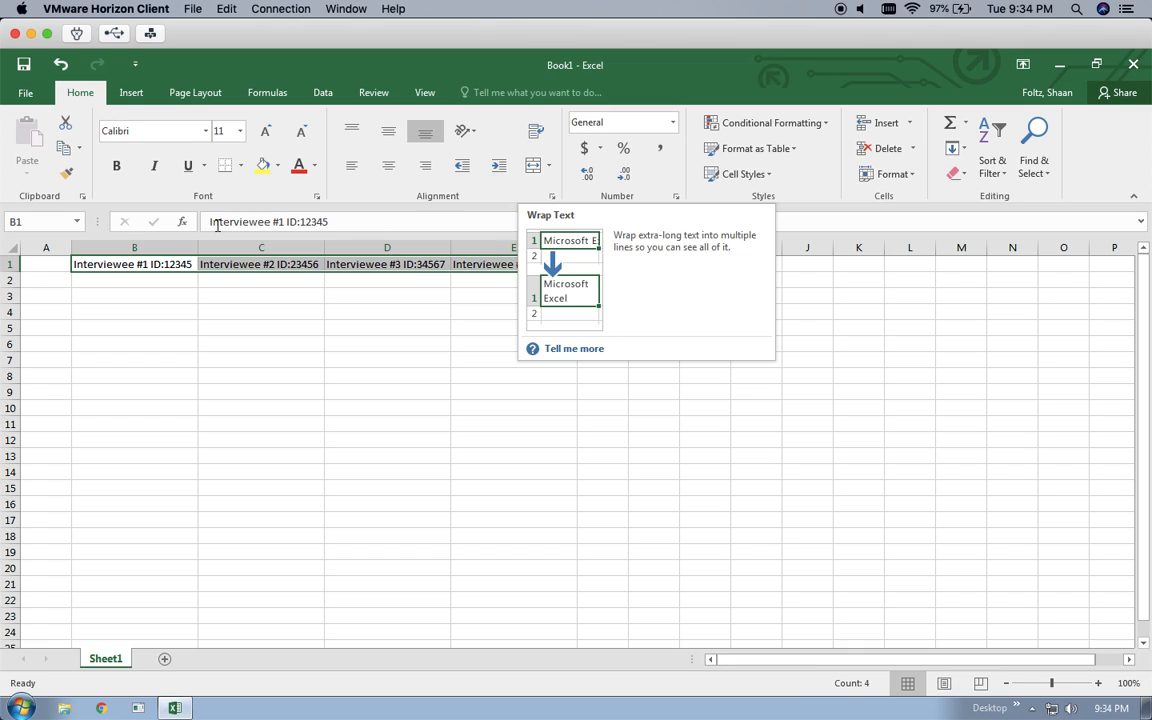
left_click(536, 130)
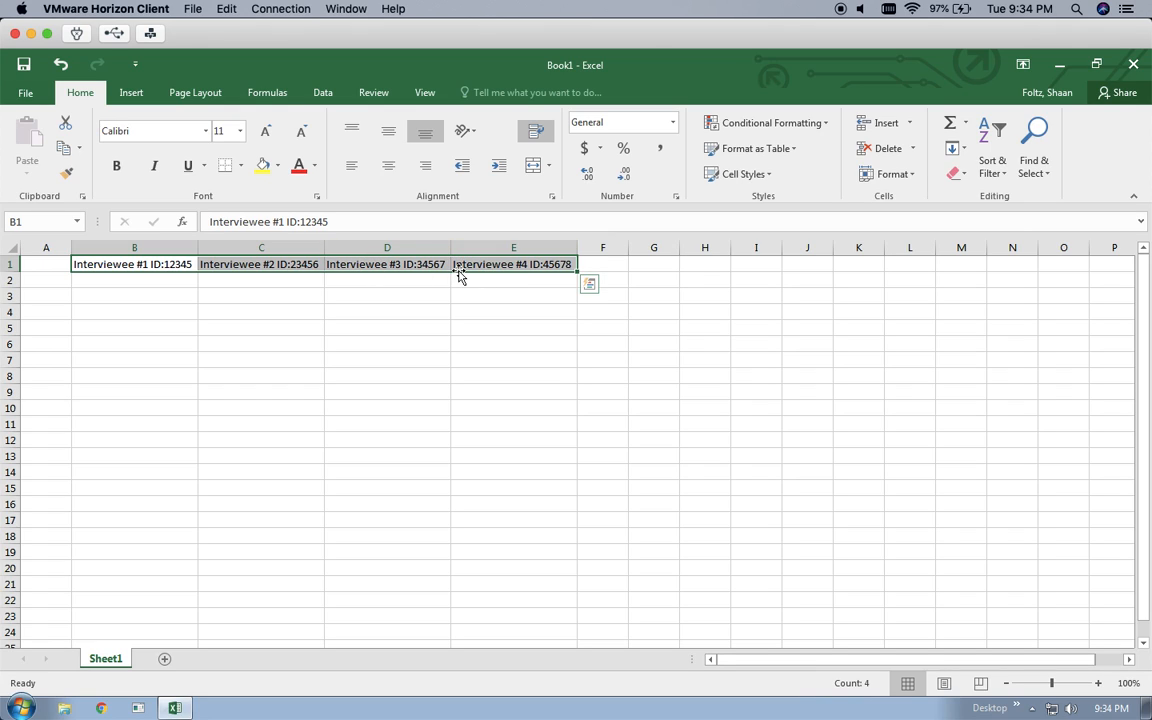
- Narrow column D so its Interviewee #3 heading wraps, and make row 1 tall enough for two lines of text
left_click_drag(450, 245, 396, 244)
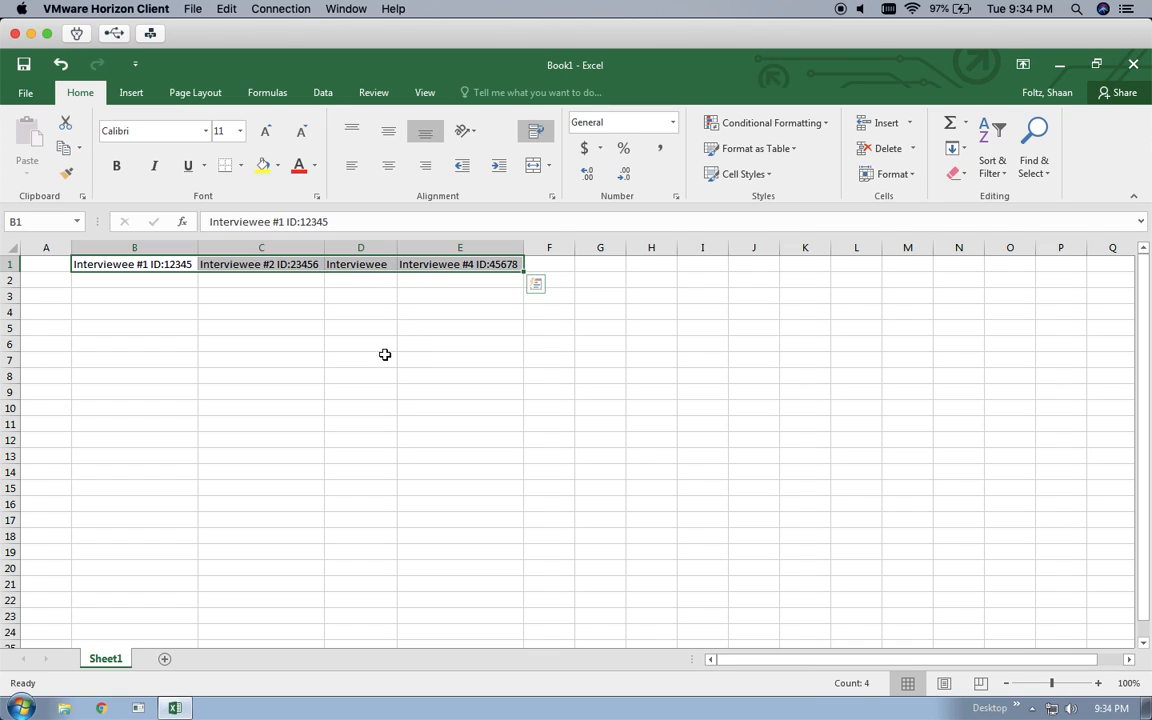
left_click(355, 264)
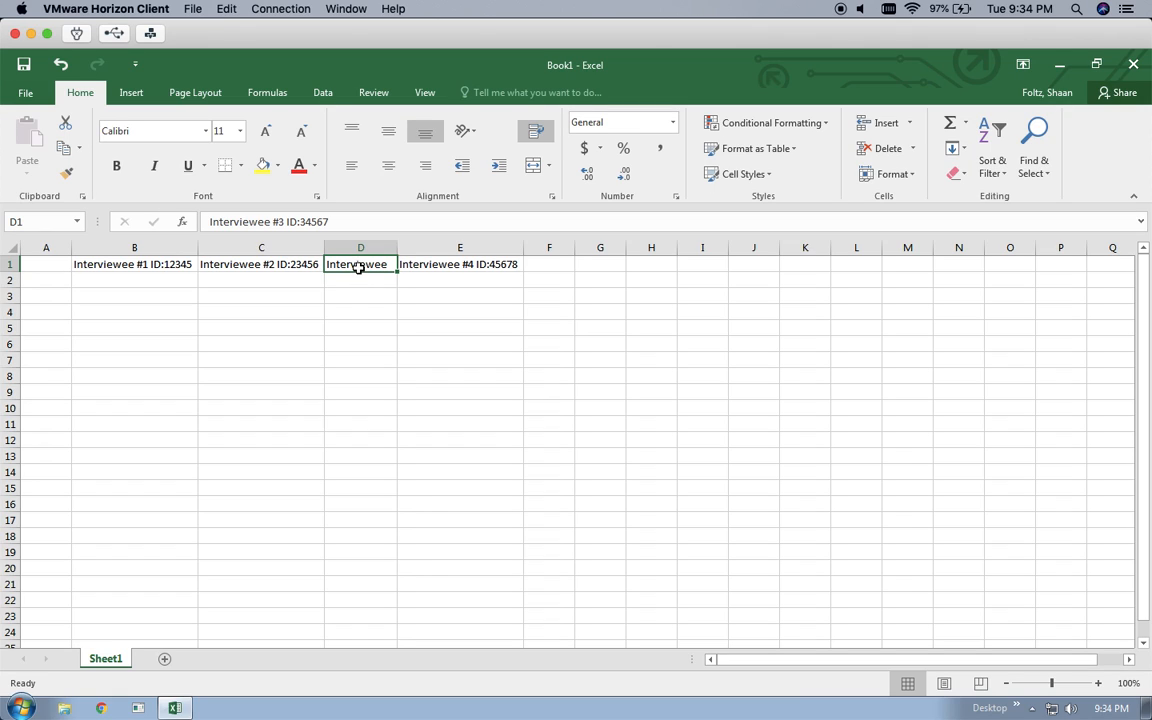
left_click_drag(271, 222, 358, 275)
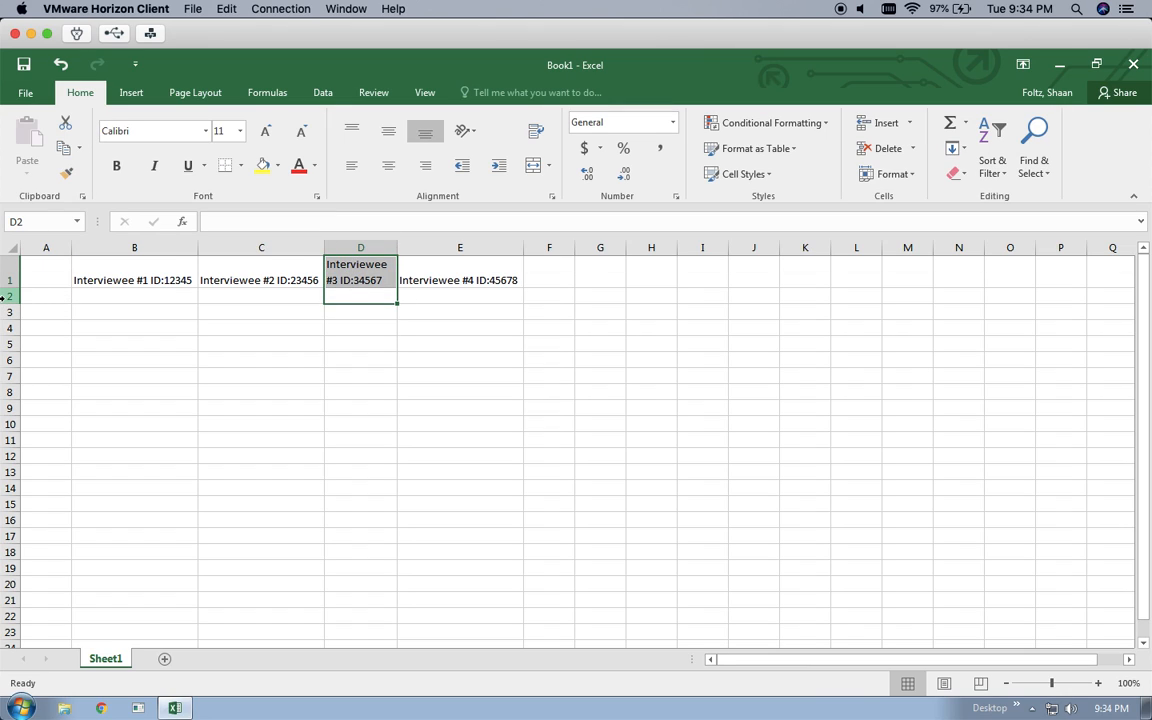
left_click(366, 297)
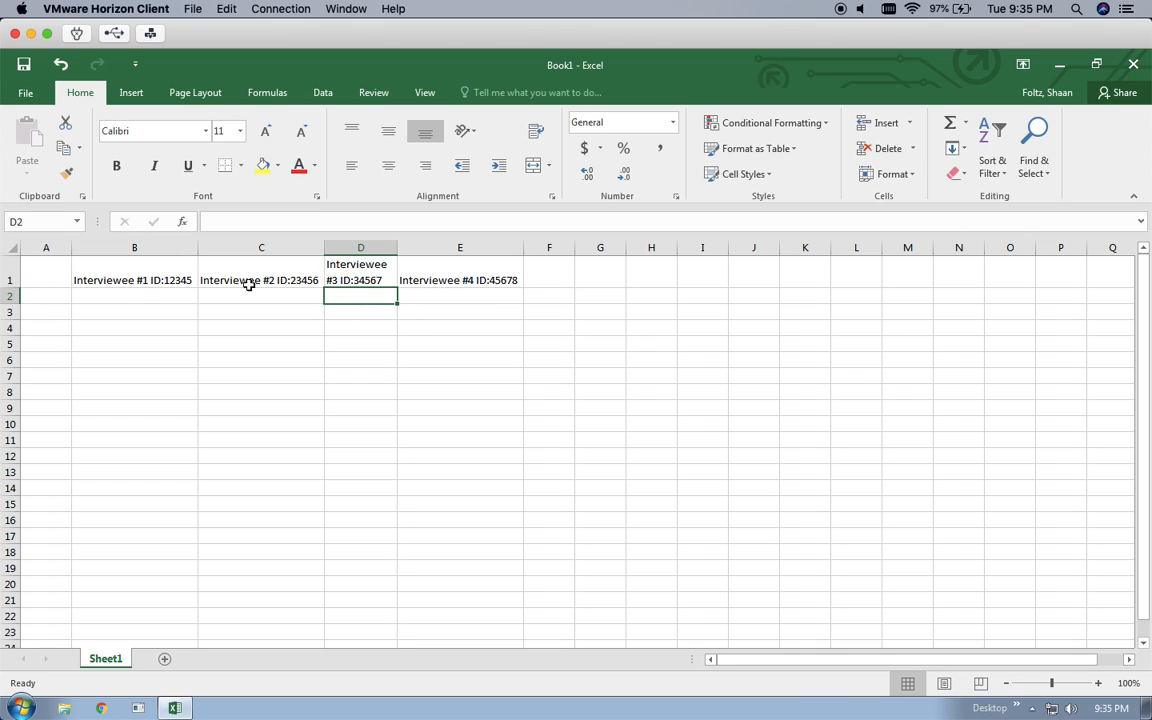
- Reduce the height of row 1 to a single line of text
left_click_drag(12, 288, 13, 270)
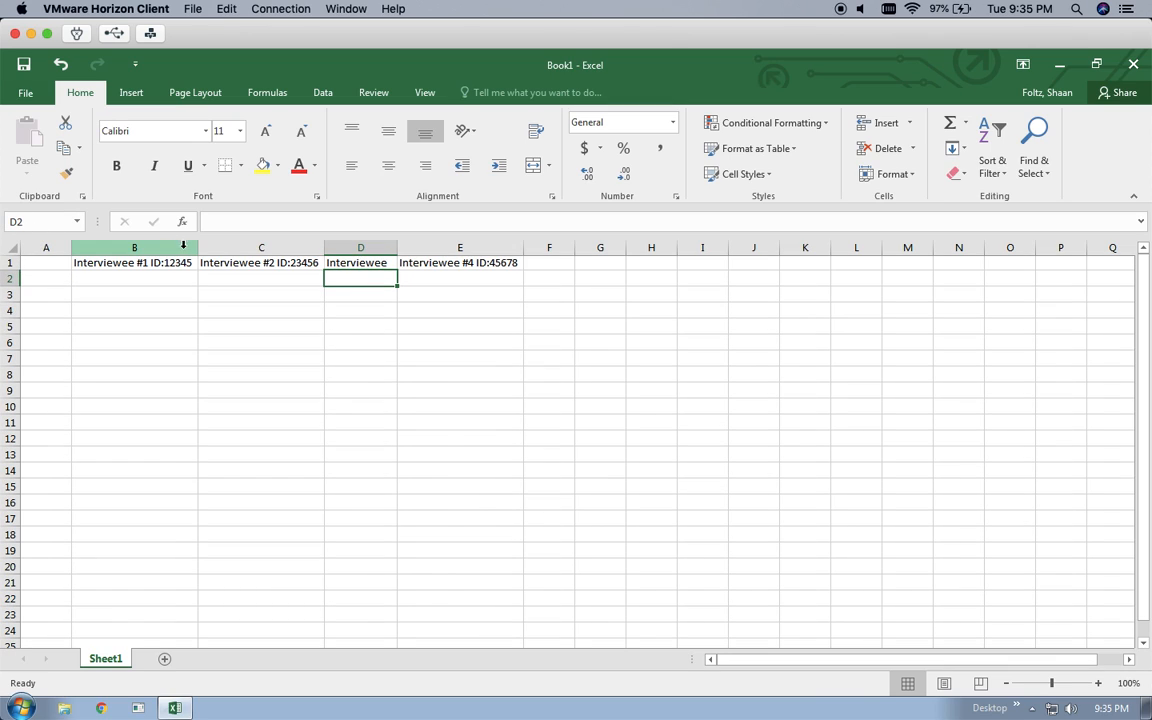
- AutoFit the height of row 1, then widen column D slightly and column A to nearly three times its width
double_click(12, 270)
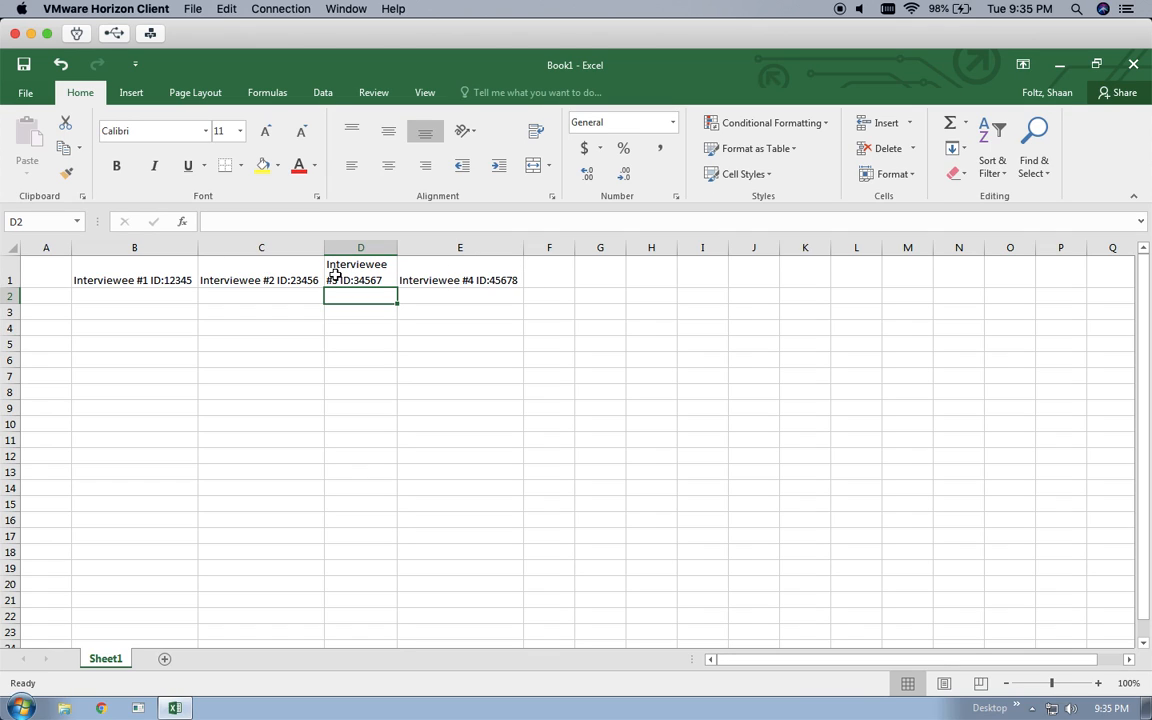
left_click_drag(396, 247, 401, 246)
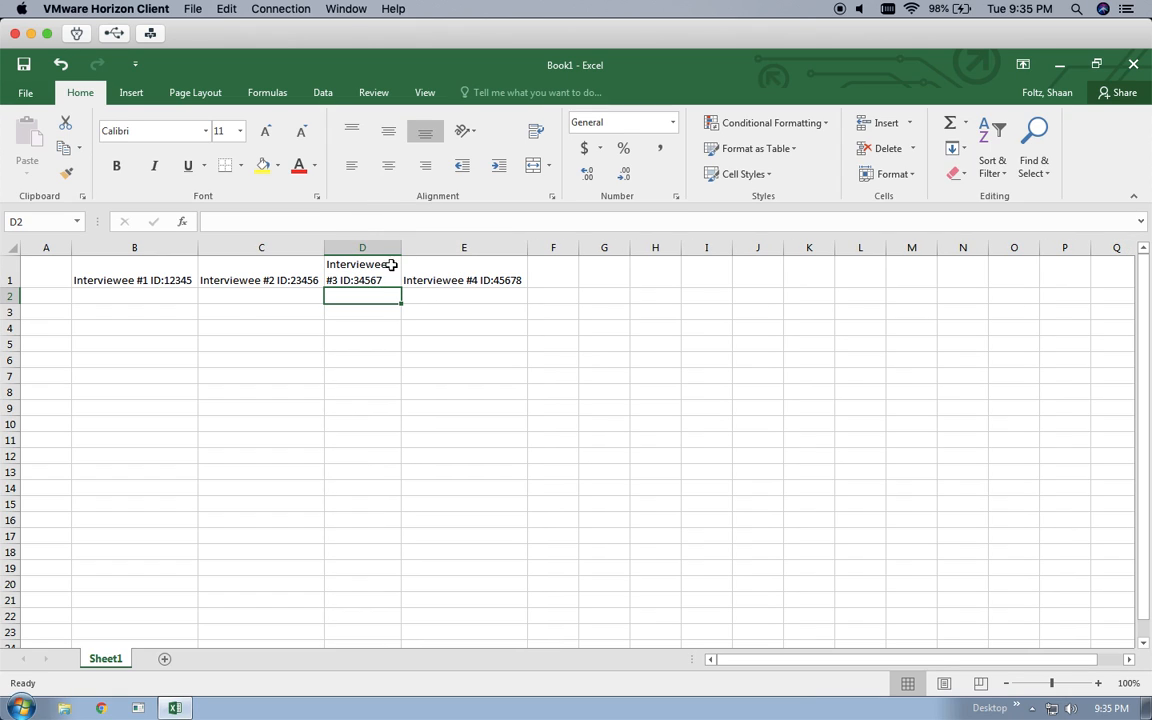
left_click_drag(68, 252, 165, 252)
- Enter the row labels Question 1, Question 2, Question 3 and Question 4 in cells A2 to A5
left_click(126, 296)
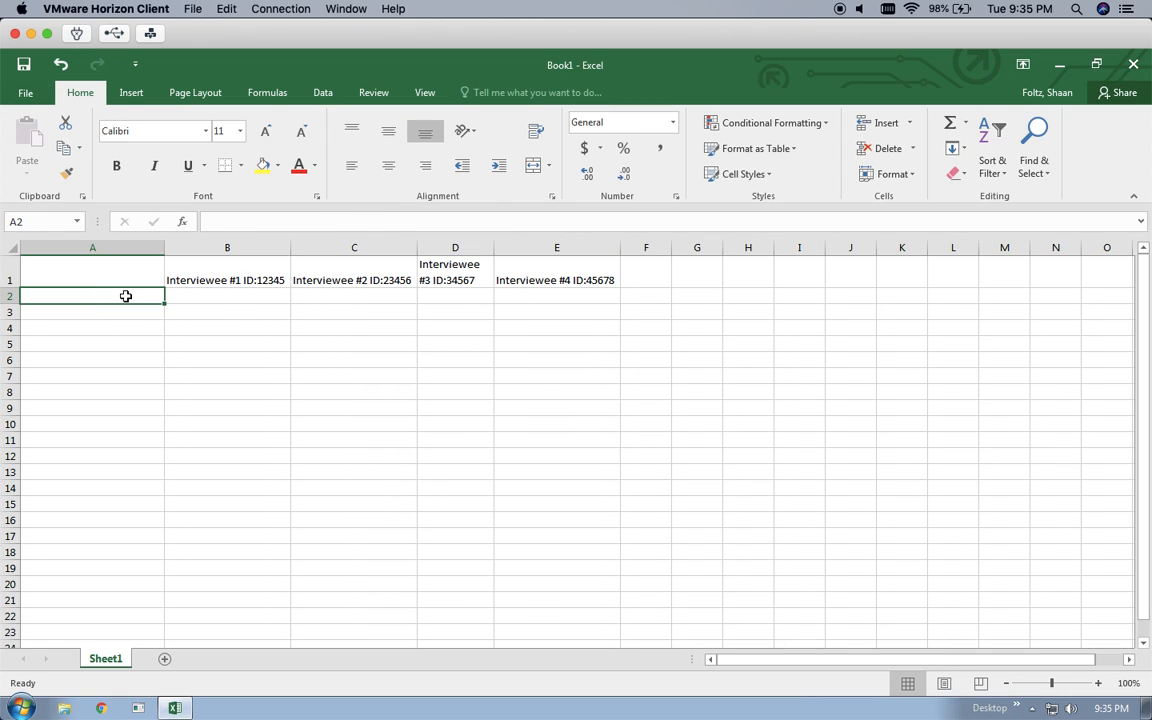
type("Question 1")
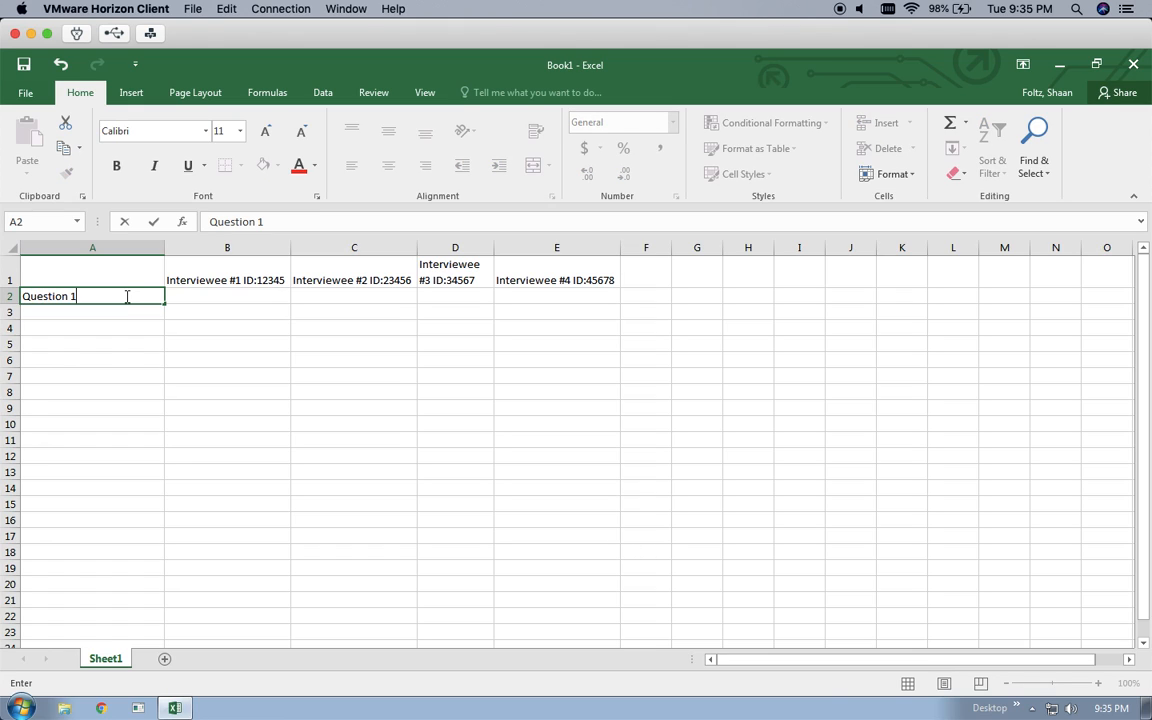
key("Return")
type("Question 2")
key("Return")
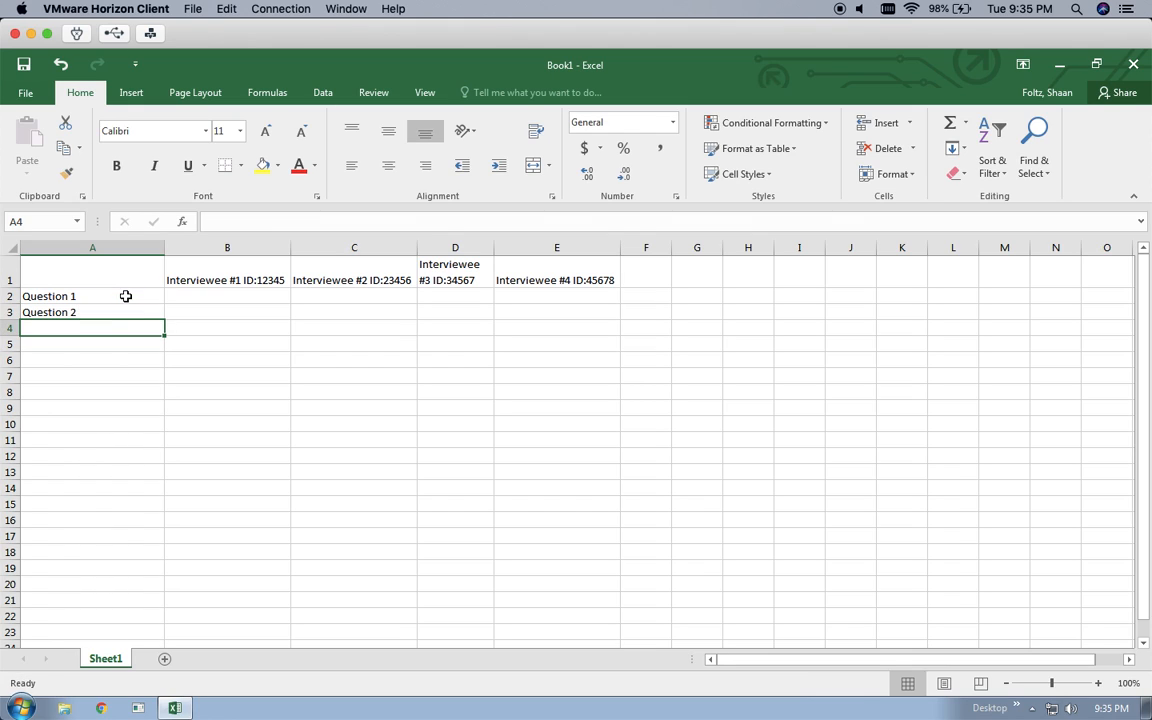
type("Question 3")
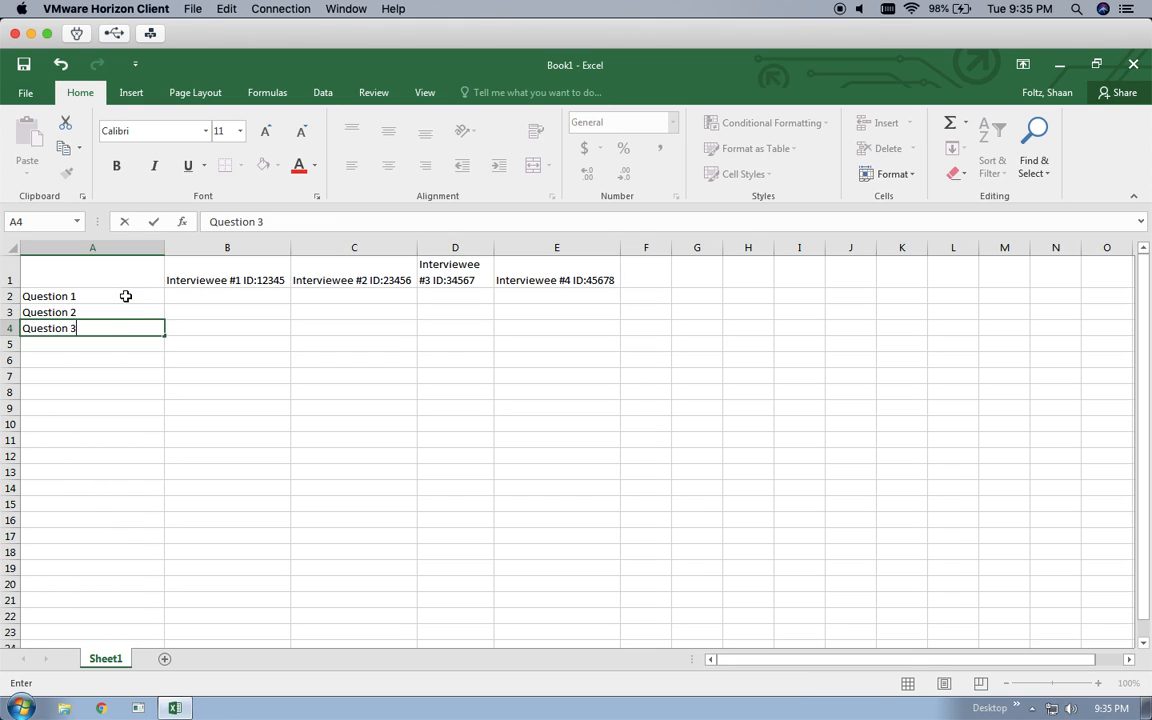
key("Return")
type("Question 4")
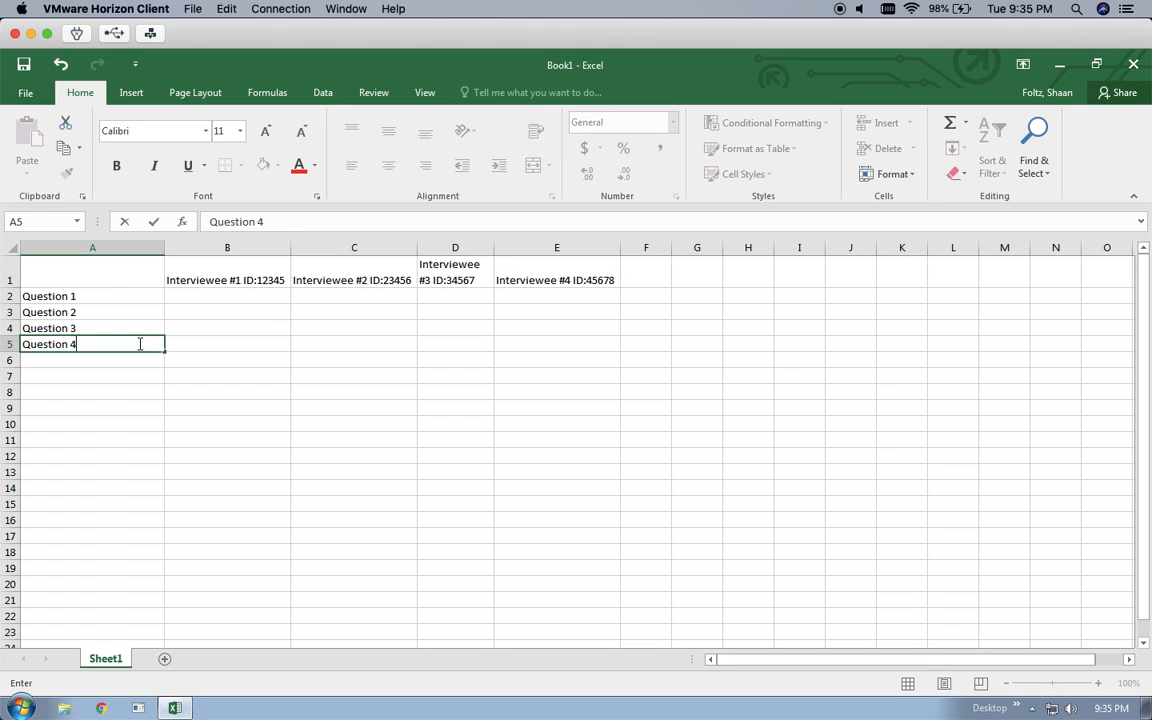
left_click(124, 312)
- Fill the question series from A2:A5 down to A11 so it continues through Question 10
left_click_drag(118, 296, 116, 344)
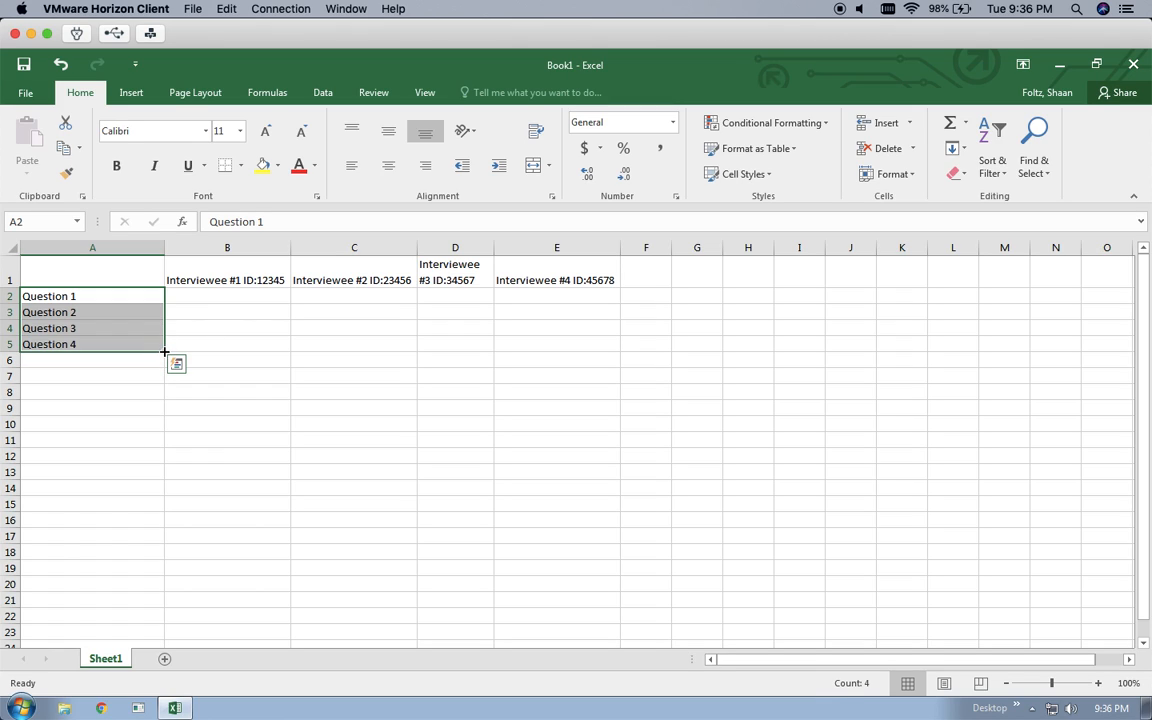
left_click_drag(165, 352, 164, 450)
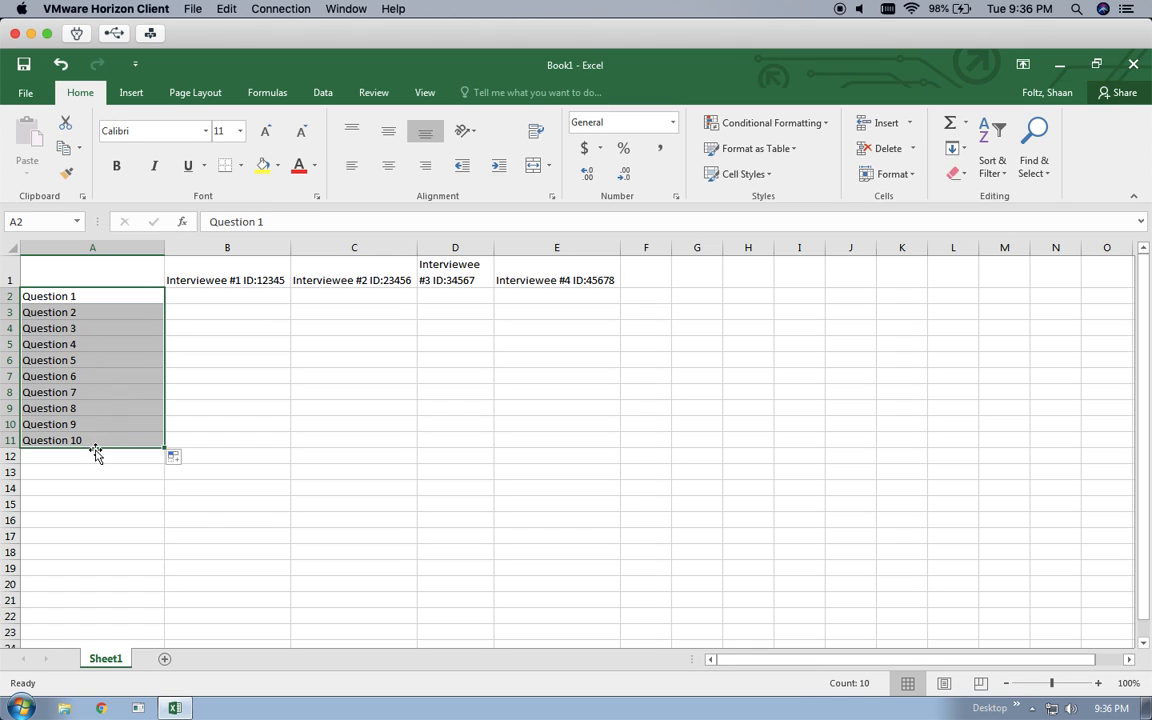
left_click(91, 297)
left_click_drag(91, 297, 90, 356)
left_click(90, 358)
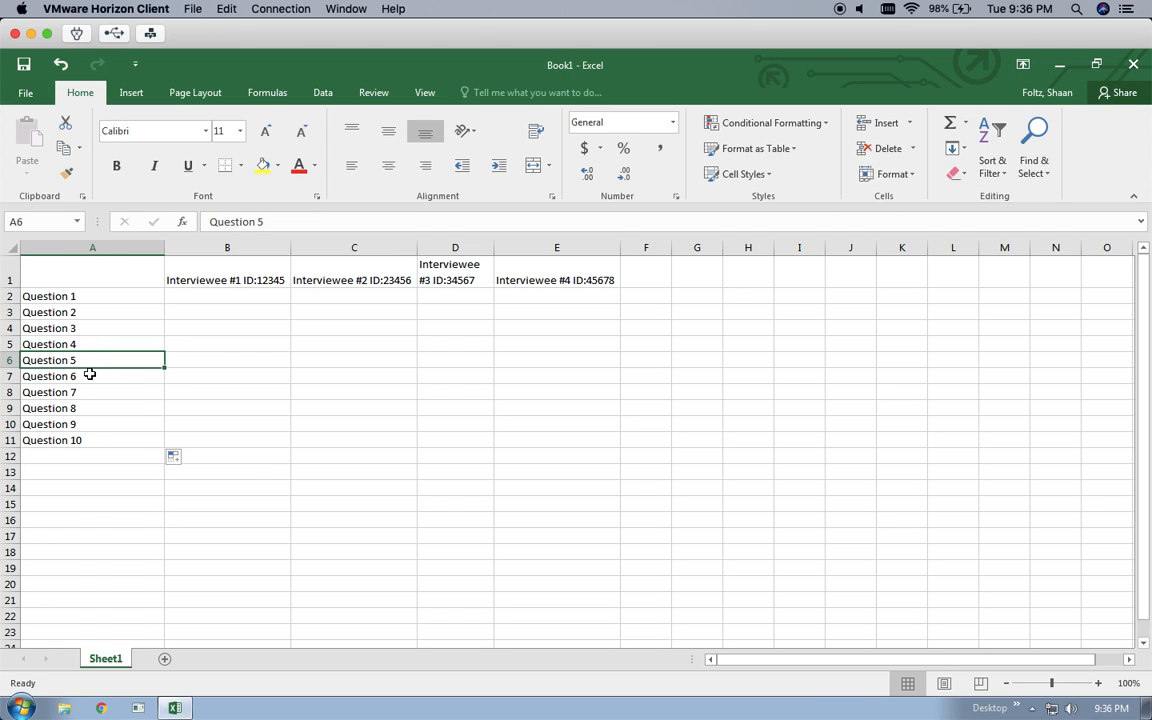
- Continue the series from the Question 10 cell down to A21, through Question 20
left_click(116, 440)
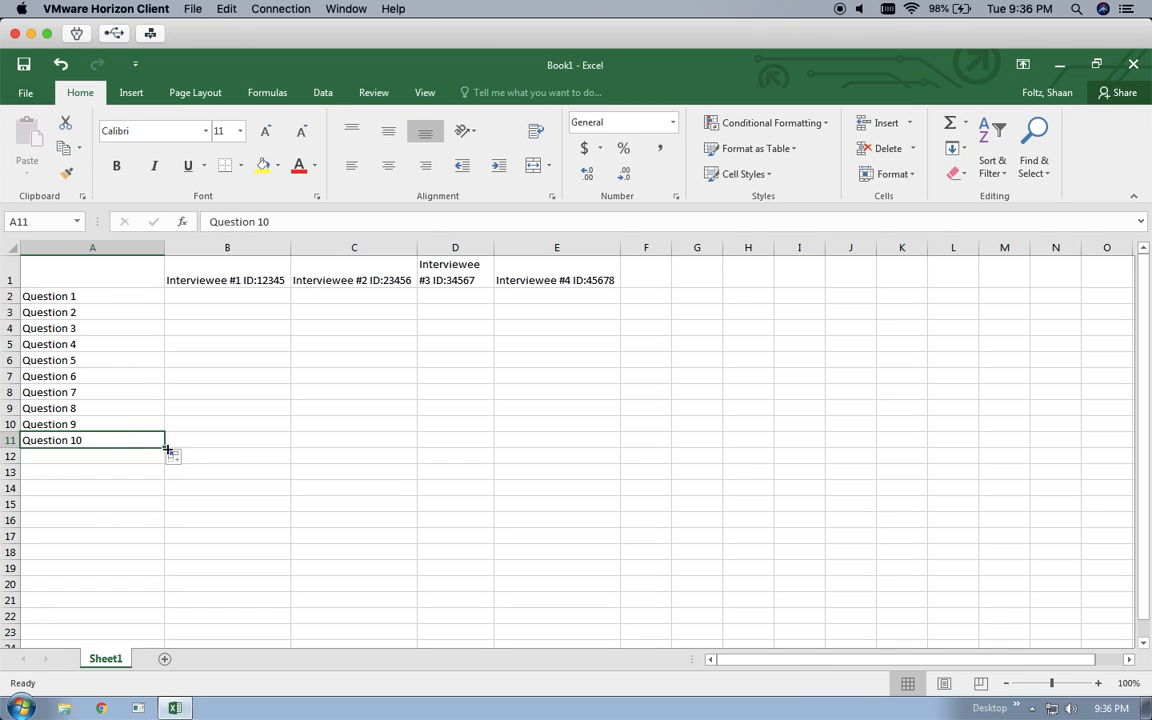
left_click_drag(164, 447, 158, 555)
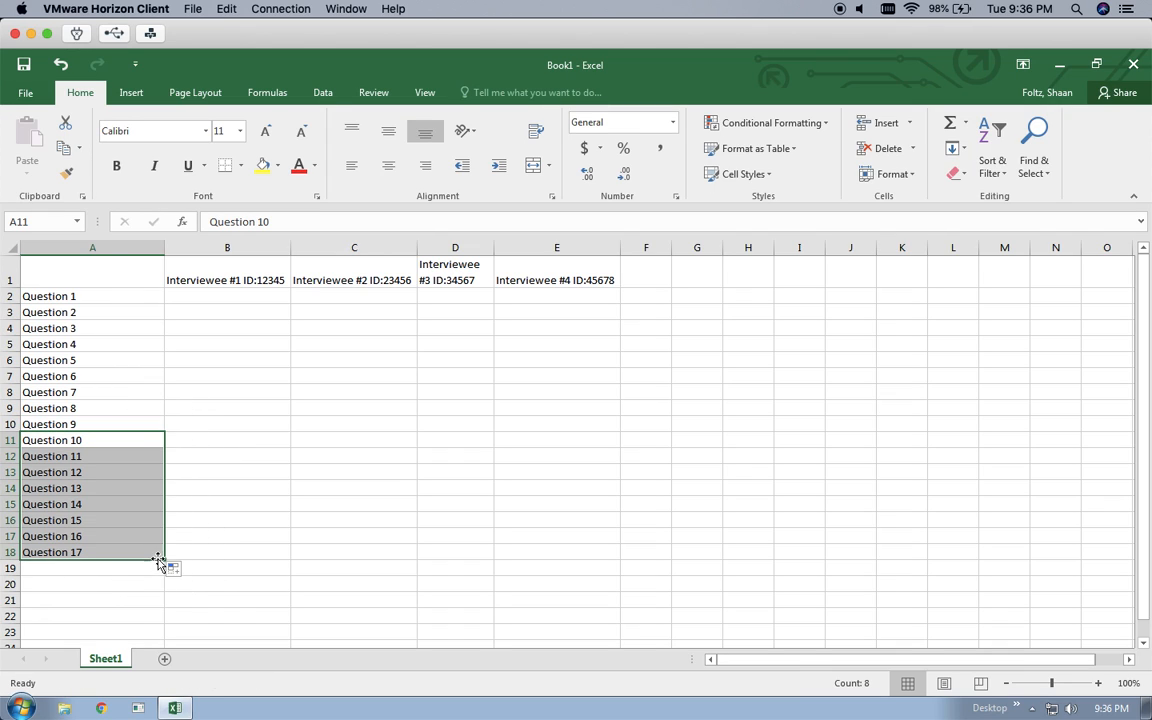
left_click_drag(158, 555, 160, 605)
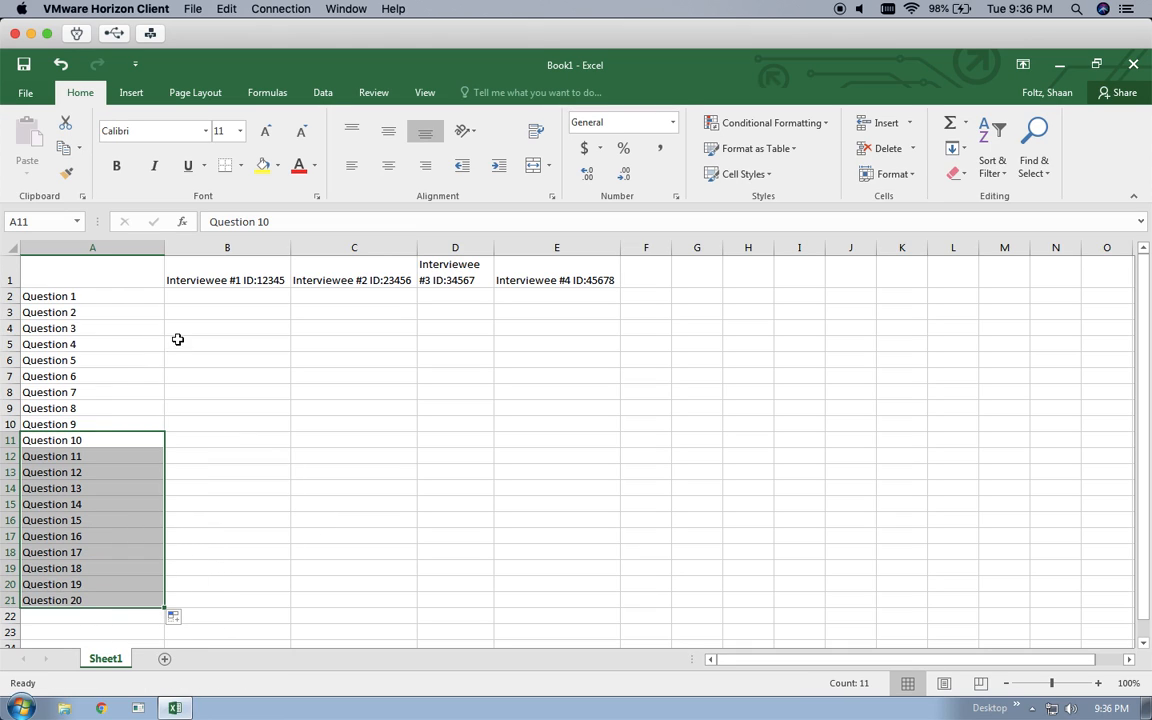
- Complete the first question label in A2 so it reads "Question 1: What is your name?"
left_click(120, 297)
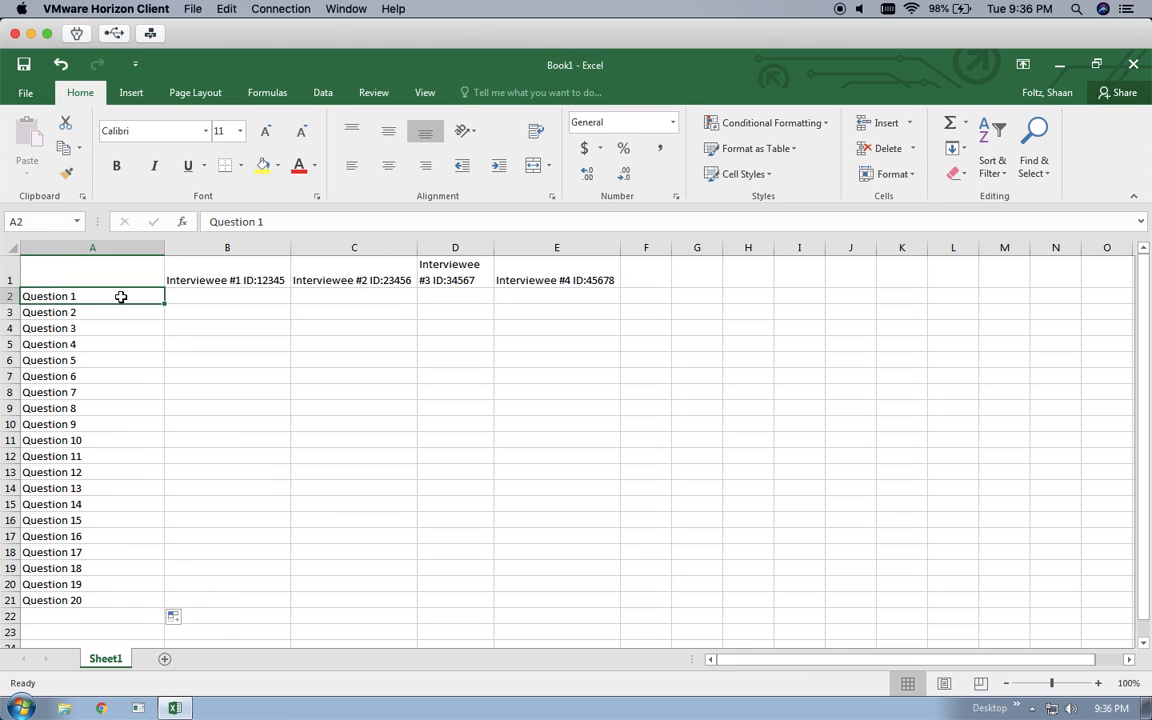
double_click(120, 297)
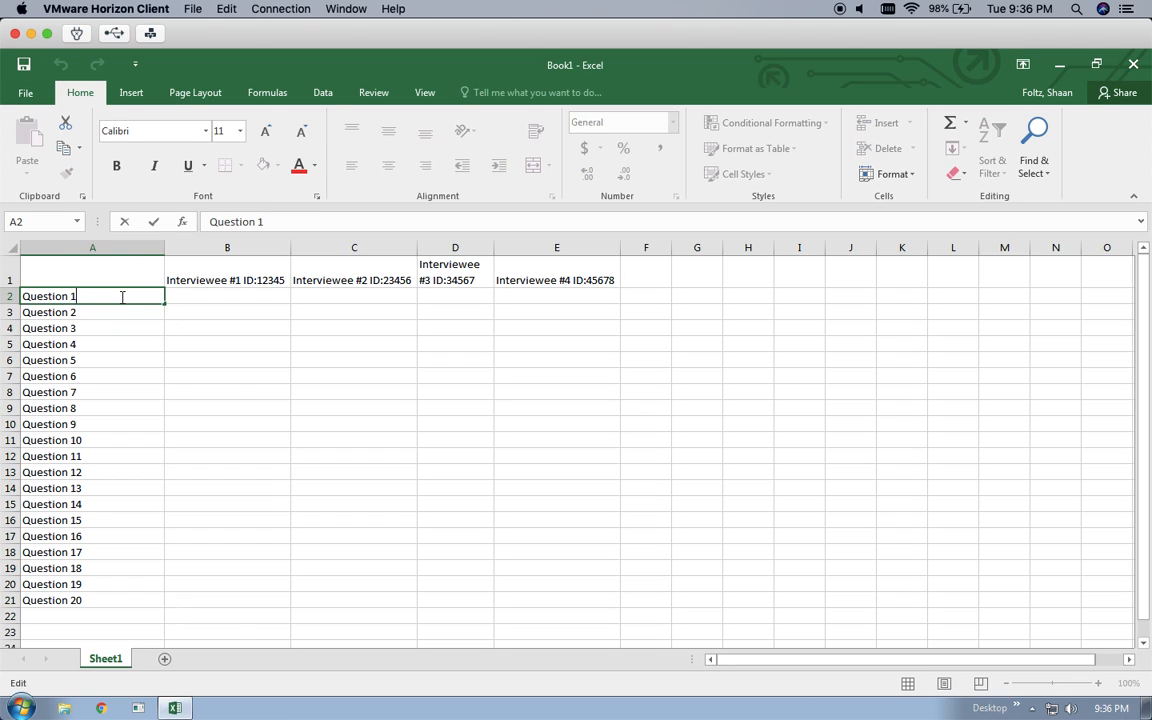
type(": What is your name")
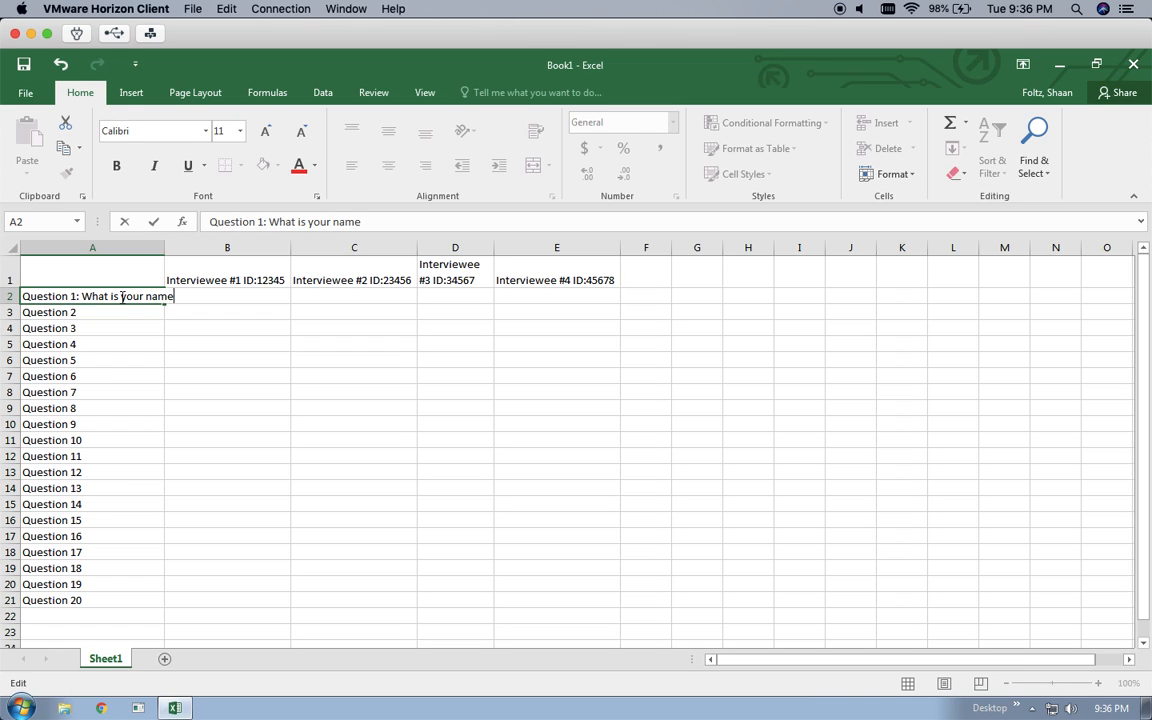
key("Return")
left_click(120, 297)
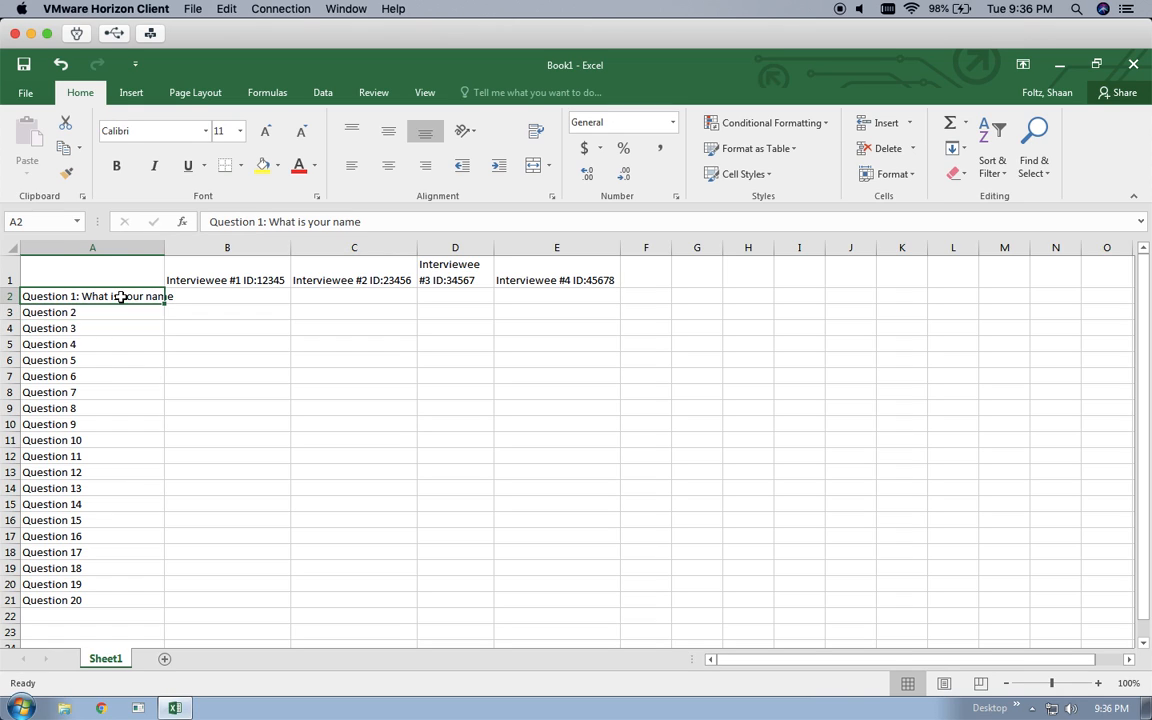
left_click(388, 224)
type("?")
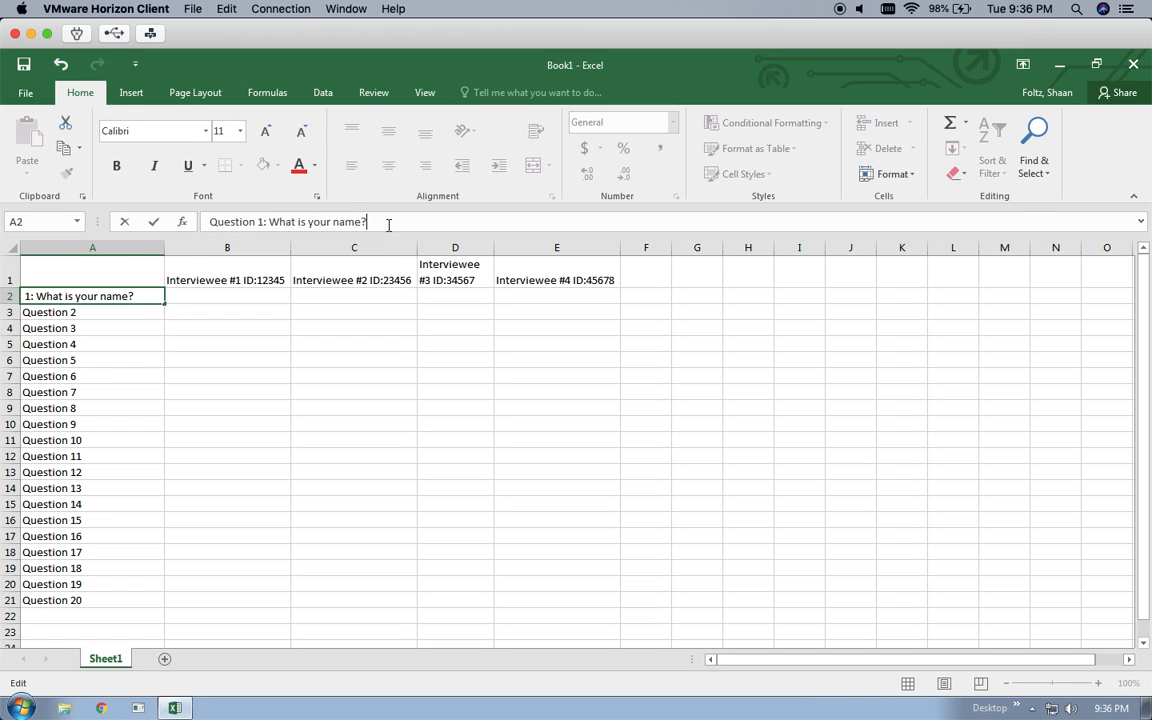
key("Return")
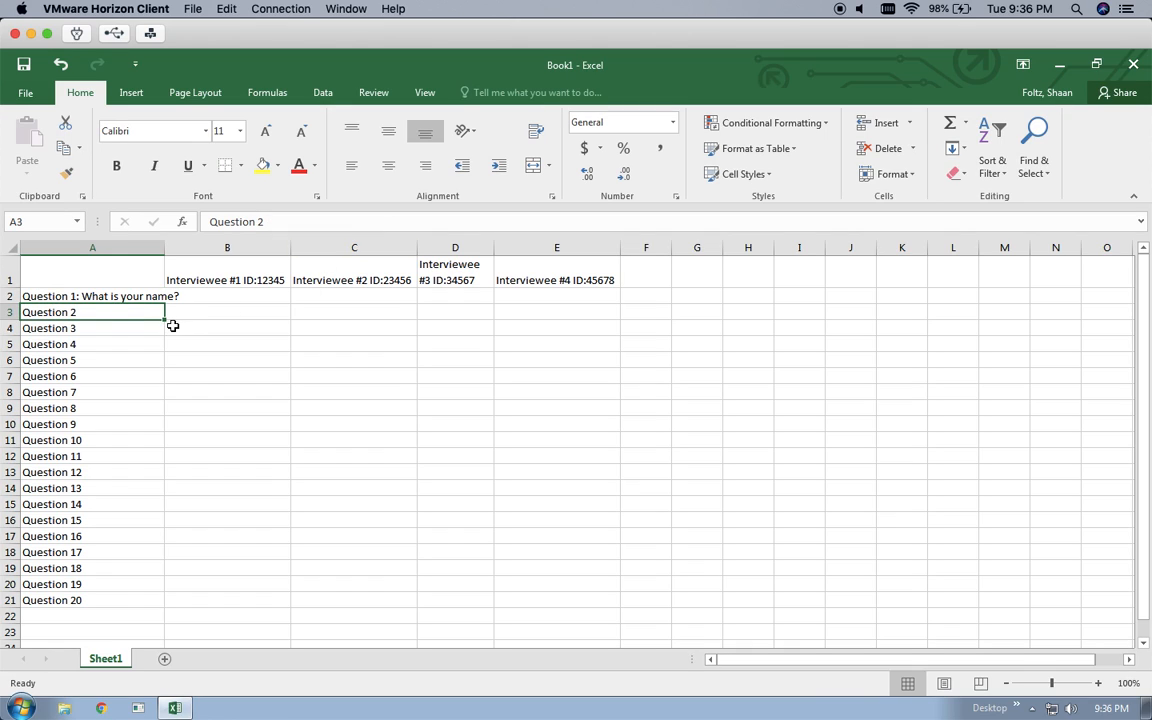
- Extend the label in A3 to read "Question 2: Do you fish frequently?"
double_click(126, 313)
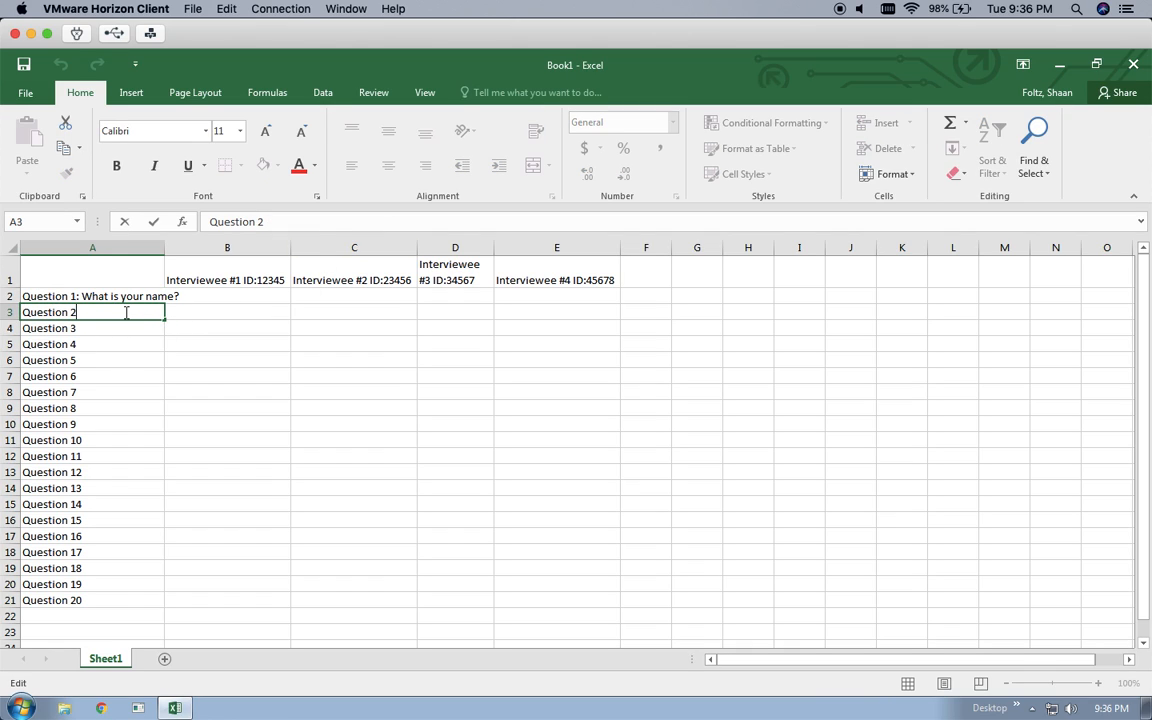
type(": Do you fish")
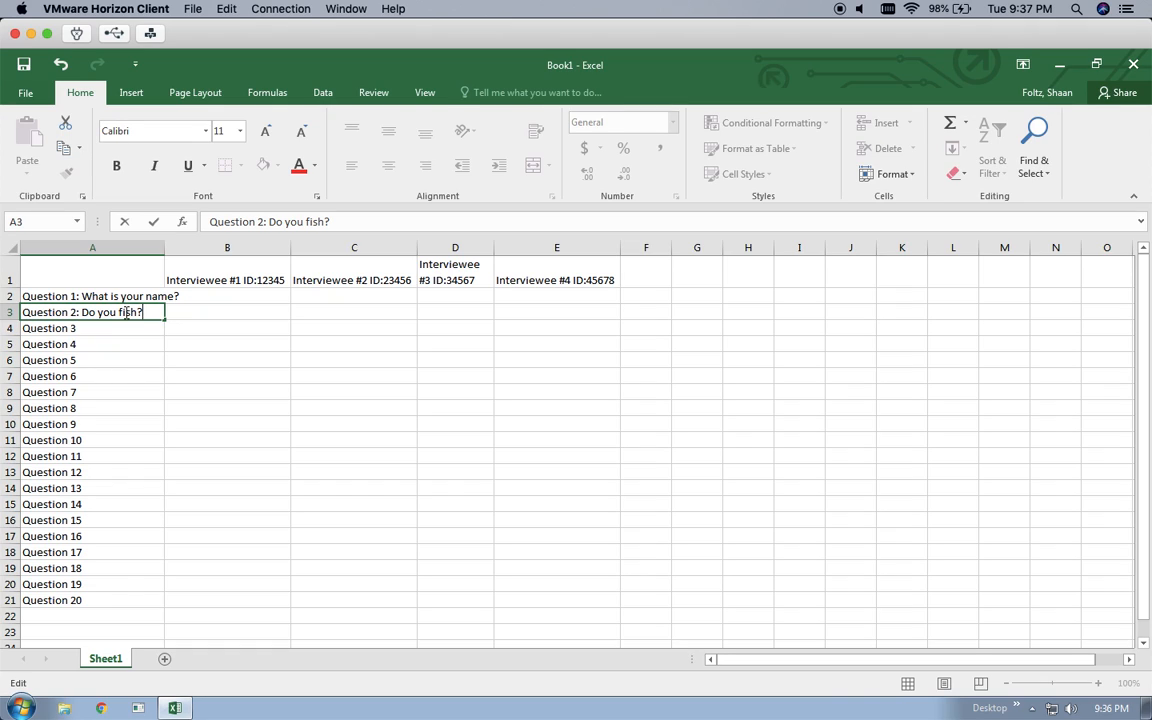
type(" frequently")
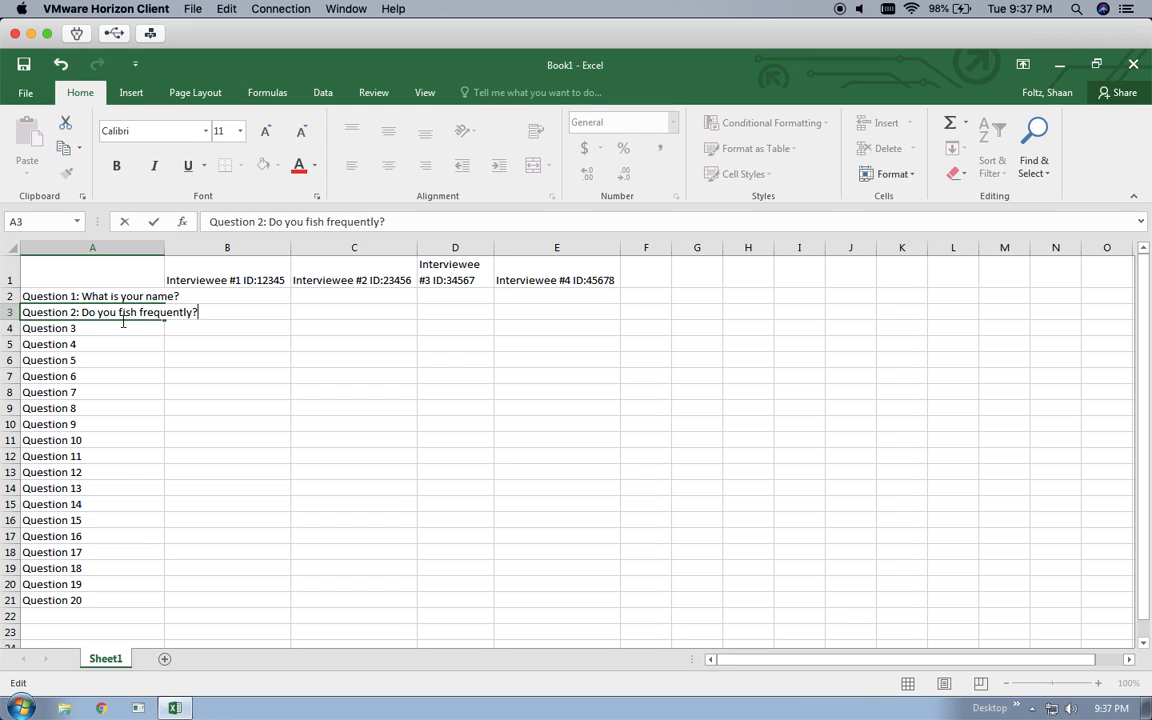
key("Return")
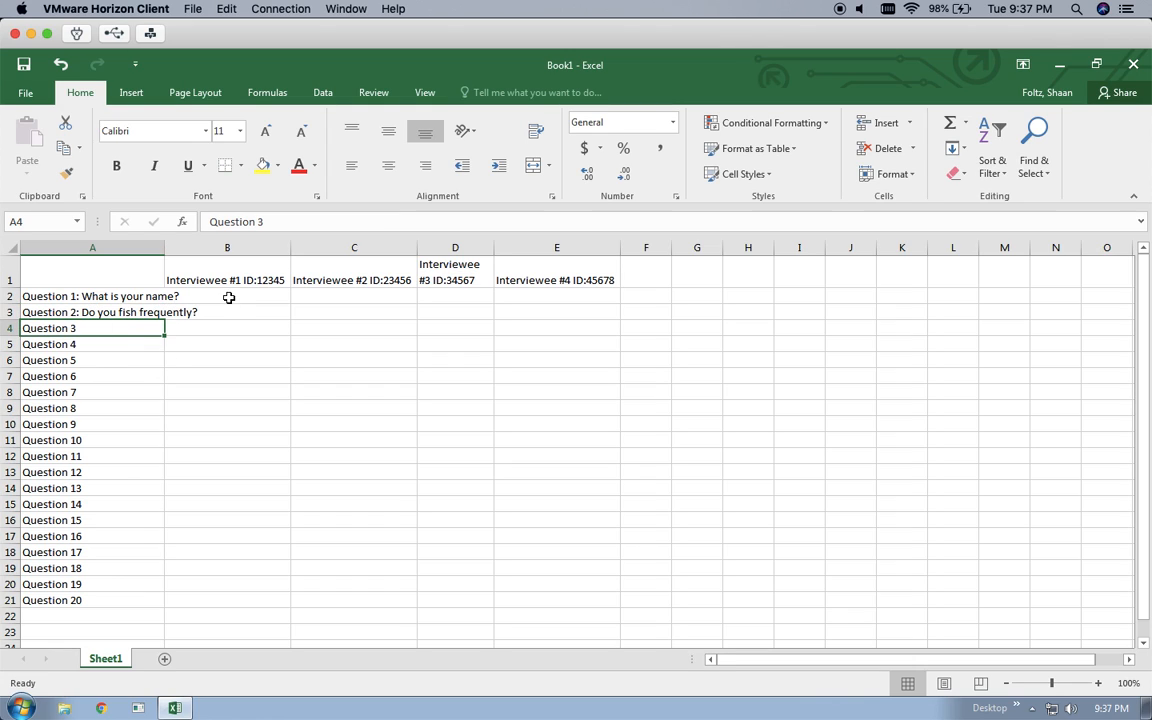
- Enter the sample answer "The quick brown fox jumped over the moon. Go dogs go." in cell B2
left_click(230, 297)
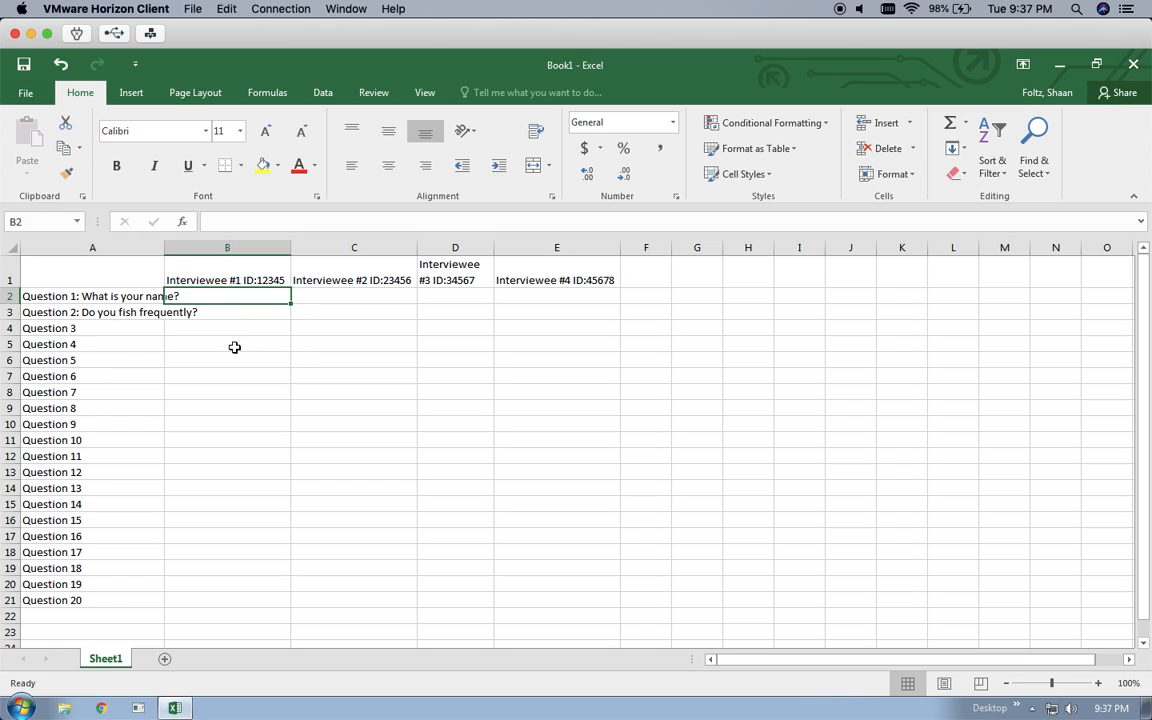
double_click(271, 296)
type("The quick brown fox jumped over ")
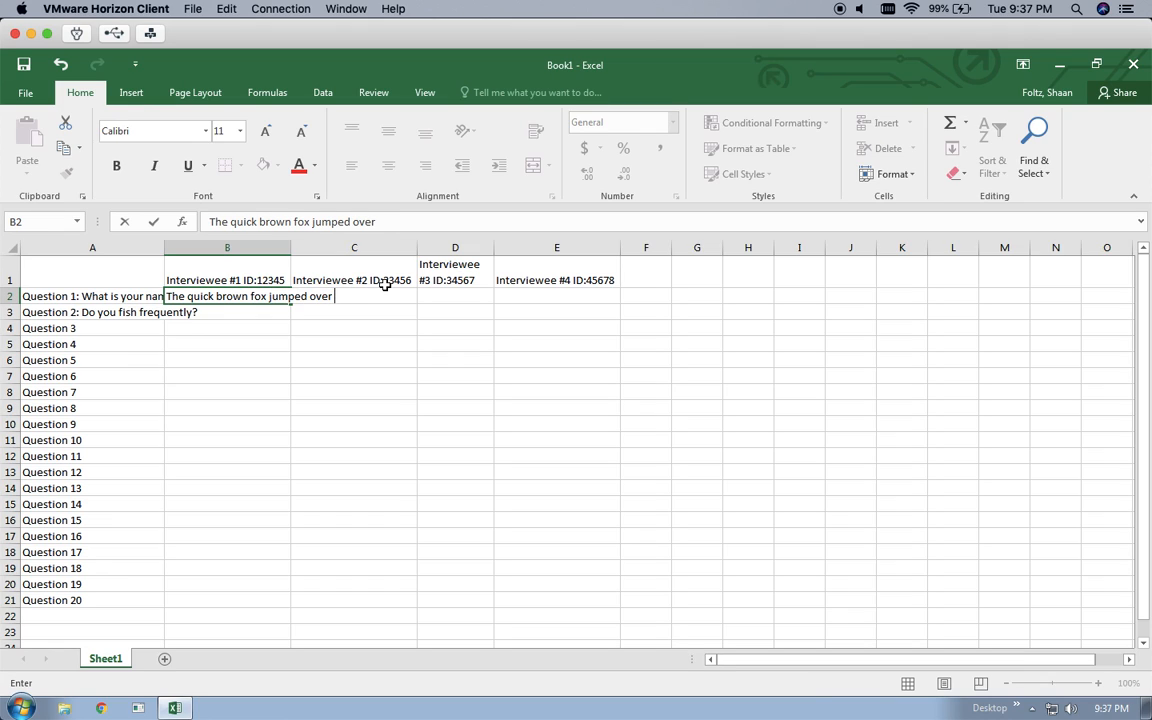
type("the moon.  Go dog")
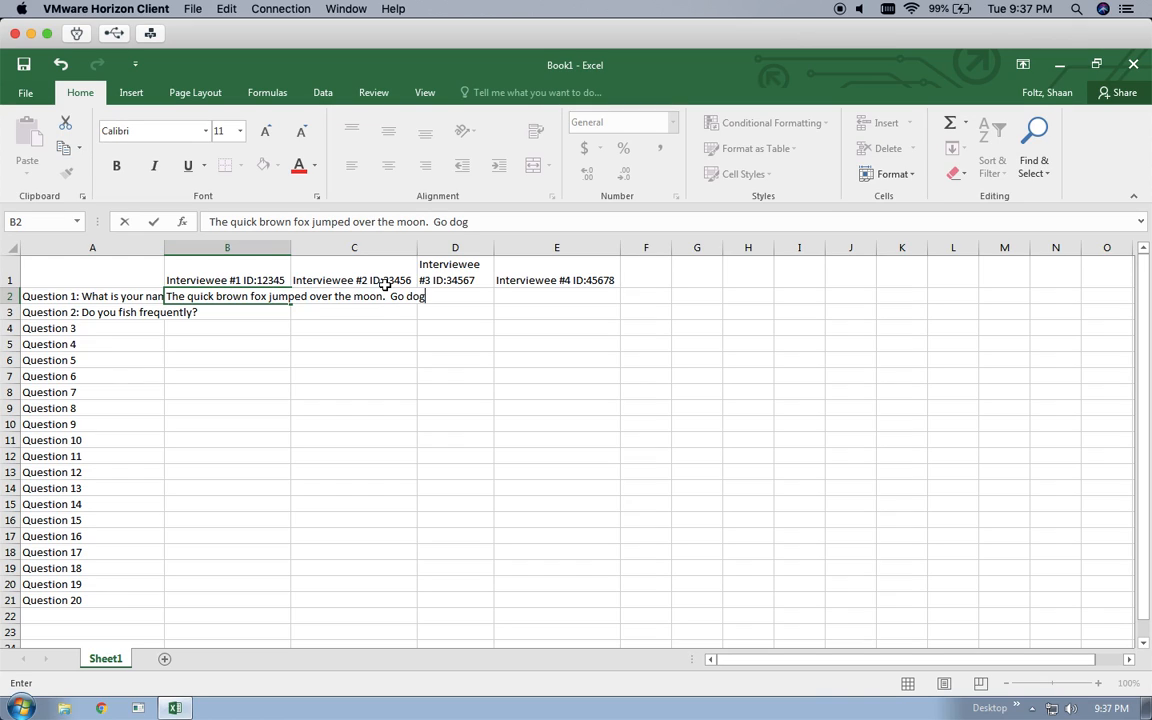
type("s dog")
key("BackSpace")
key("BackSpace")
key("BackSpace")
- Copy the complete sample answer text of cell B2
left_click(304, 222)
left_click_drag(211, 222, 480, 222)
key("ctrl+c")
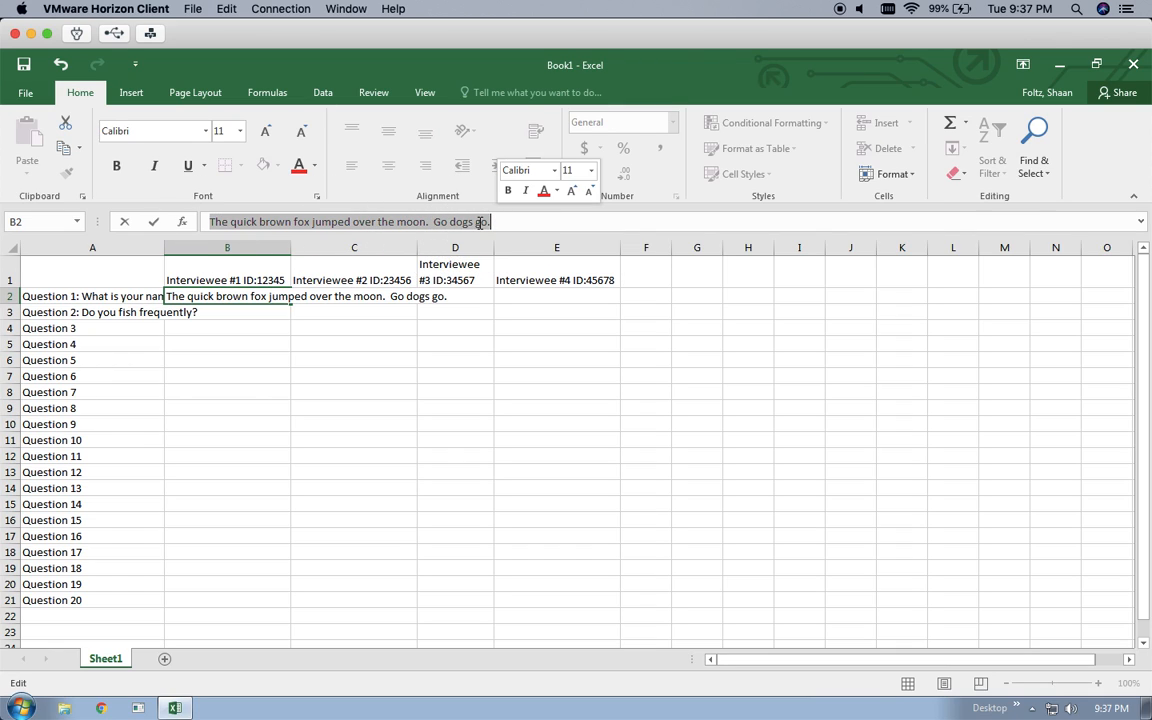
right_click(480, 222)
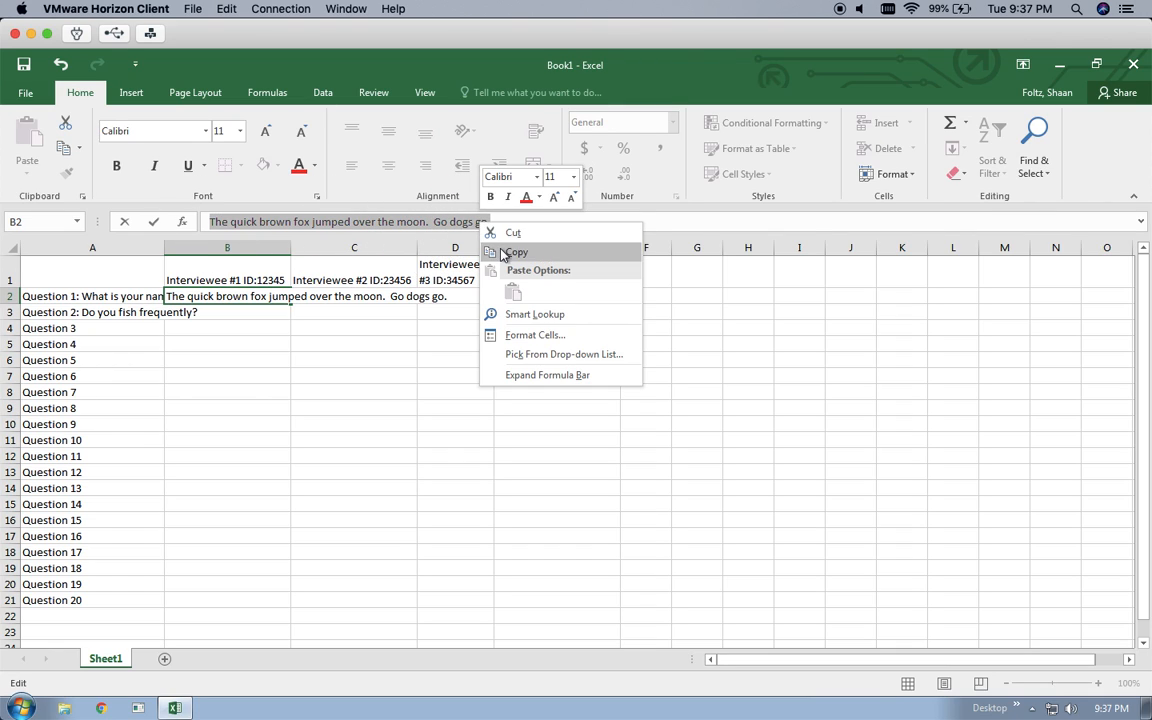
left_click(507, 254)
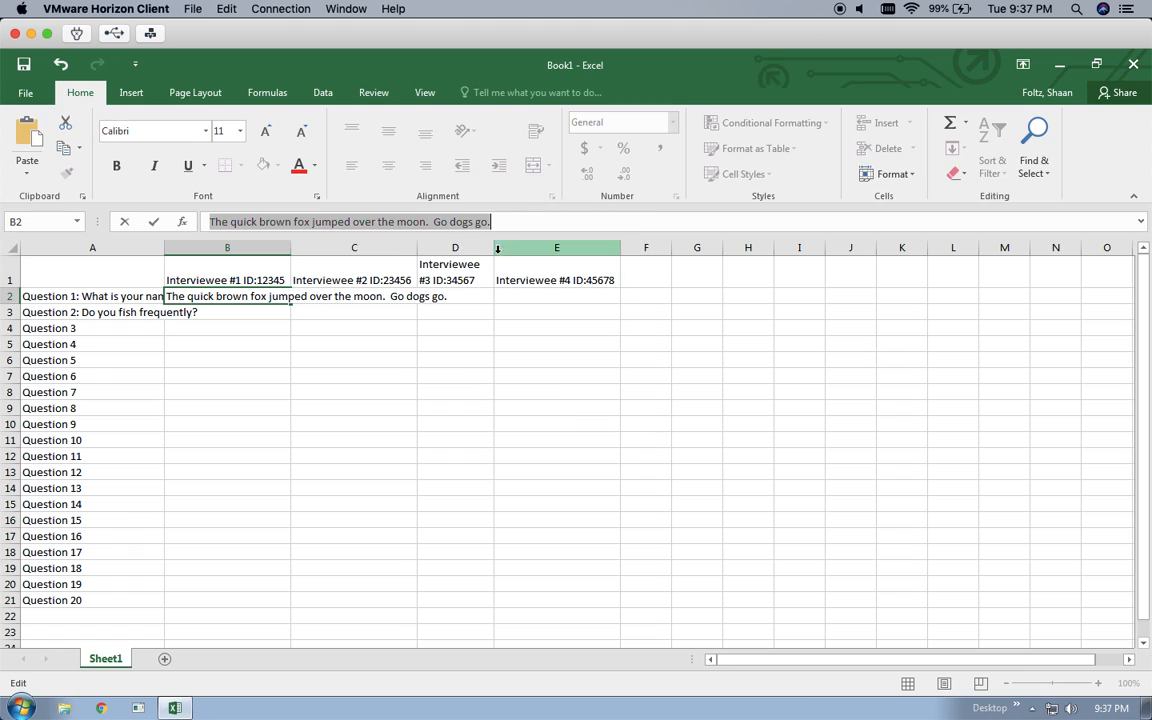
- Paste the copied sample answer into cells C2, D2 and E2 for the other three interviewees
left_click(391, 296)
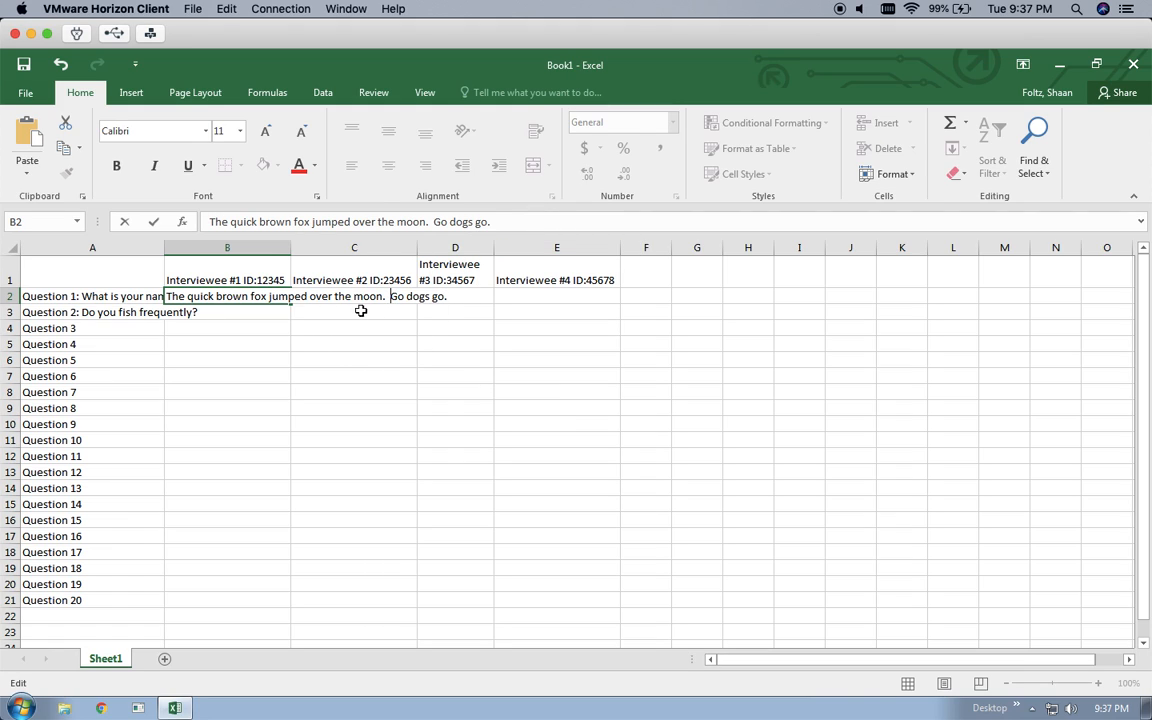
left_click(361, 311)
left_click(354, 291)
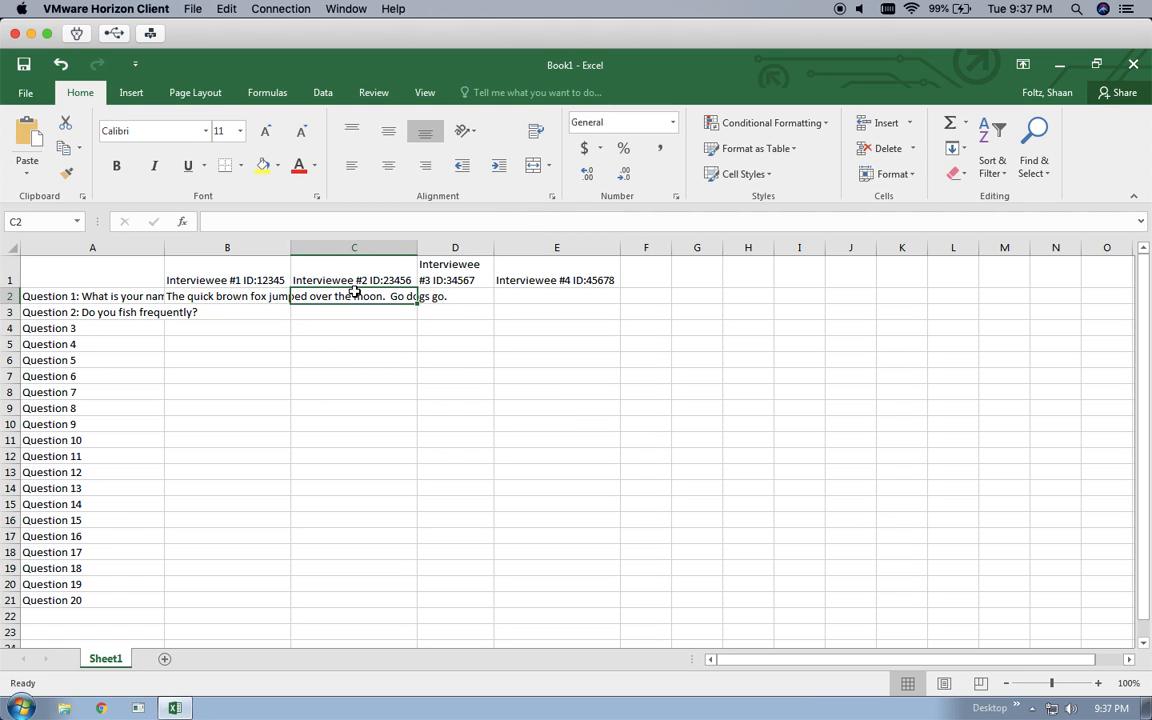
left_click(352, 311)
left_click(345, 295)
key("ctrl+v")
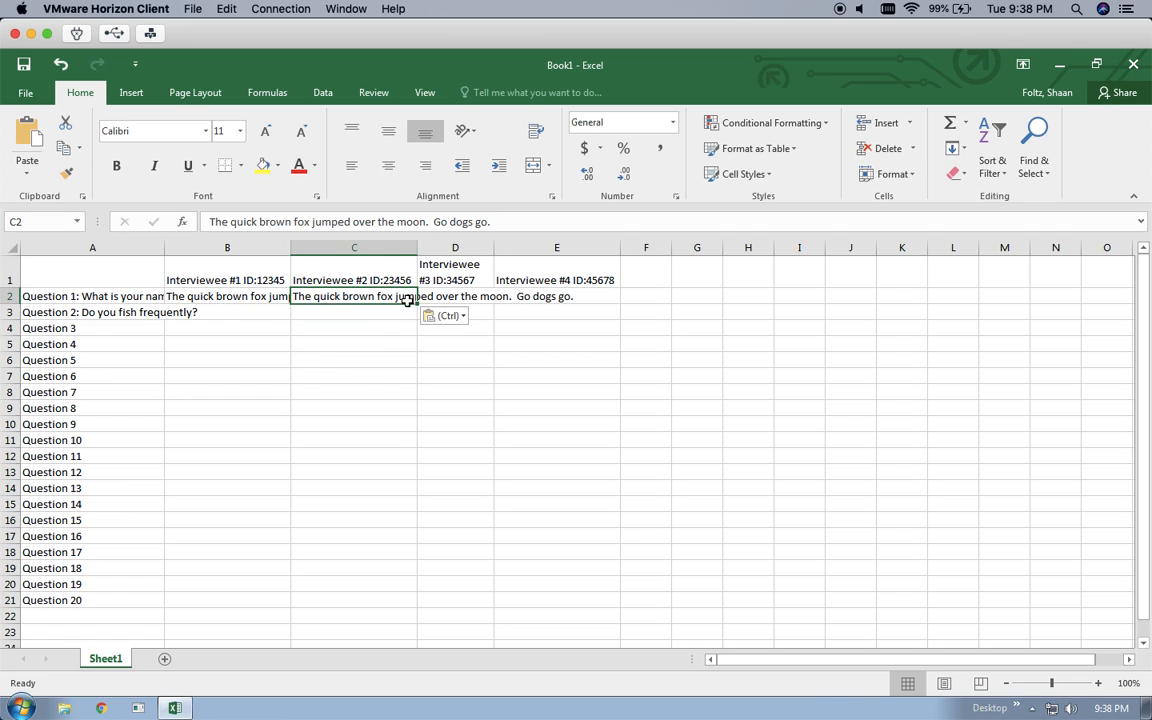
left_click(466, 297)
key("ctrl+v")
left_click(545, 296)
key("ctrl+v")
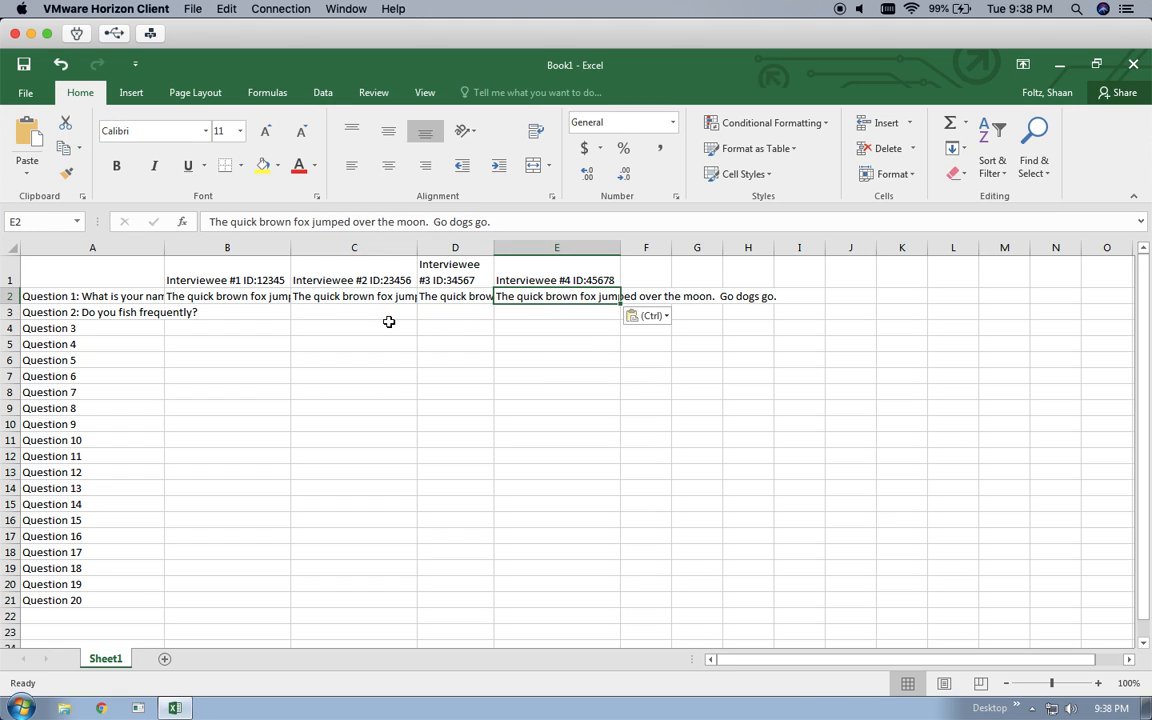
- Fill the sample answer in B2 down column B to B21, beside Question 20
left_click(252, 298)
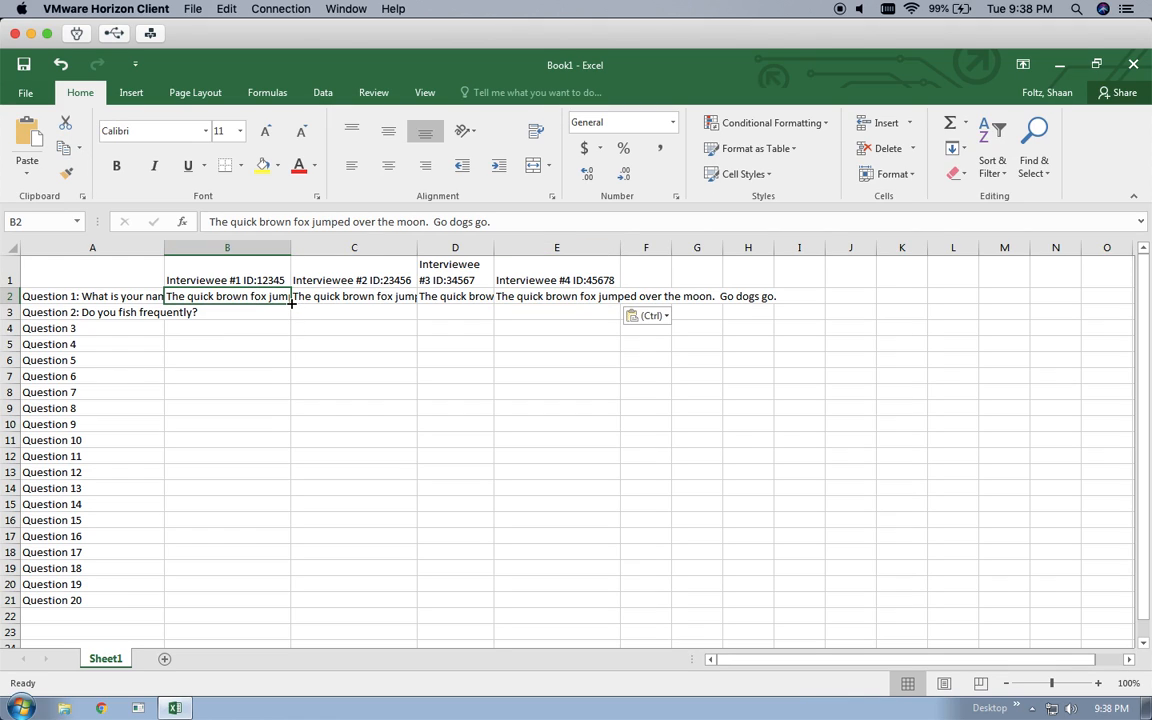
left_click_drag(291, 303, 288, 603)
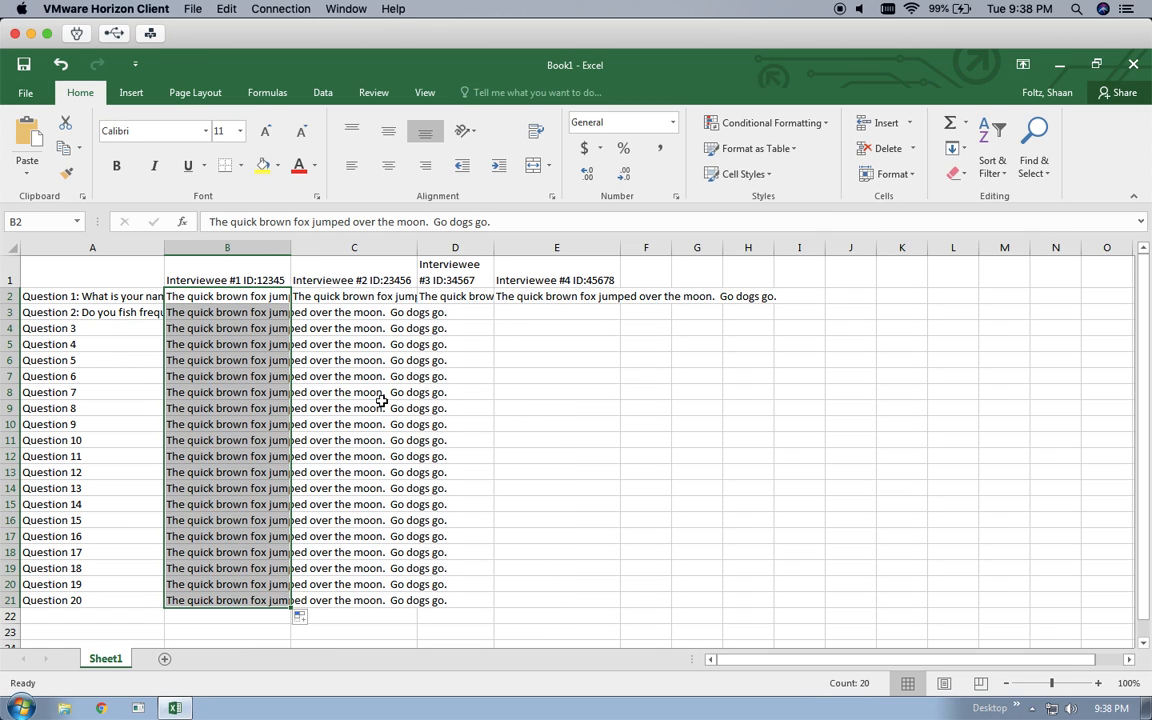
- Fill the sample answers in C2, D2 and E2 down their columns to row 21, beside Question 20
left_click(393, 296)
left_click_drag(417, 303, 416, 609)
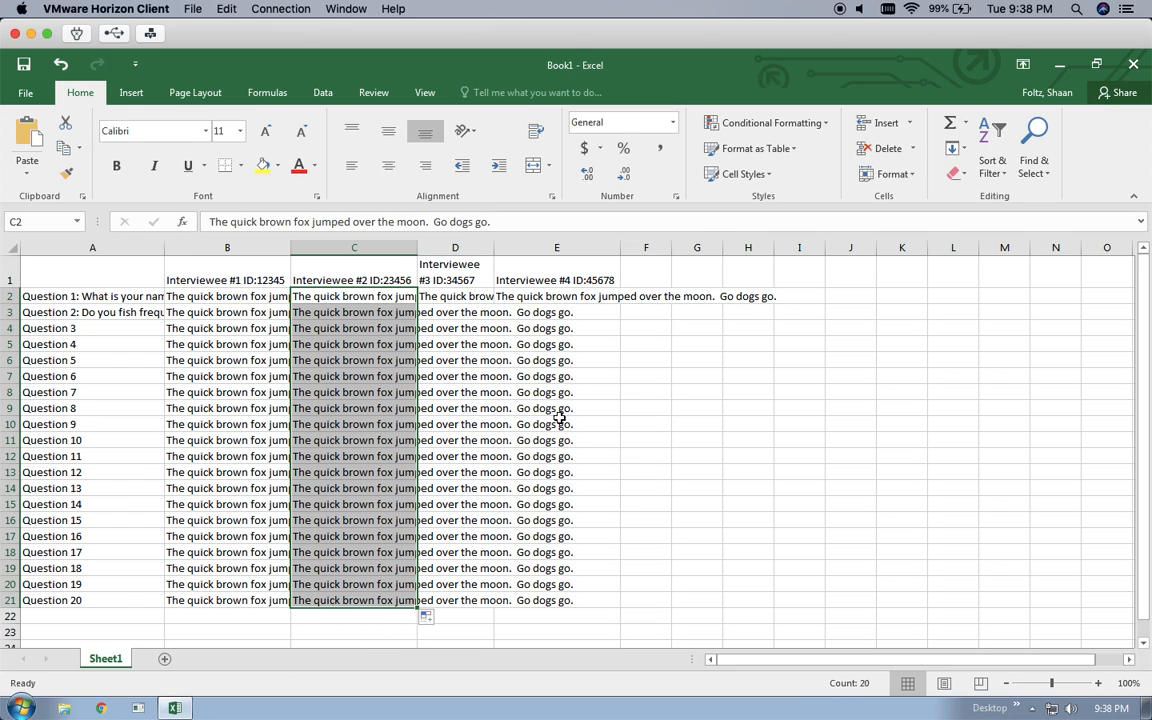
left_click(490, 297)
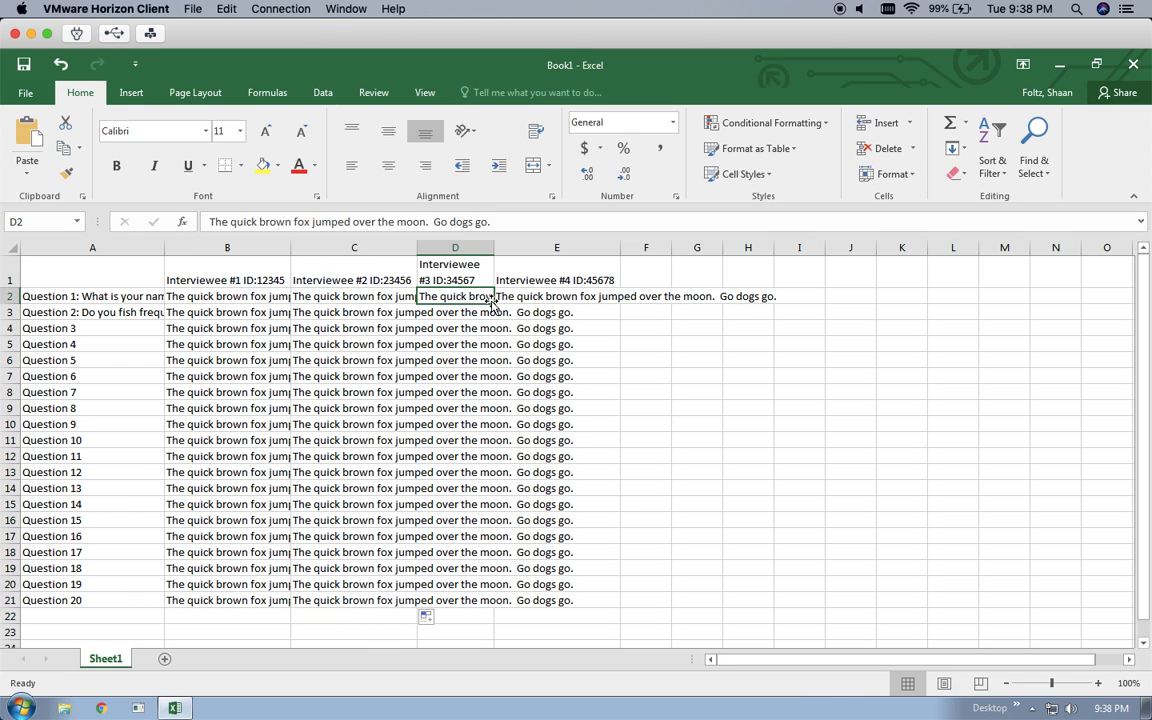
left_click_drag(491, 303, 470, 607)
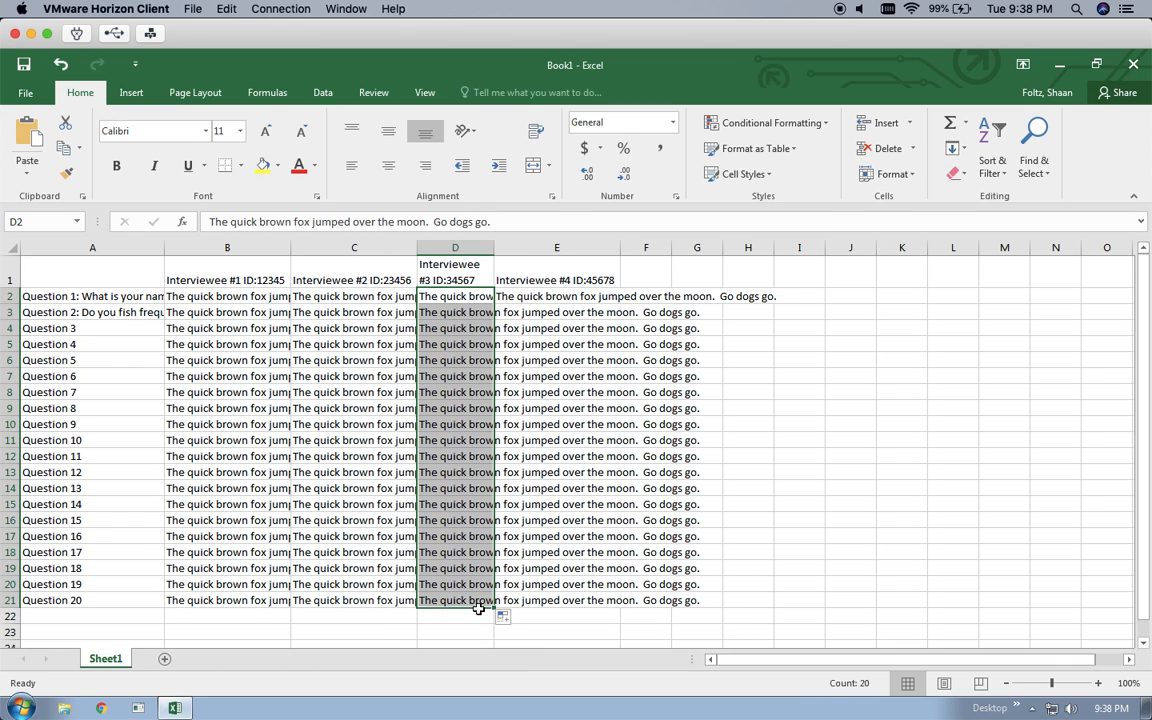
left_click(558, 296)
left_click_drag(620, 299, 608, 606)
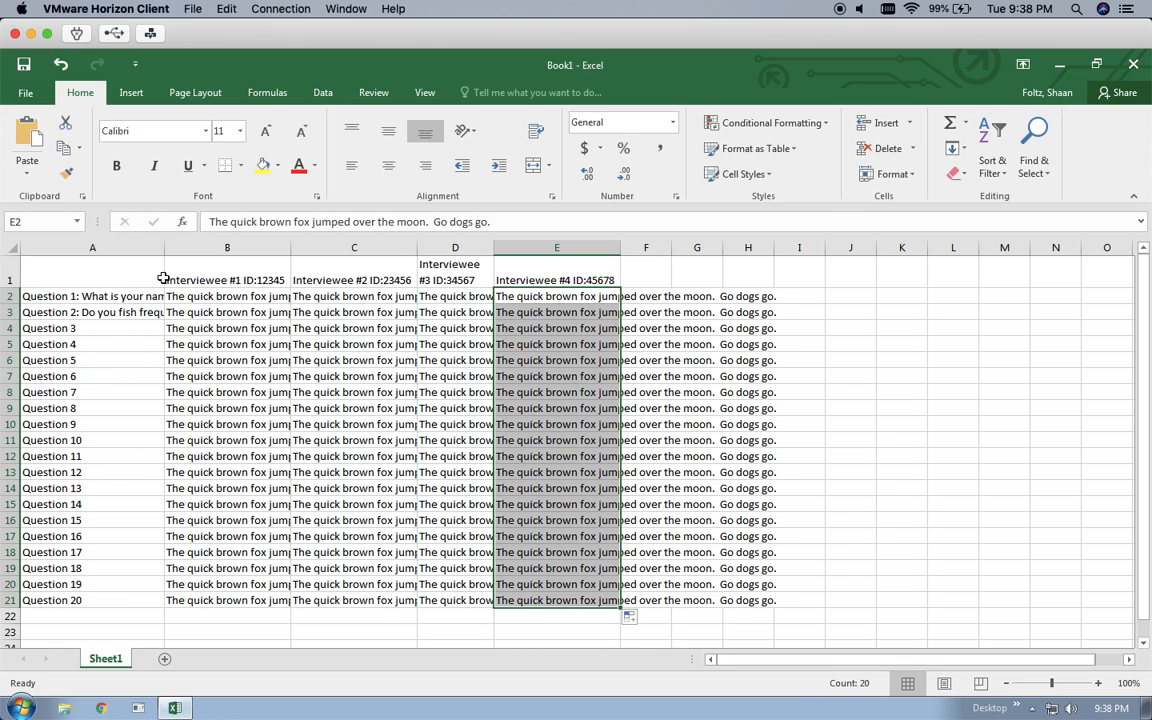
- Format columns A to E as a table with headers, using the orange style in the first row of the Medium group
left_click_drag(129, 275, 457, 599)
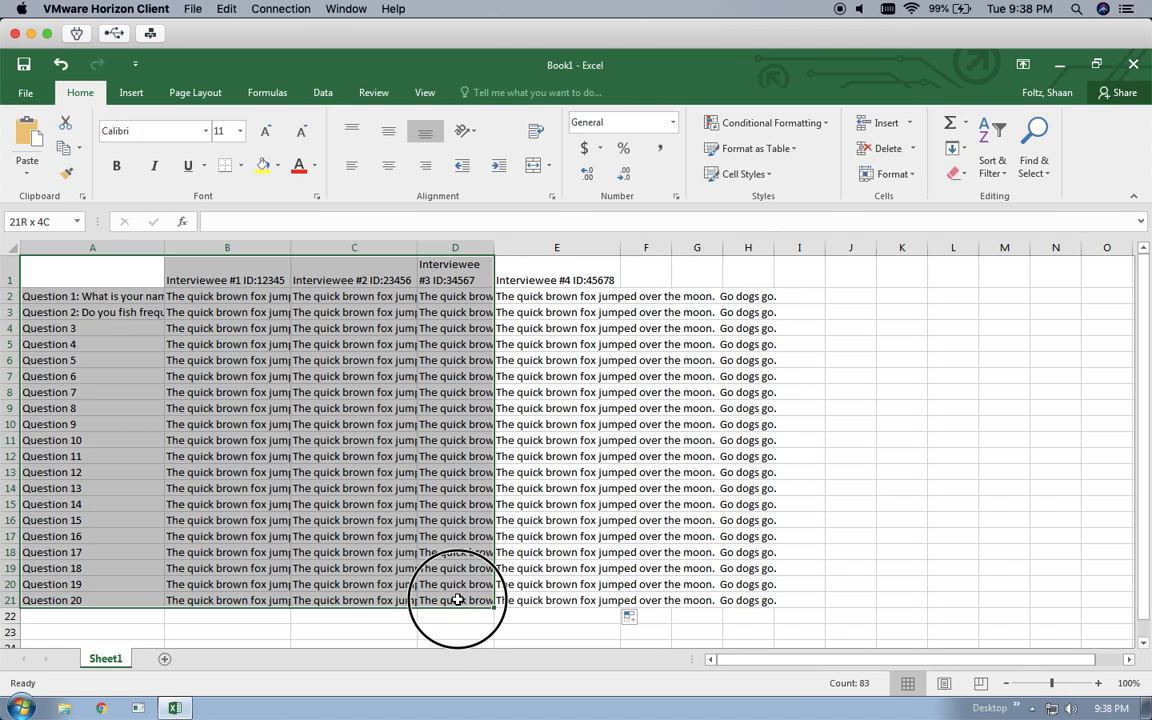
left_click_drag(457, 599, 457, 599)
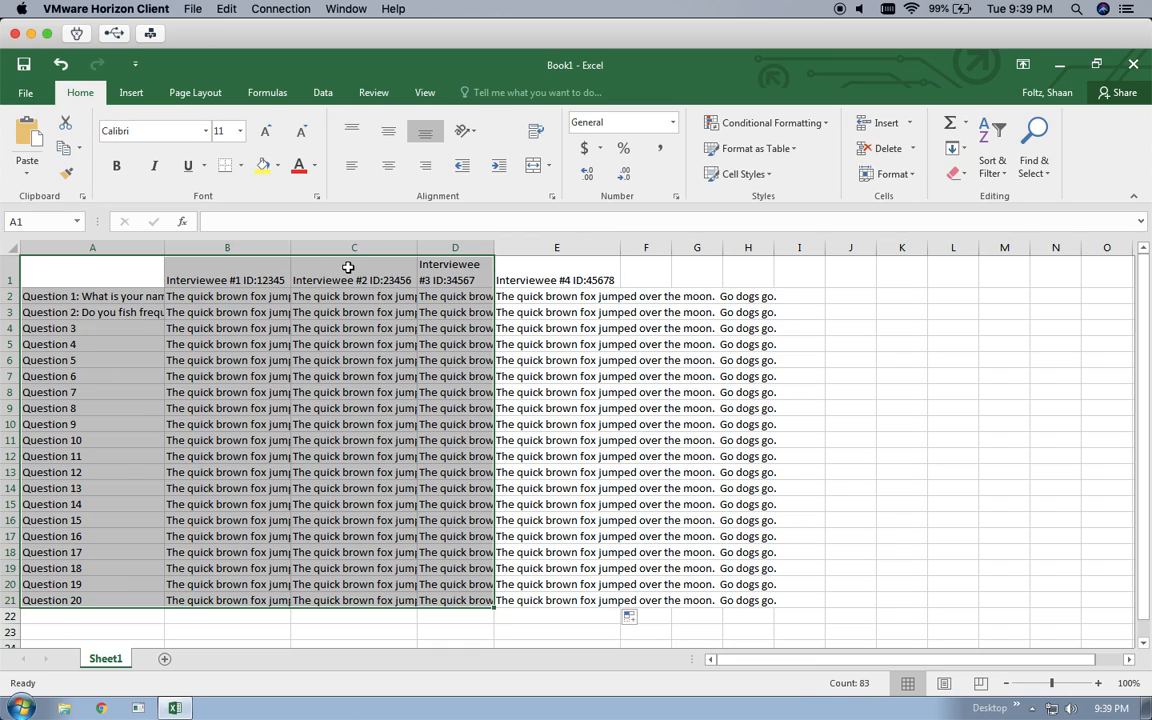
left_click(535, 251)
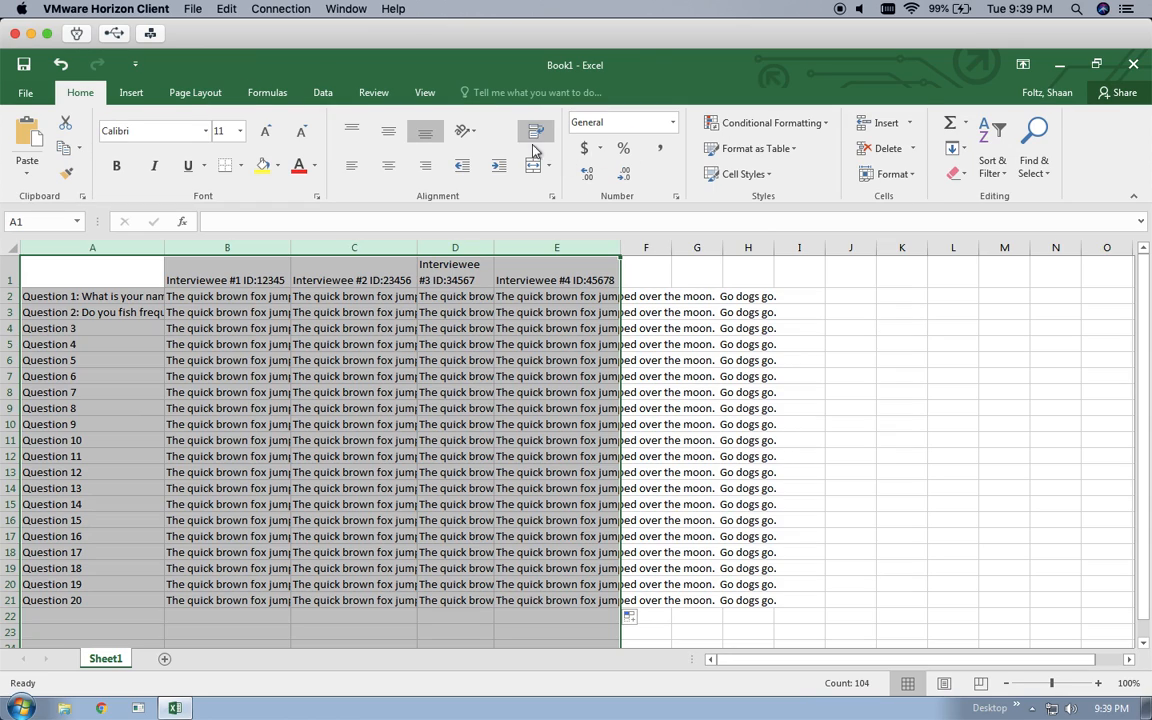
left_click(795, 150)
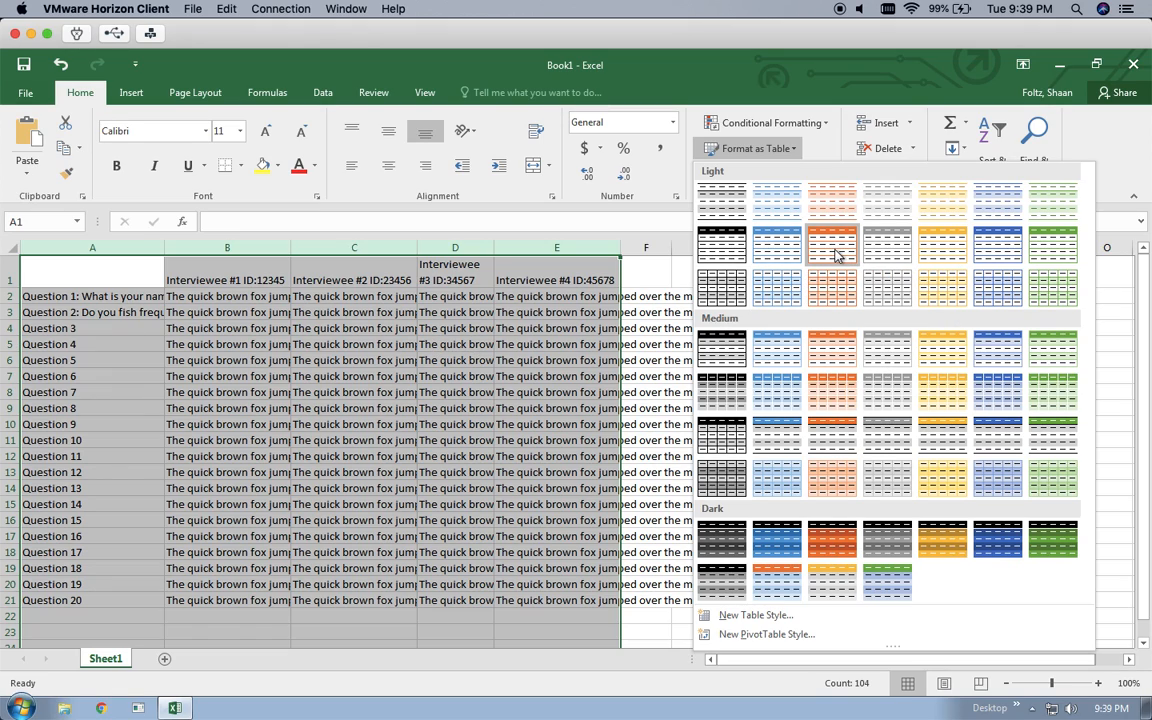
left_click(832, 358)
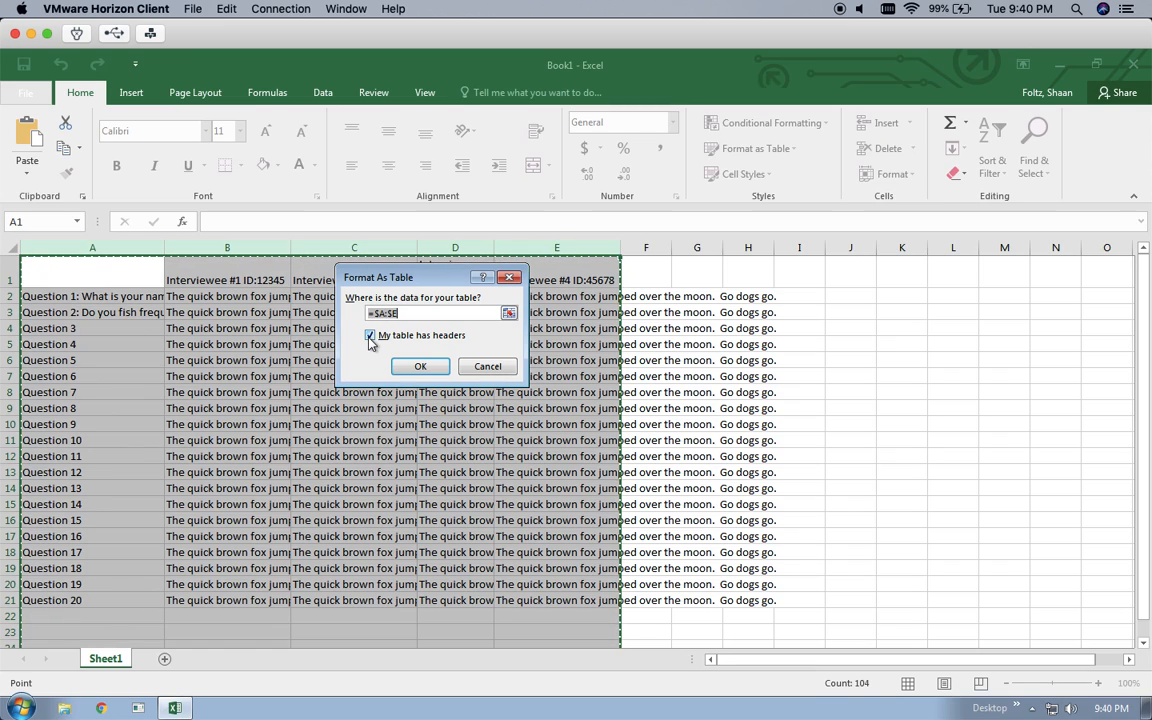
left_click(371, 340)
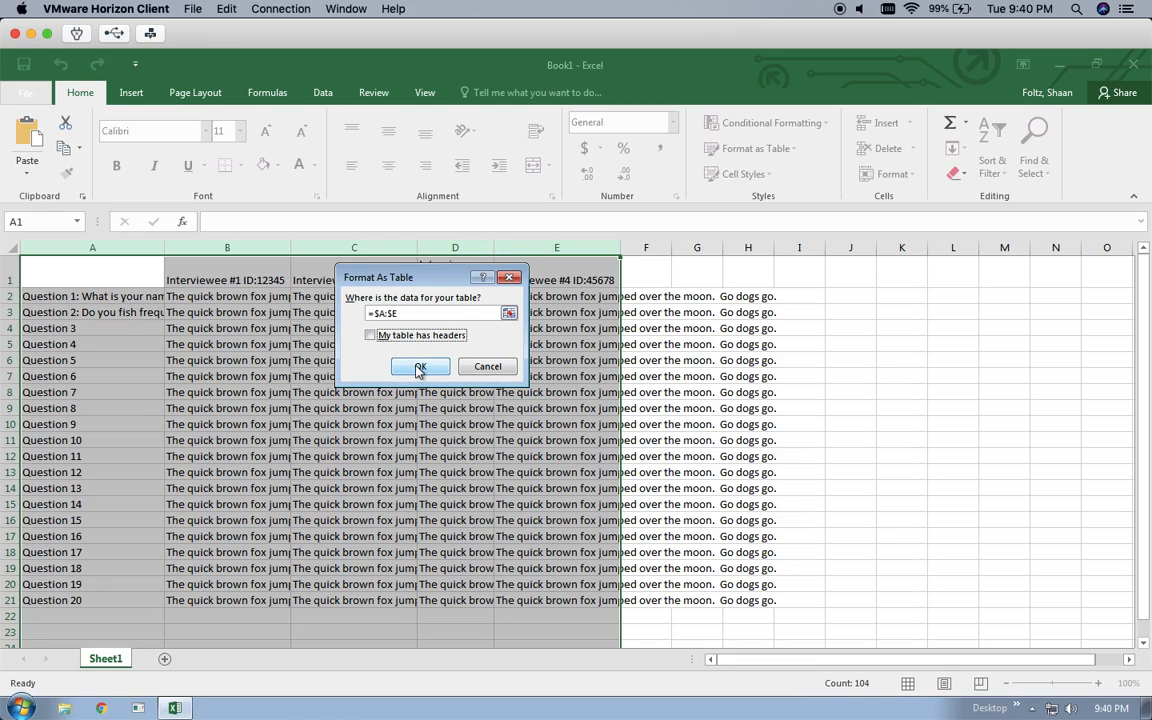
left_click(370, 335)
left_click(421, 366)
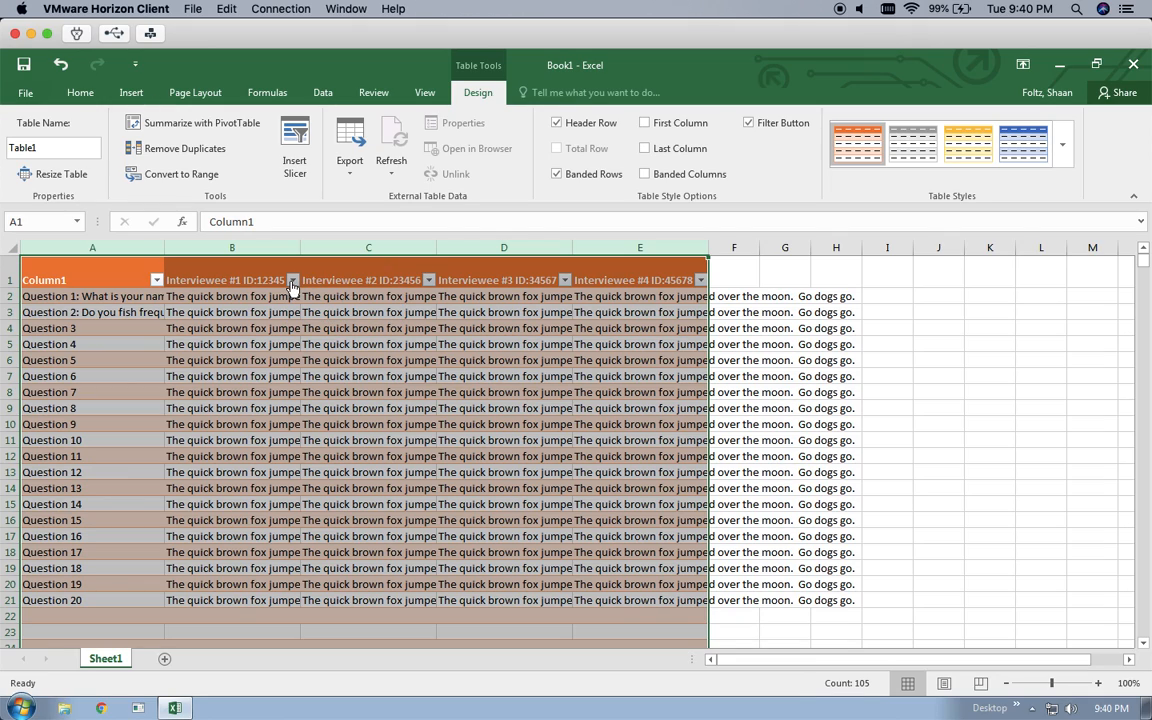
- Look at the sort and filter options of the Interviewee #1 column, and close them without applying a filter
left_click(262, 279)
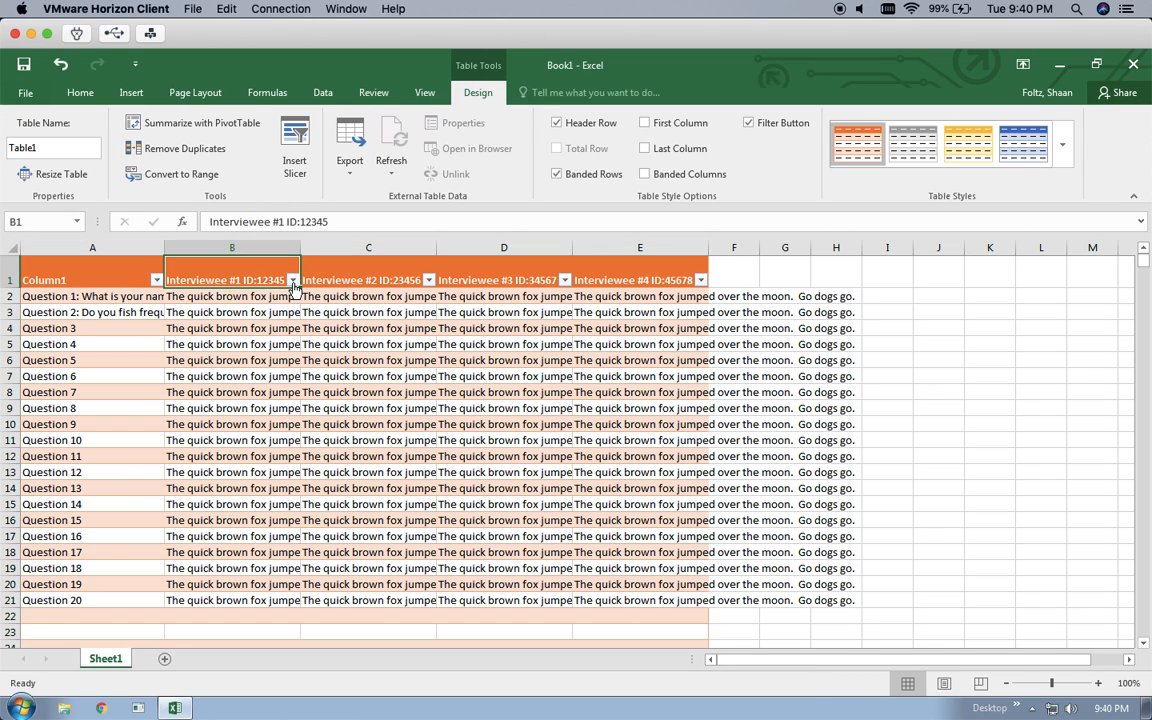
left_click(293, 281)
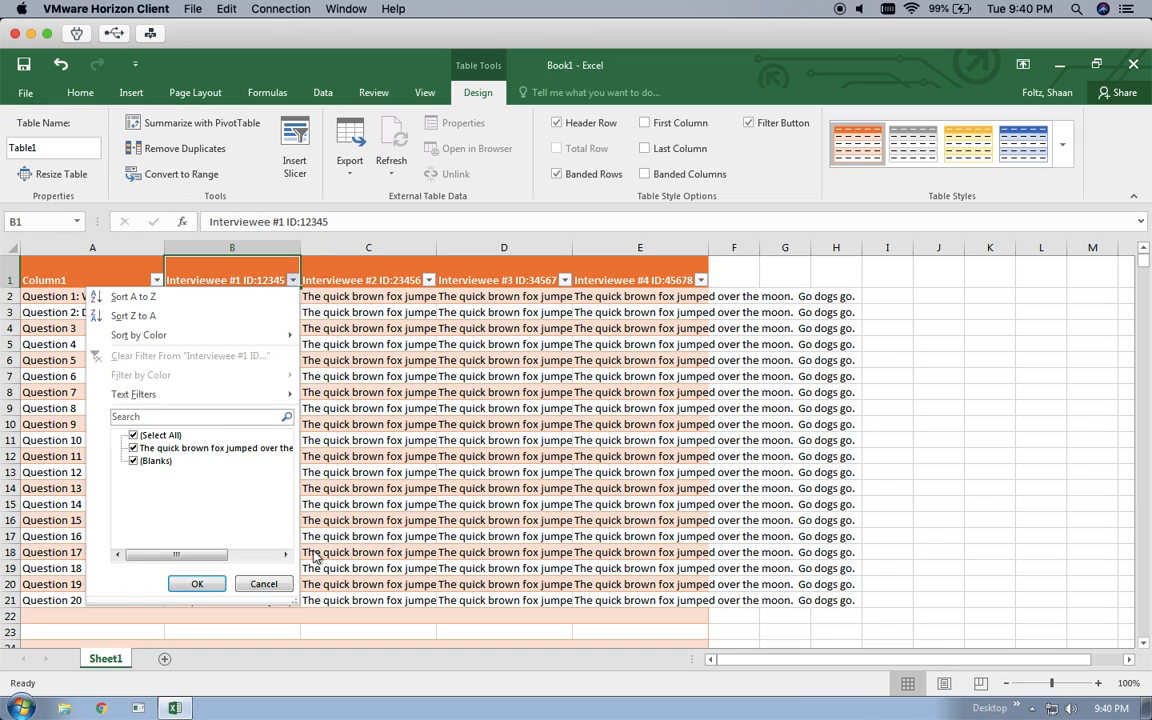
left_click(266, 585)
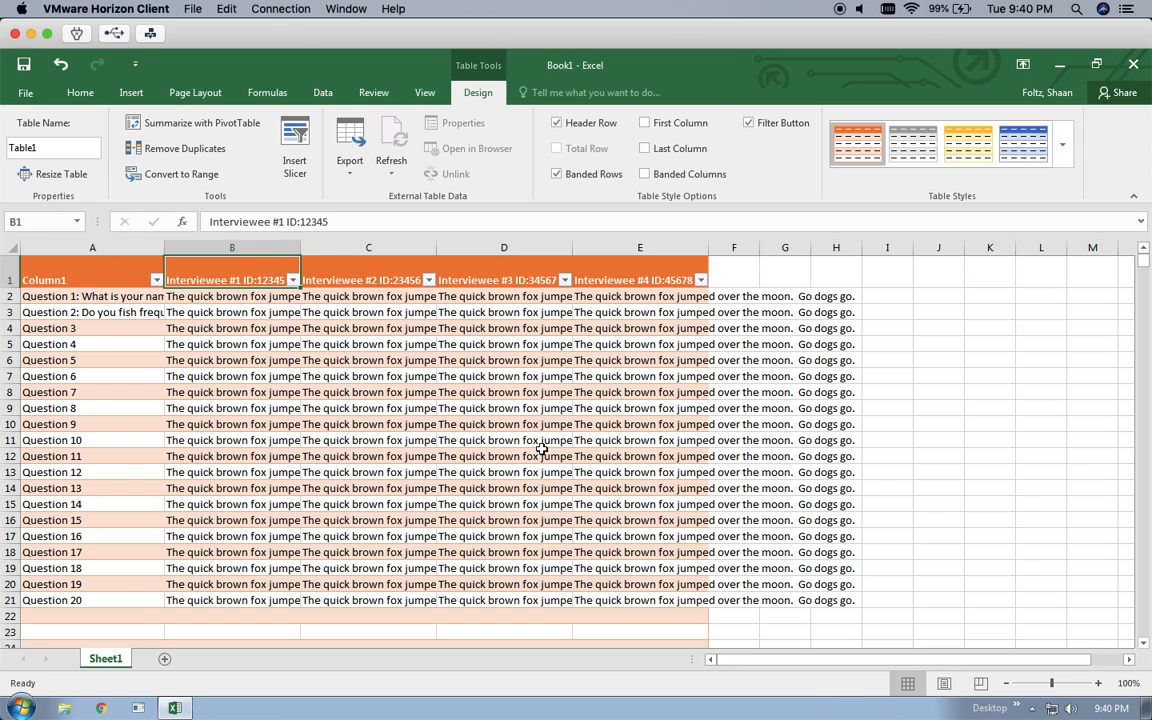
- Wrap the text in the table range A1:E21
left_click(210, 296)
left_click_drag(106, 274, 604, 599)
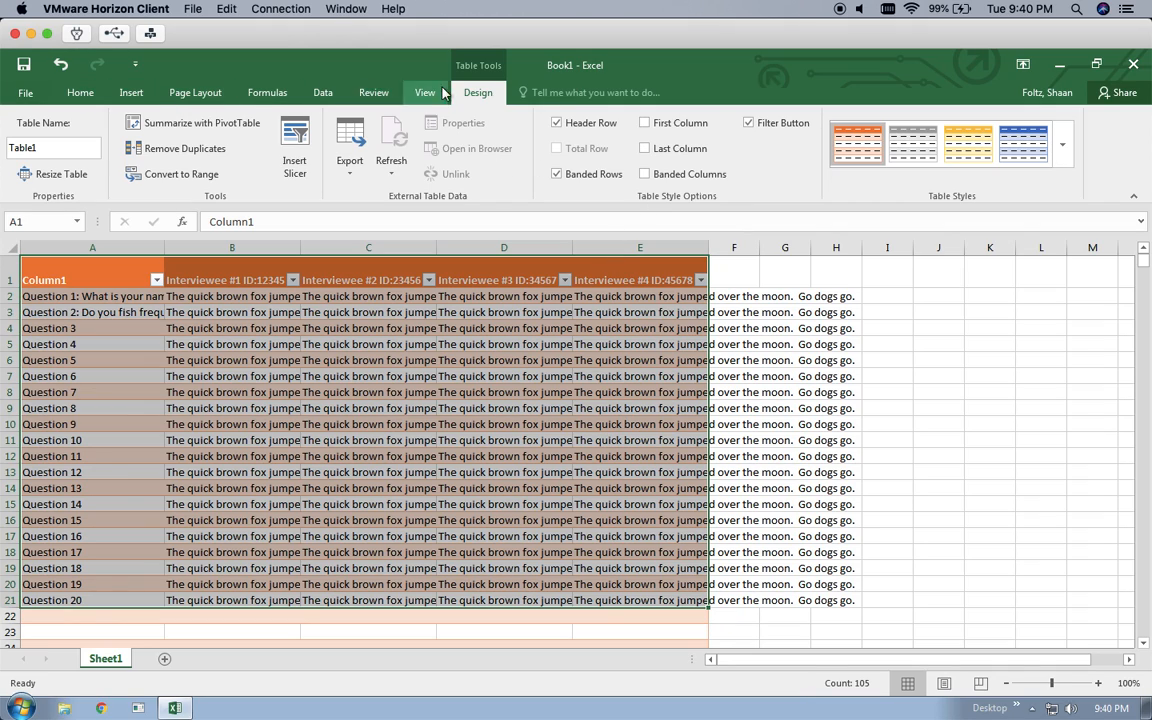
left_click(86, 93)
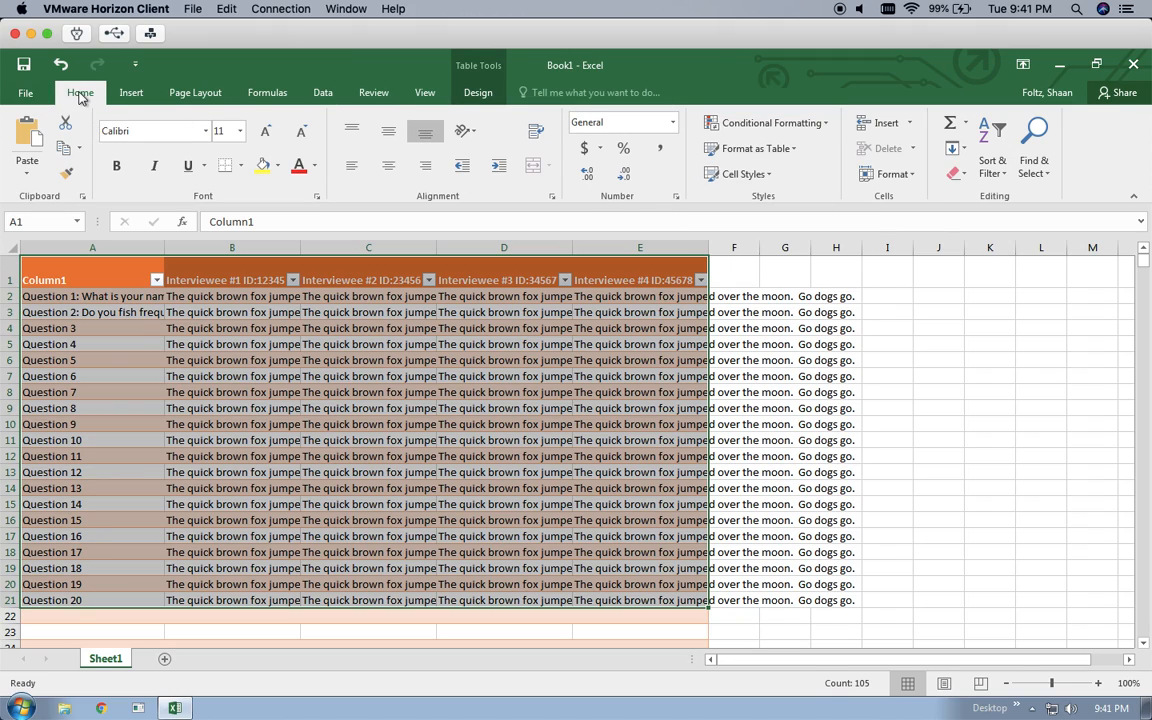
left_click(536, 135)
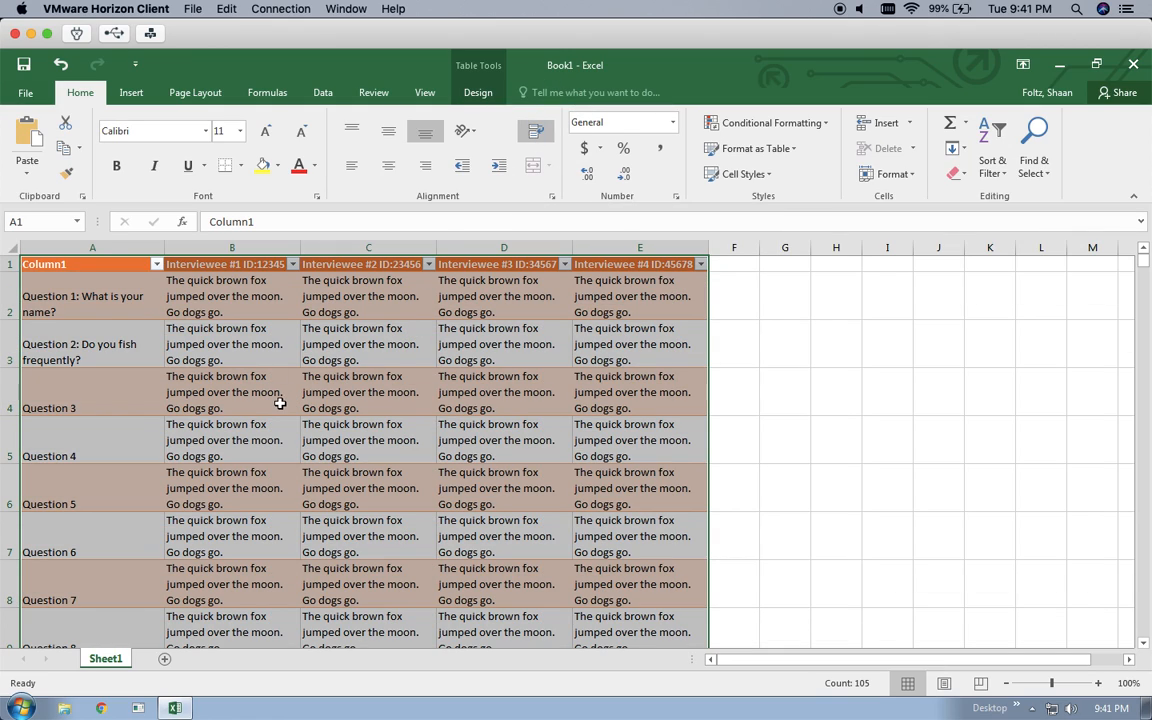
- Look through the wrapped table from the header row past Question 20 into the banded blank rows and back
left_click(552, 346)
scroll(588, 344, "down", 6)
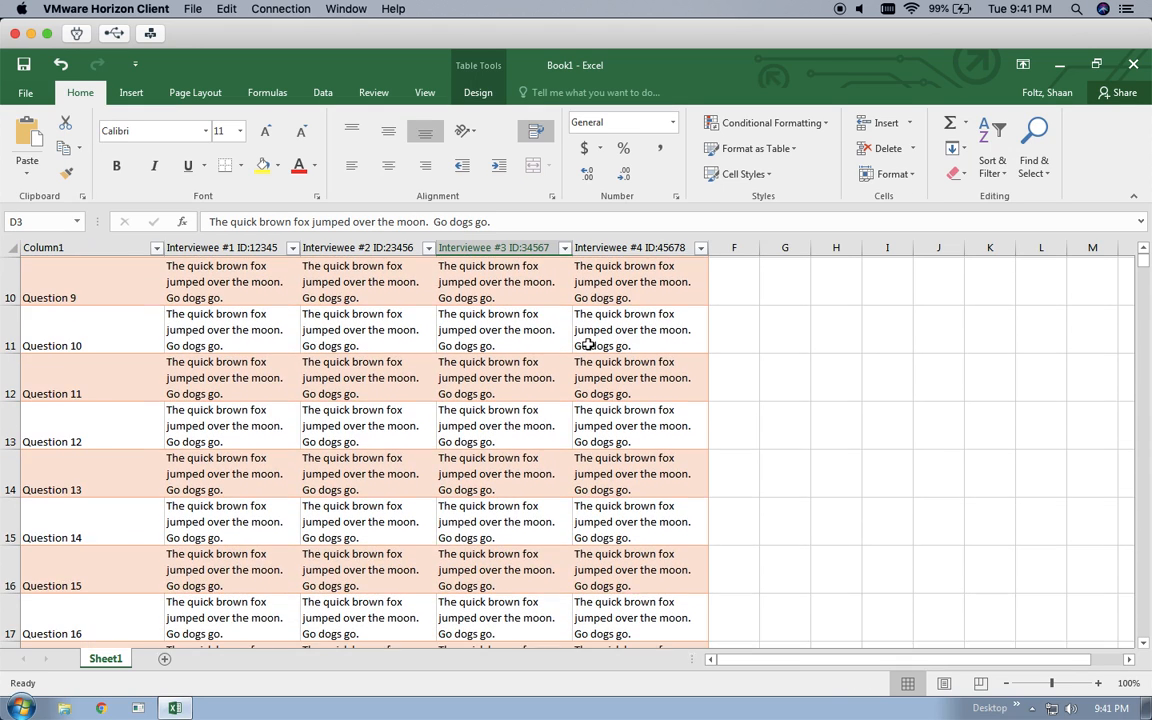
scroll(588, 344, "up", 3)
scroll(588, 344, "down", 5)
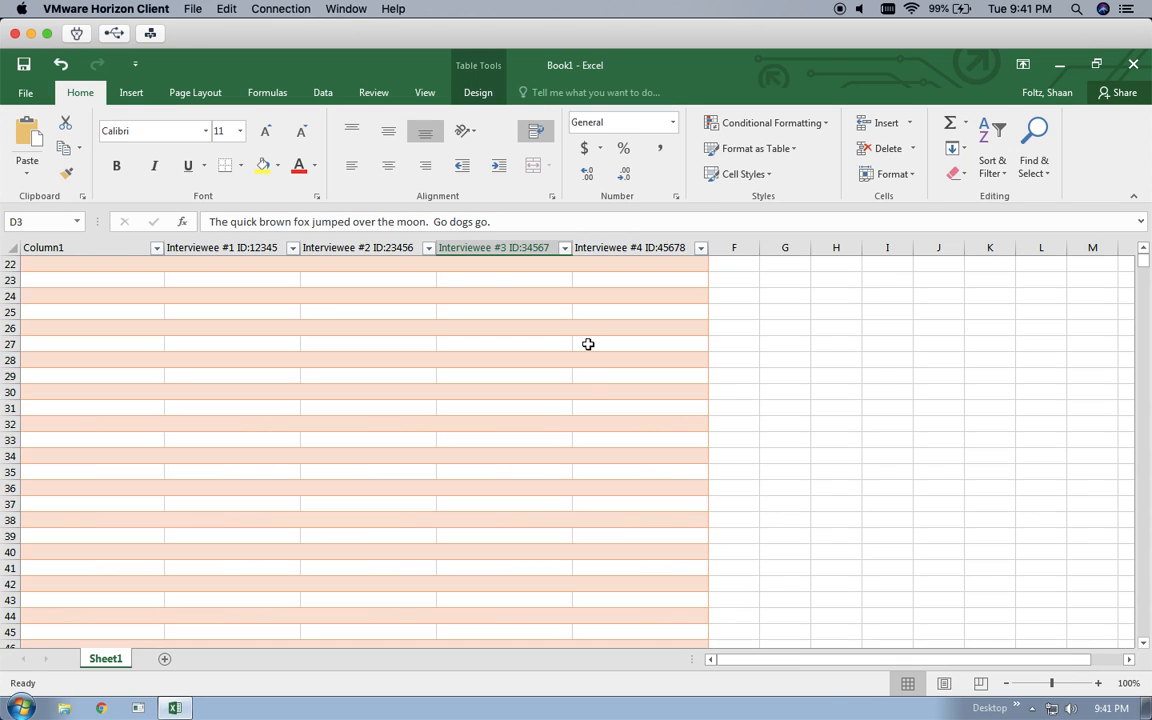
scroll(588, 344, "down", 6)
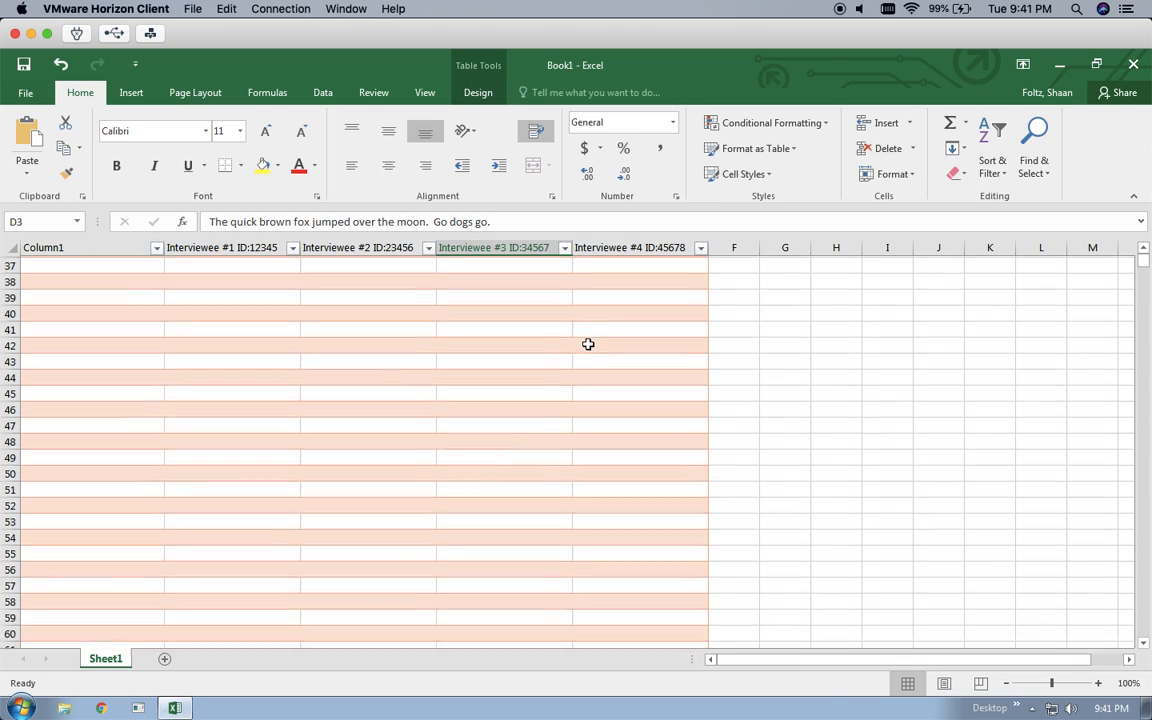
scroll(588, 344, "up", 4)
scroll(588, 344, "down", 4)
scroll(588, 344, "up", 7)
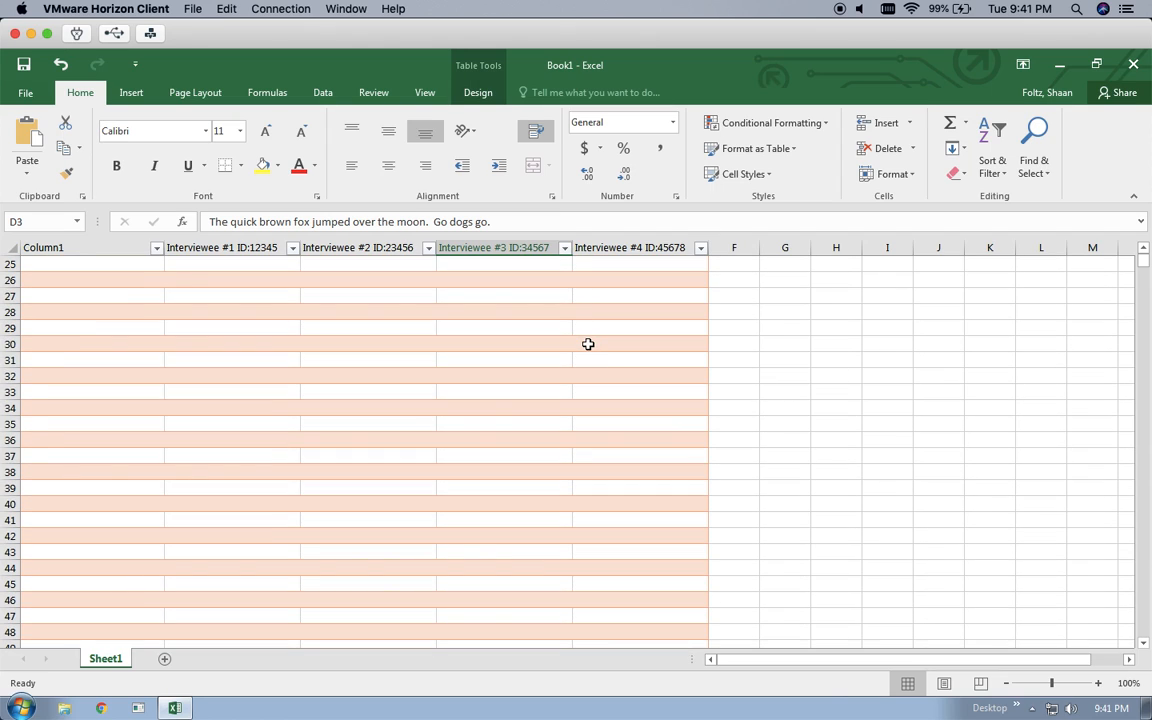
scroll(588, 344, "up", 3)
scroll(588, 344, "down", 5)
scroll(588, 344, "up", 3)
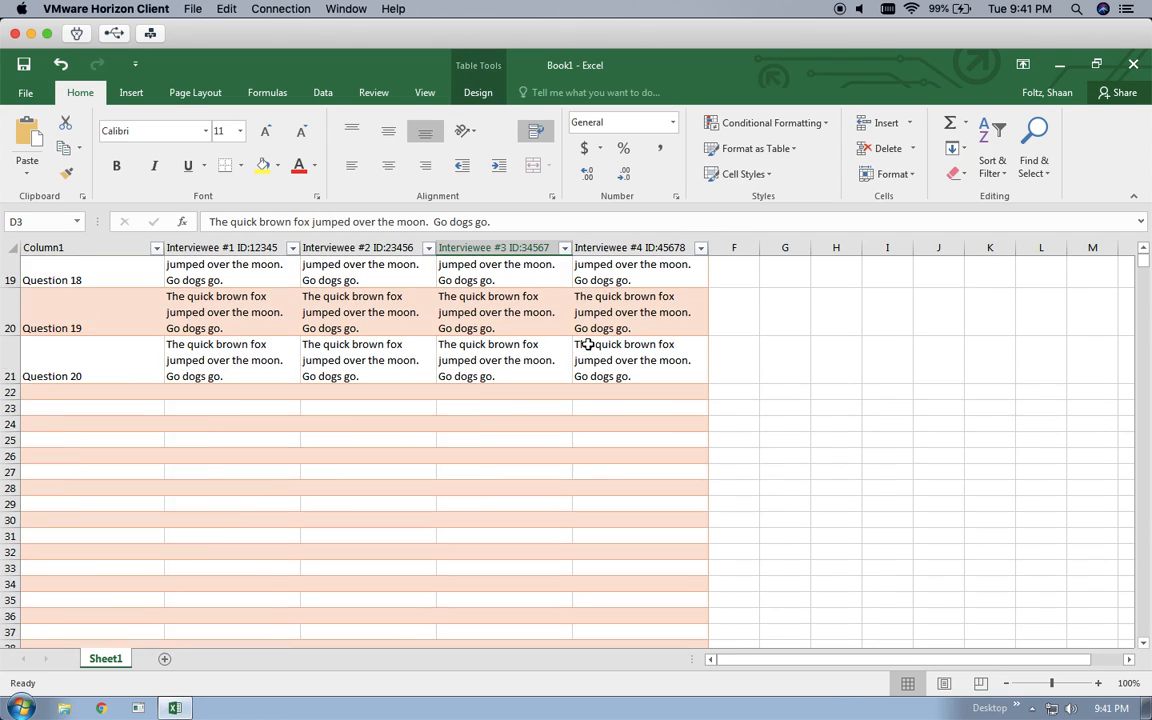
scroll(540, 367, "up", 2)
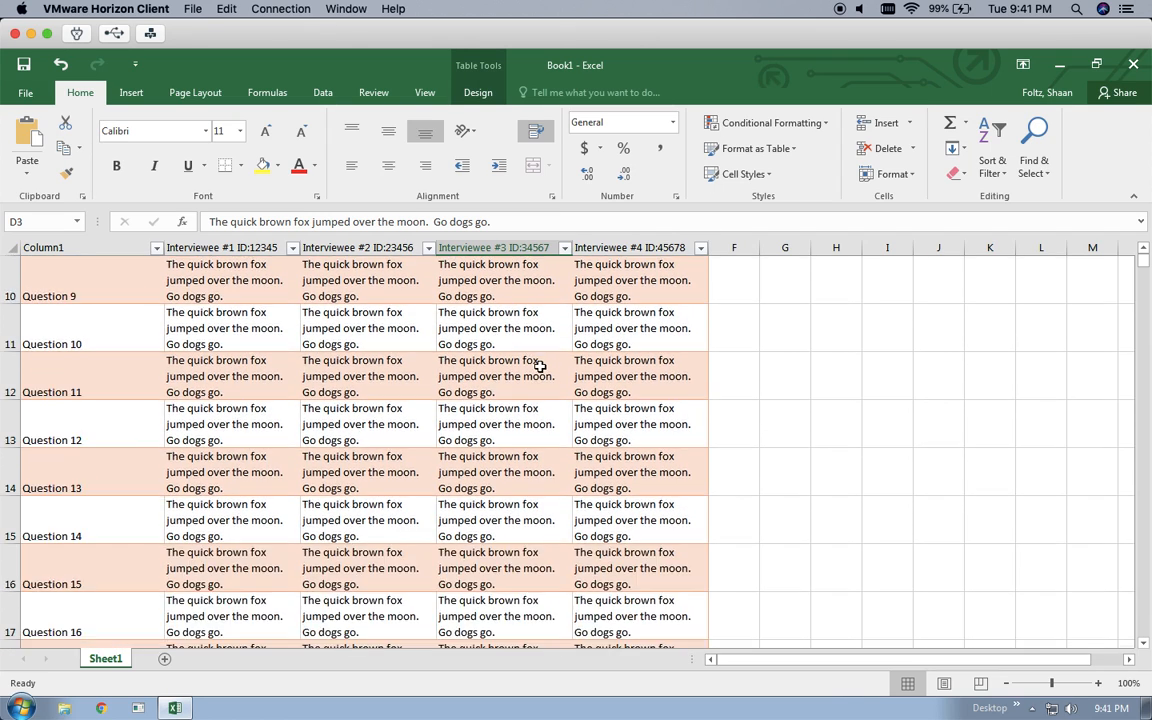
scroll(540, 367, "up", 3)
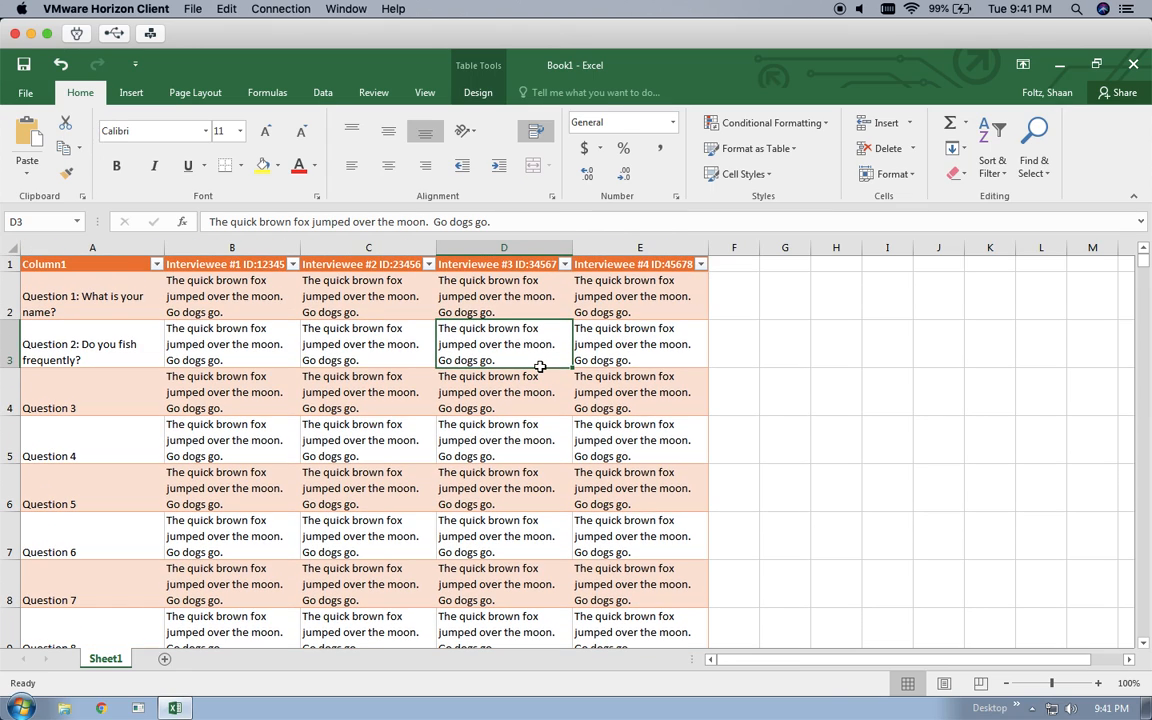
scroll(540, 367, "down", 1)
scroll(540, 367, "down", 1)
scroll(540, 367, "up", 2)
- Look over the underline, border, fill color and font color options for the question labels in A2:A21, and make the labels bold
left_click_drag(84, 302, 72, 584)
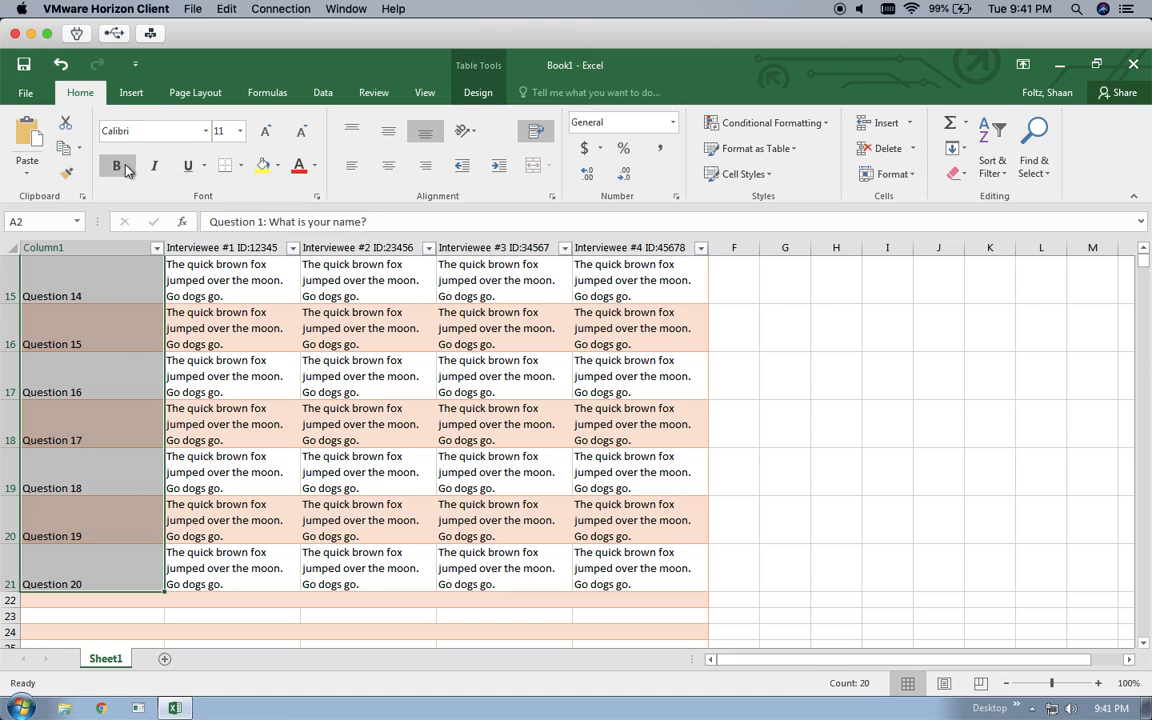
left_click(205, 167)
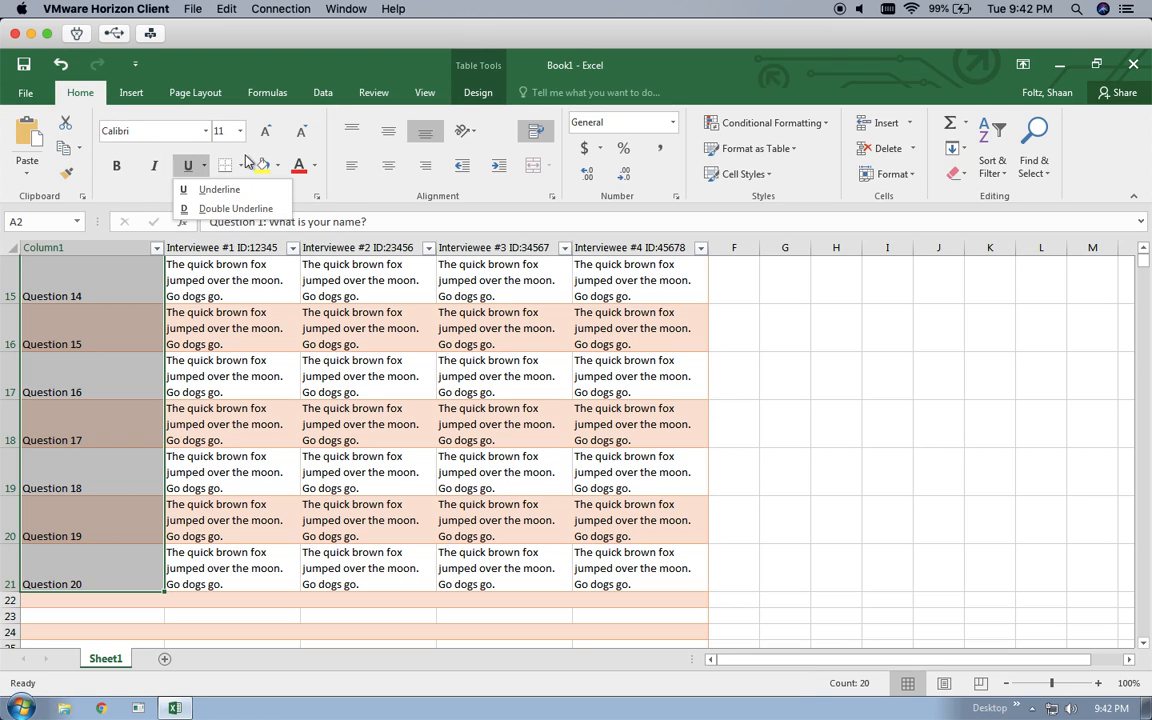
left_click(240, 166)
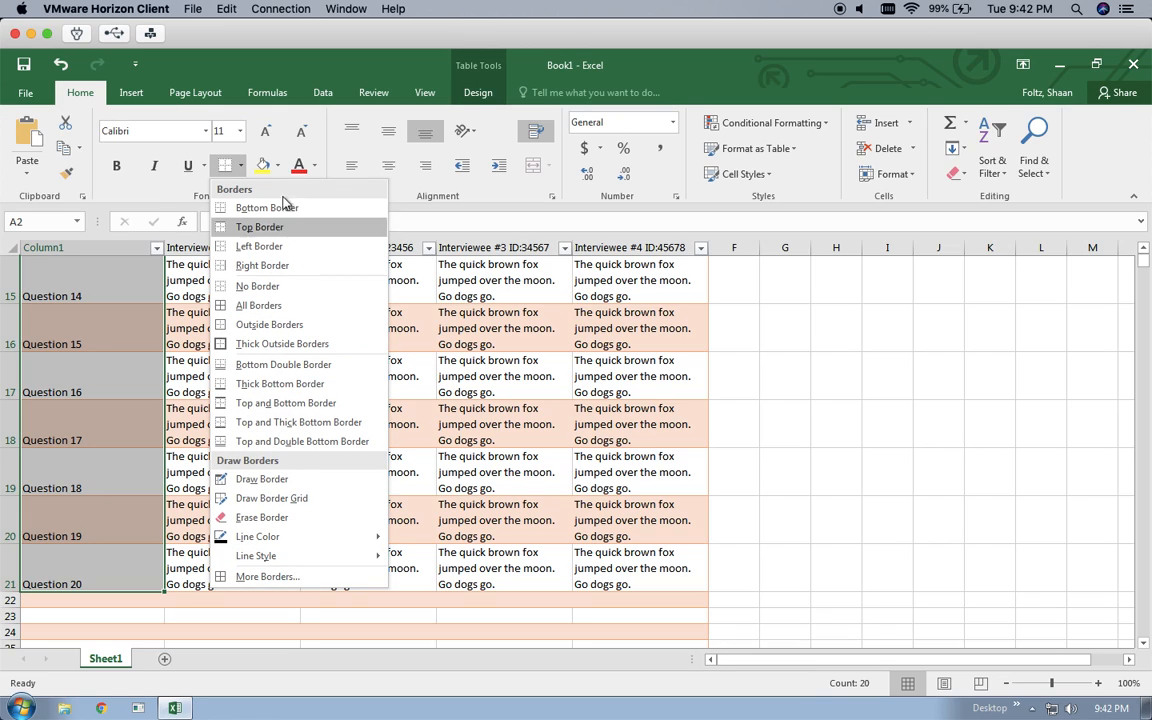
left_click(278, 168)
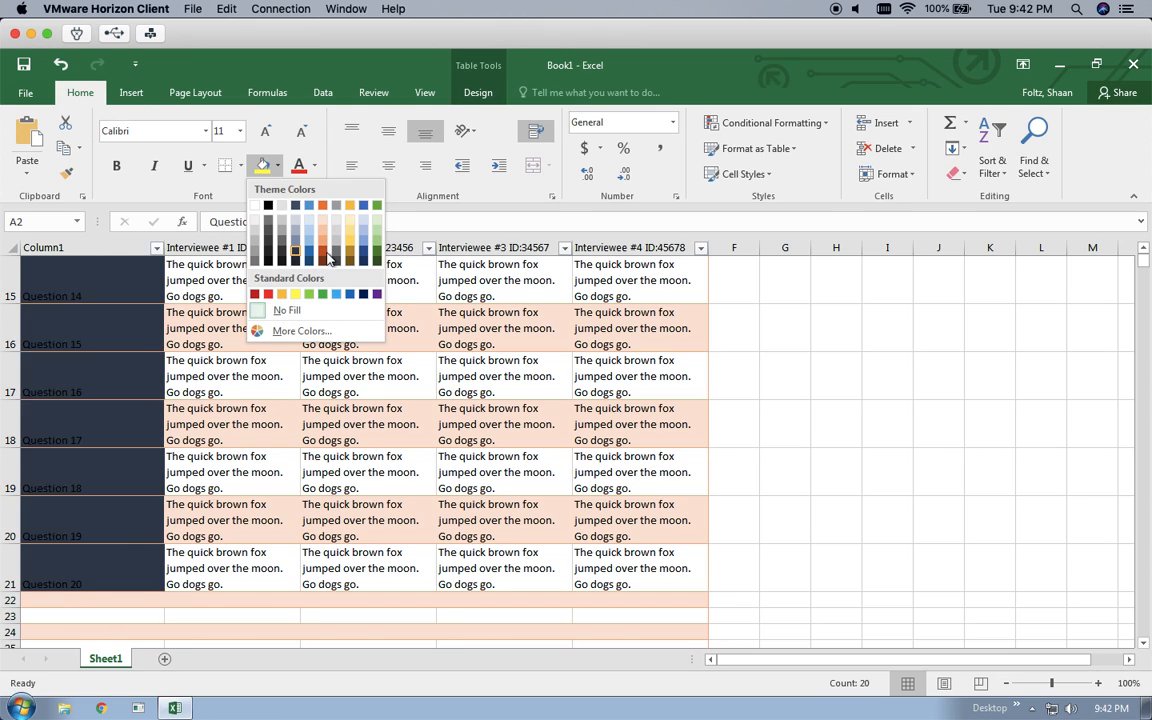
left_click(281, 168)
left_click(316, 170)
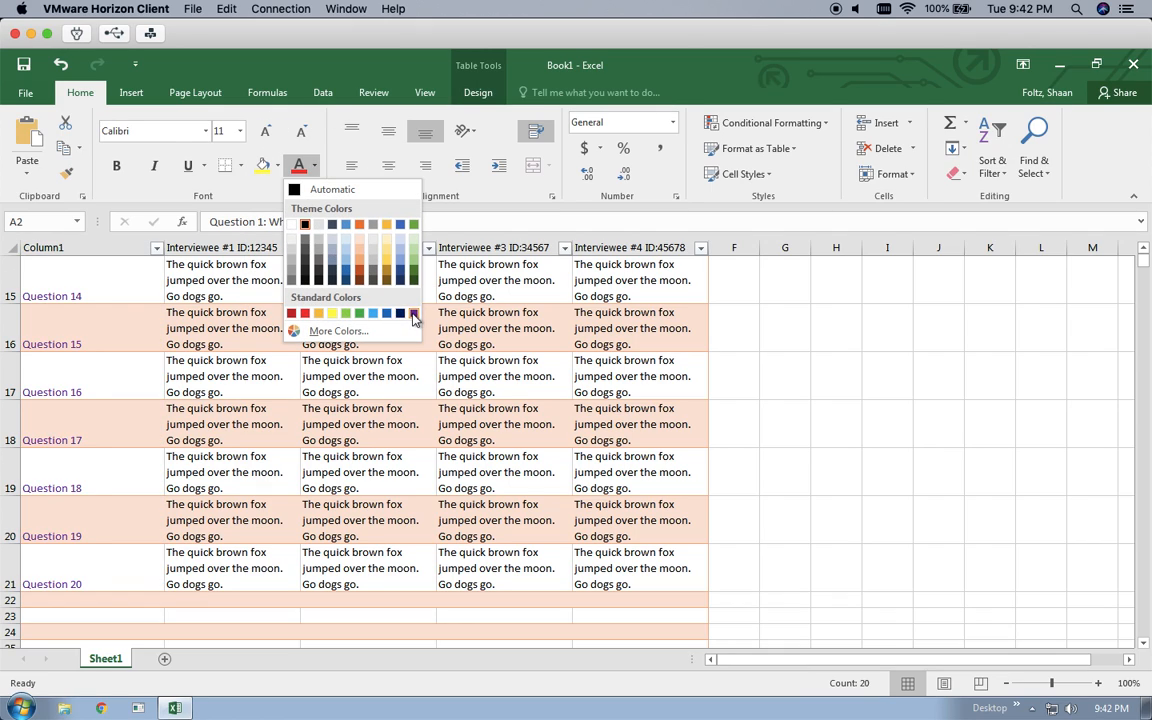
left_click(315, 170)
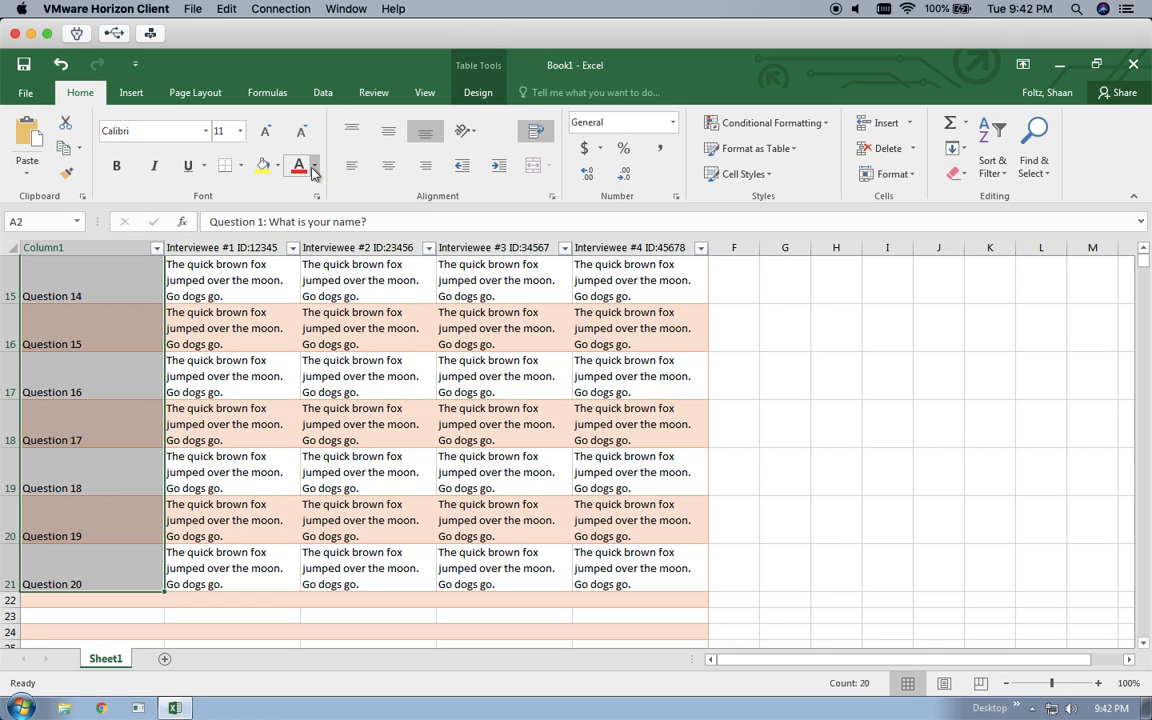
left_click(124, 171)
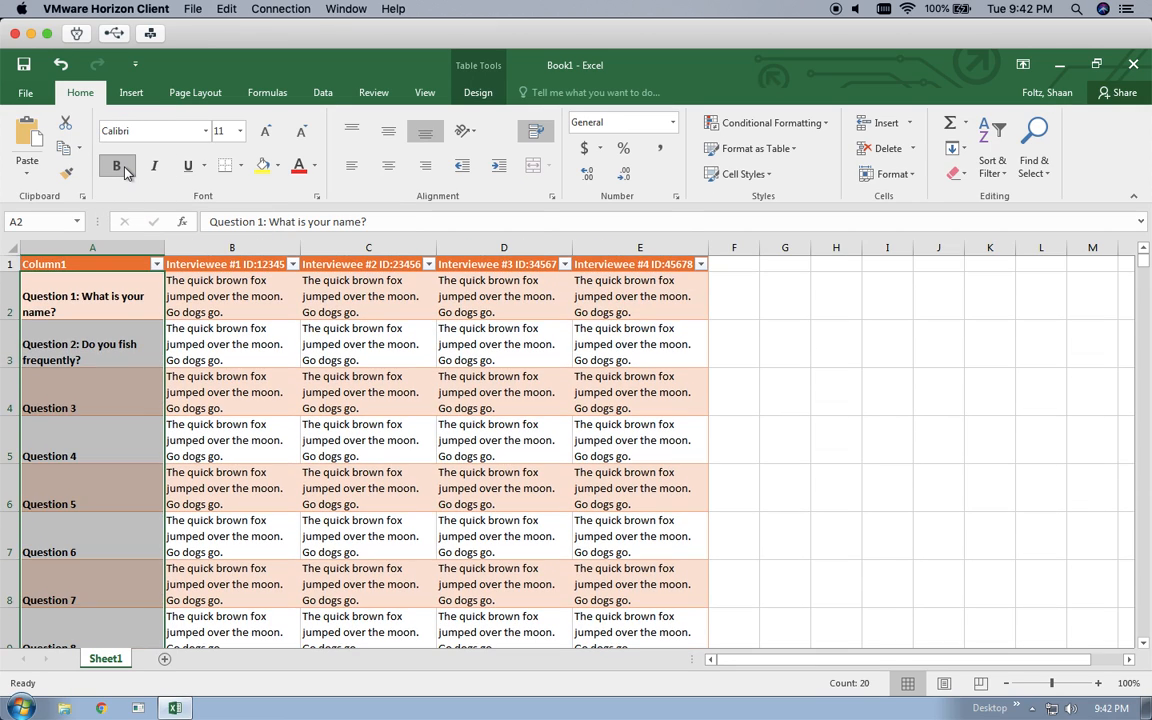
- Try larger font sizes up to 22 on the question labels in A2:A21, and set their font size to 12
left_click(267, 136)
left_click(267, 136)
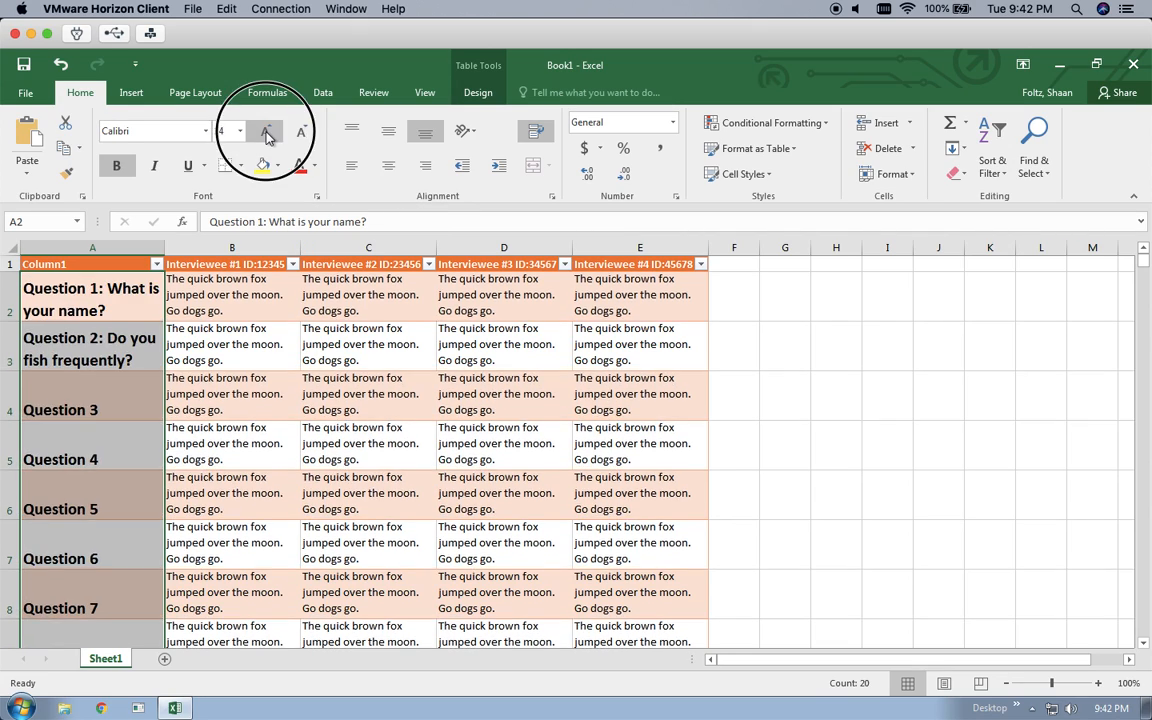
left_click(267, 136)
left_click(267, 136)
left_click(267, 136)
left_click(267, 136)
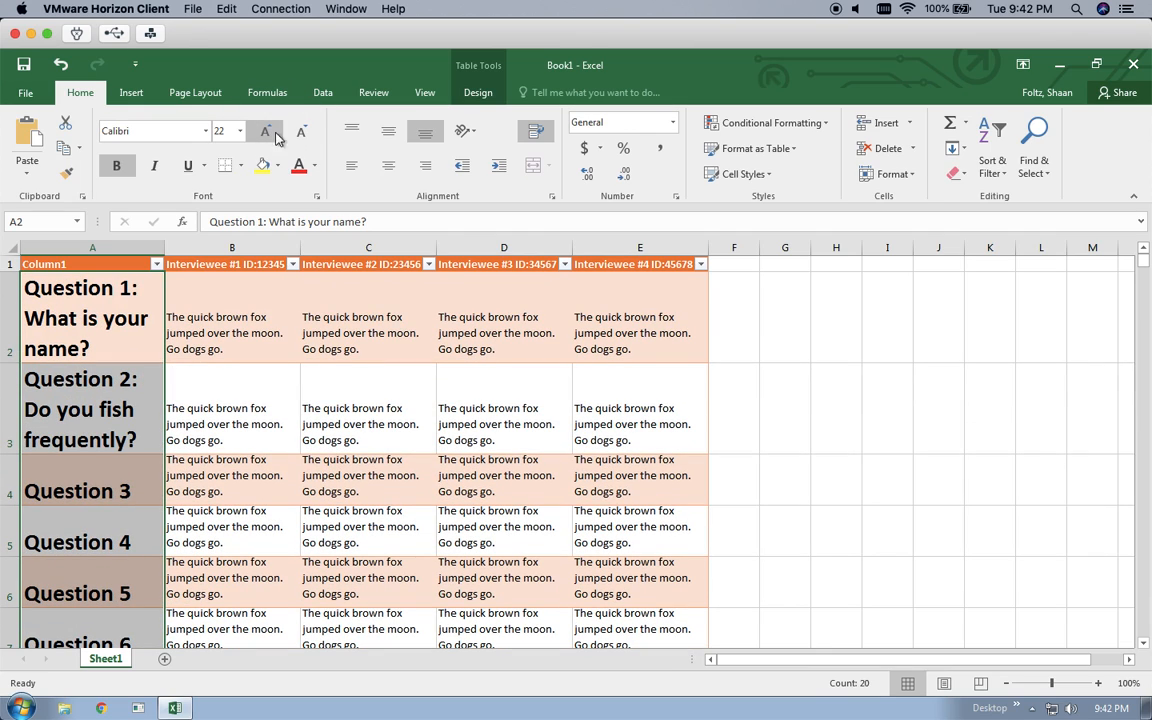
left_click(303, 132)
left_click(303, 132)
left_click(303, 132)
left_click(303, 132)
left_click(303, 132)
left_click(303, 132)
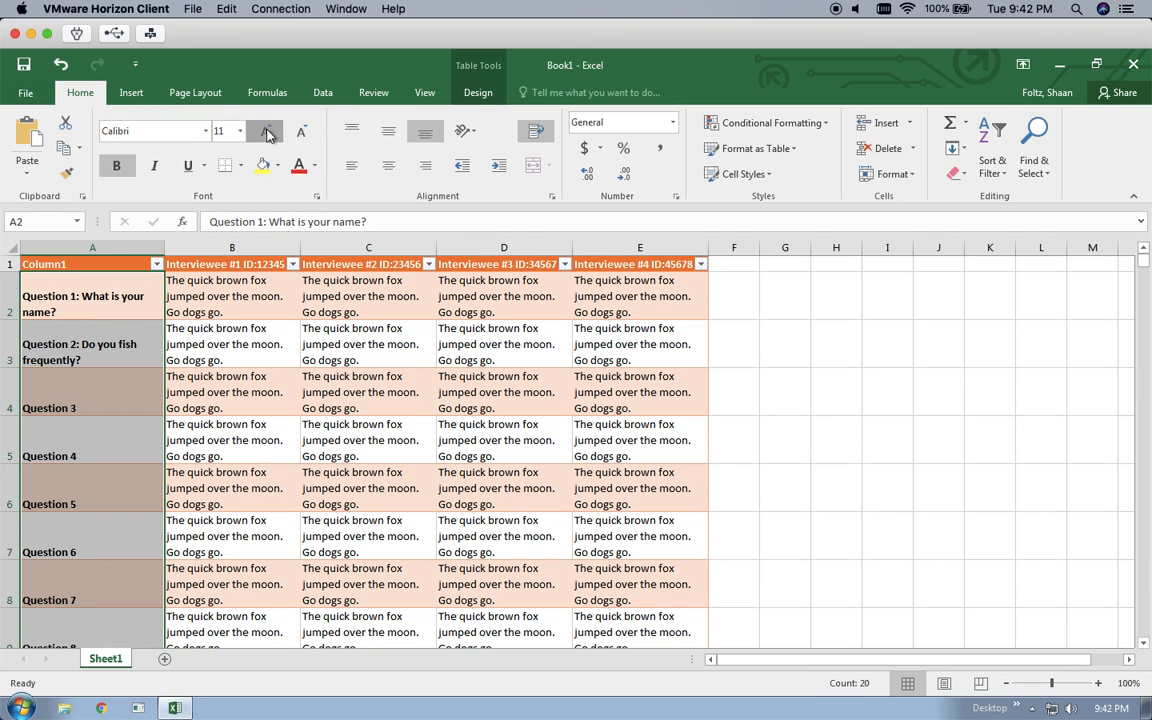
left_click(266, 131)
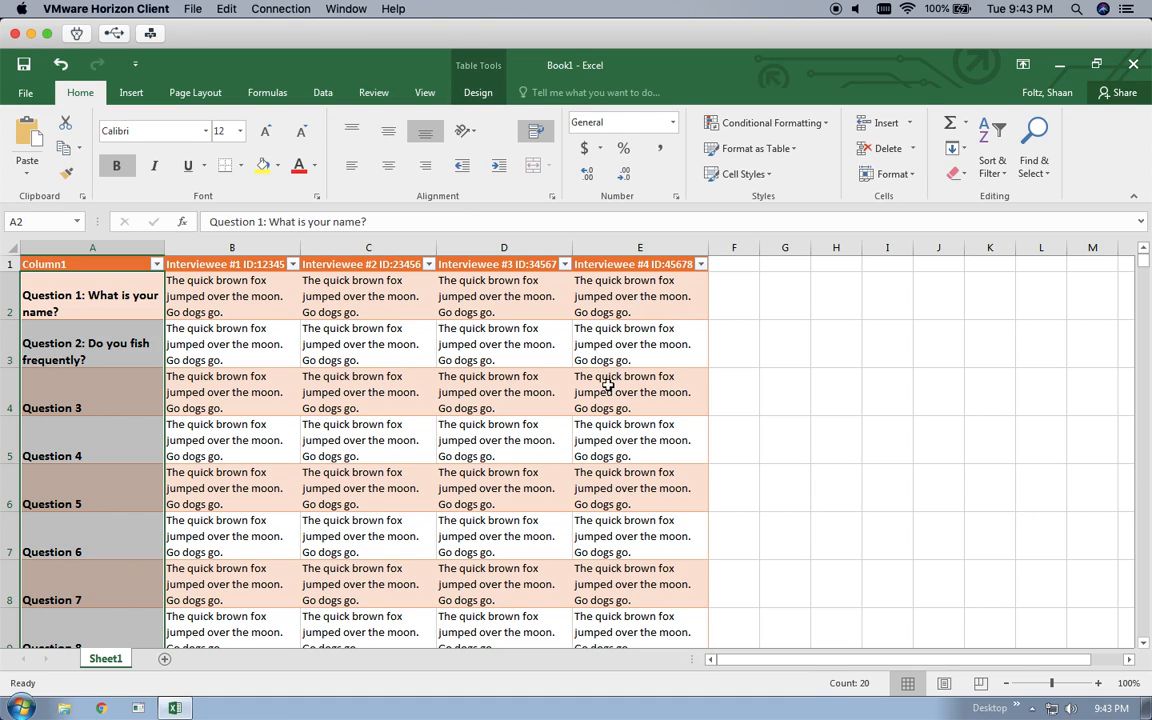
scroll(607, 384, "down", 7)
scroll(607, 384, "up", 3)
scroll(607, 384, "up", 5)
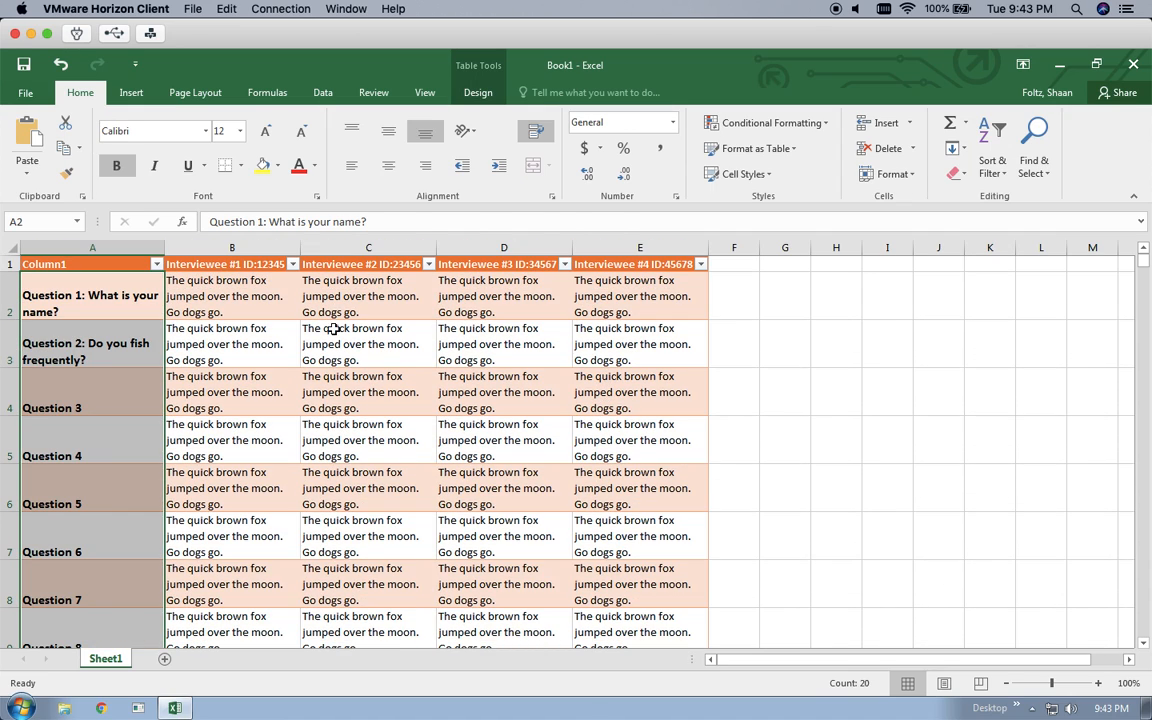